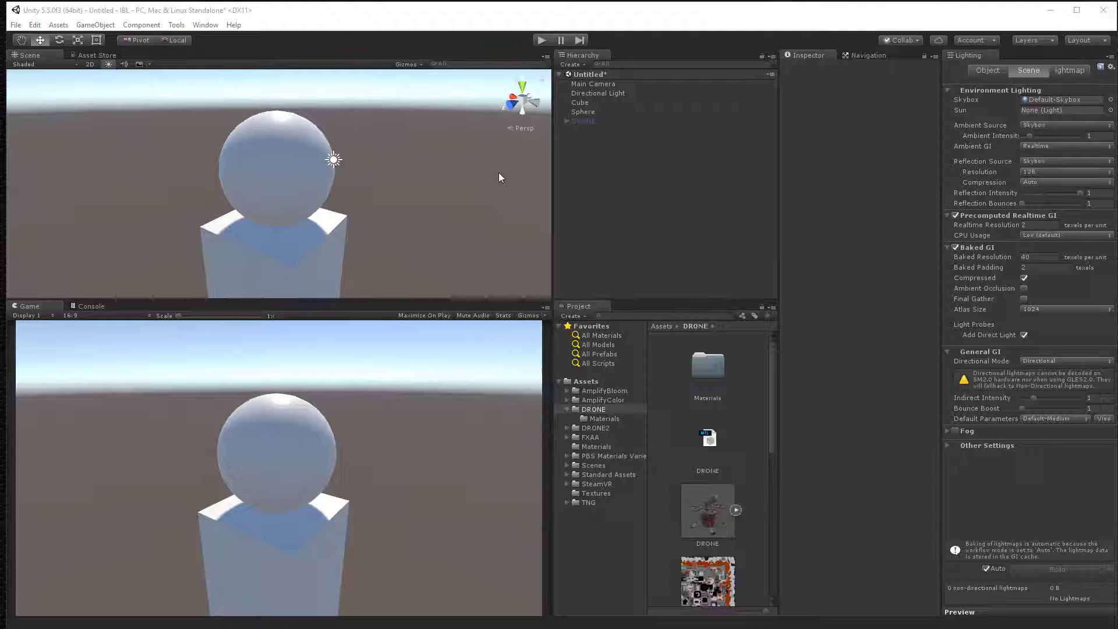
Step: Orbit the Scene view down to a level, straight-on view of the sphere and cube
{"action": "left_click_drag", "start_coordinate": [521, 186], "coordinate": [446, 154], "text": "alt"}
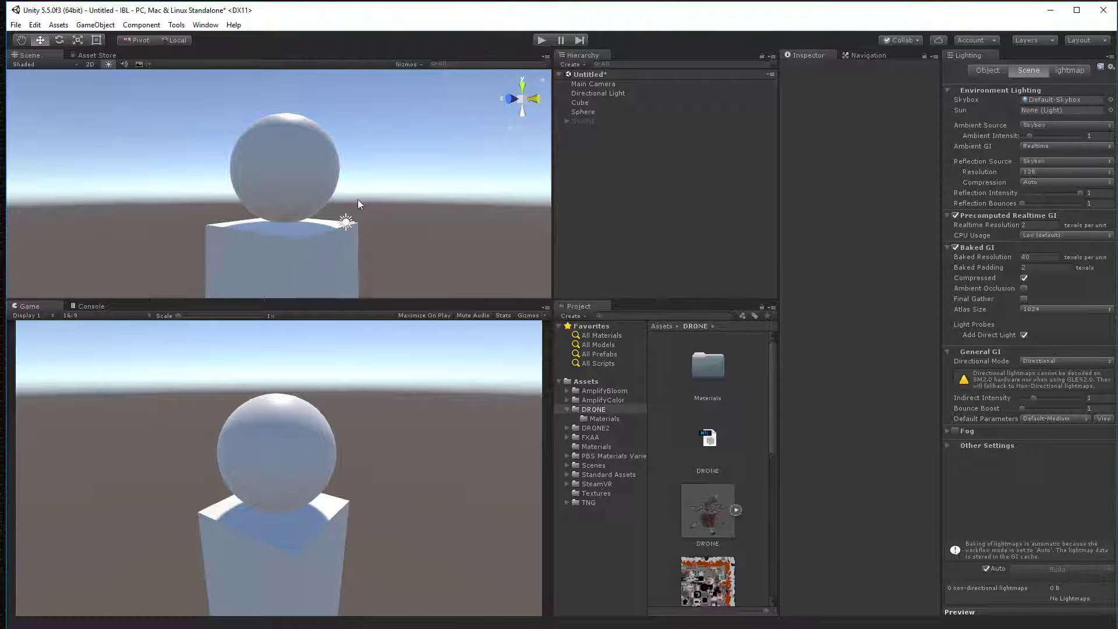
Step: Deactivate the Directional Light so the sphere and cube are lit only by the skybox
{"action": "left_click", "coordinate": [610, 93]}
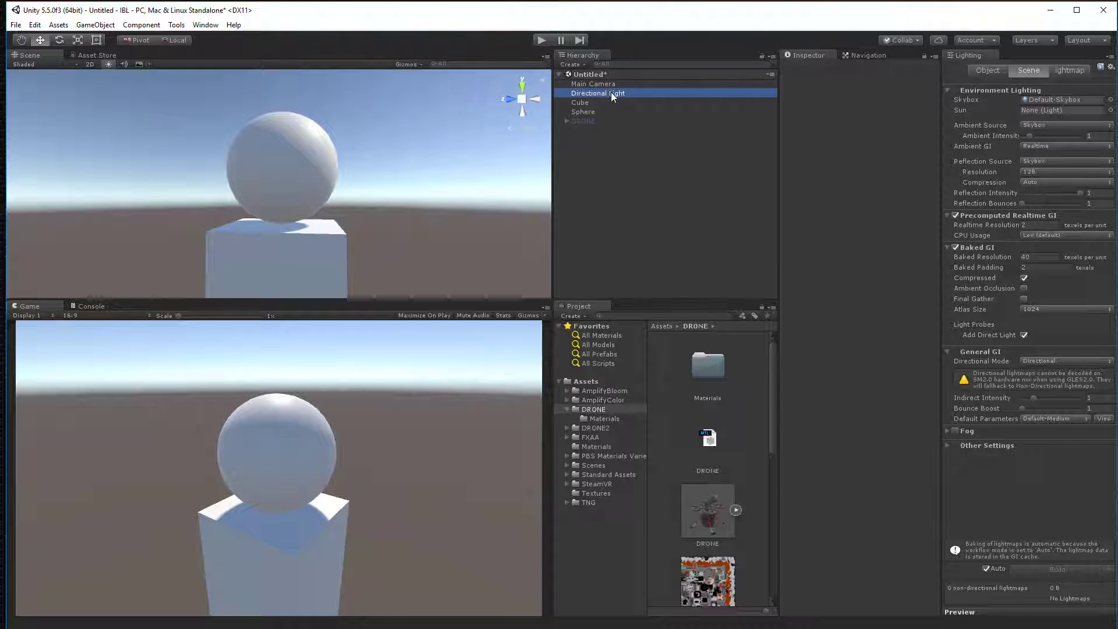
{"action": "left_click", "coordinate": [810, 69]}
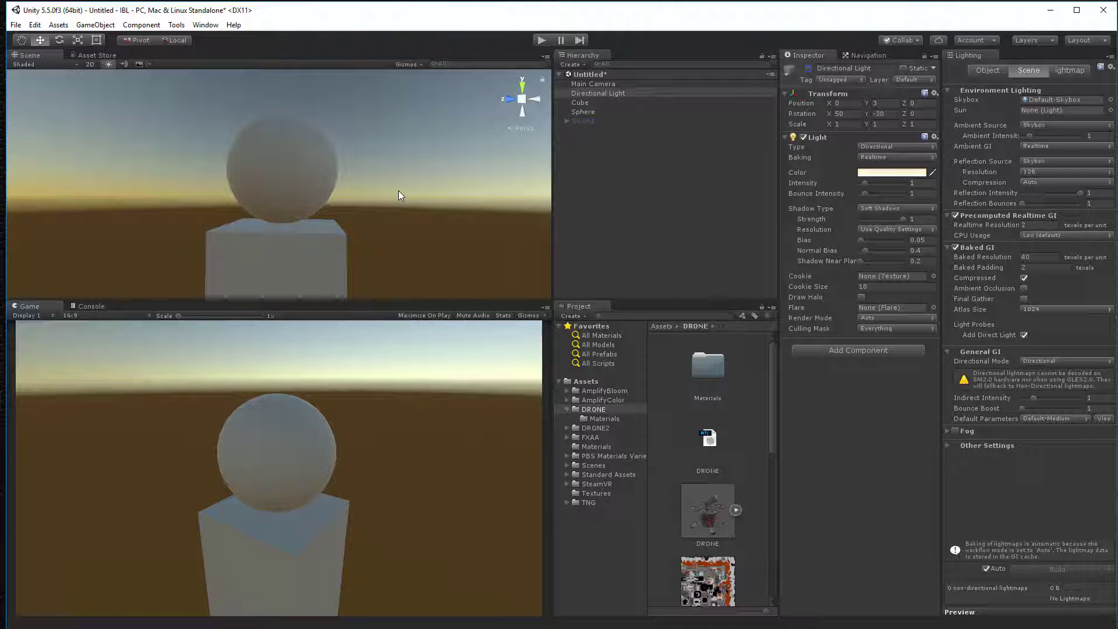
{"action": "left_click_drag", "start_coordinate": [387, 145], "coordinate": [255, 137], "text": "alt"}
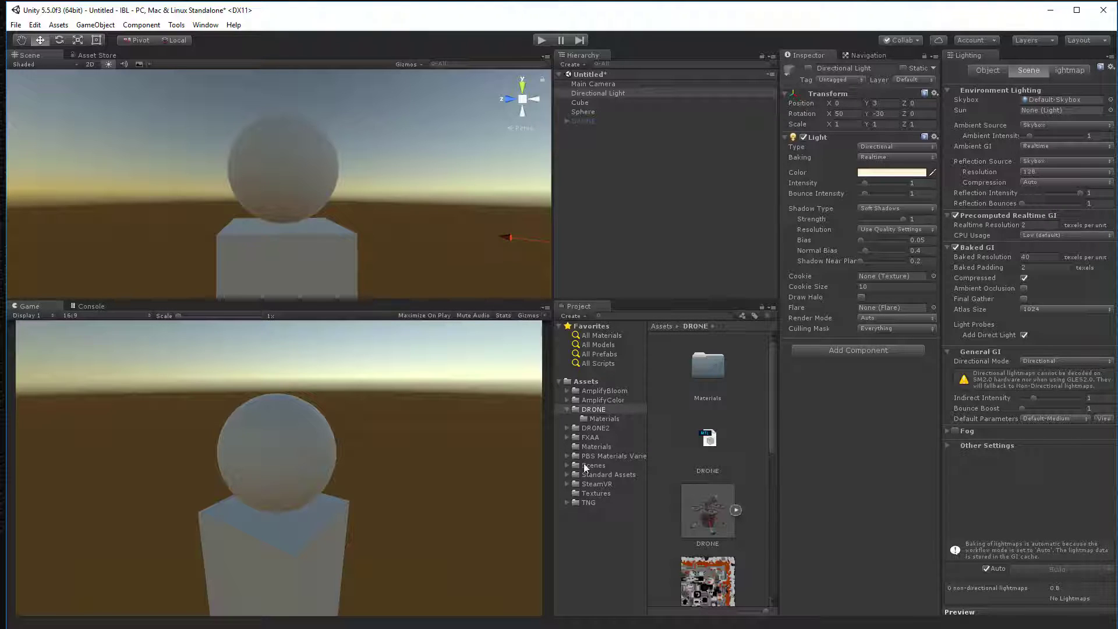
Step: Apply the Chrome material from Assets > Materials to the sphere
{"action": "left_click", "coordinate": [596, 447]}
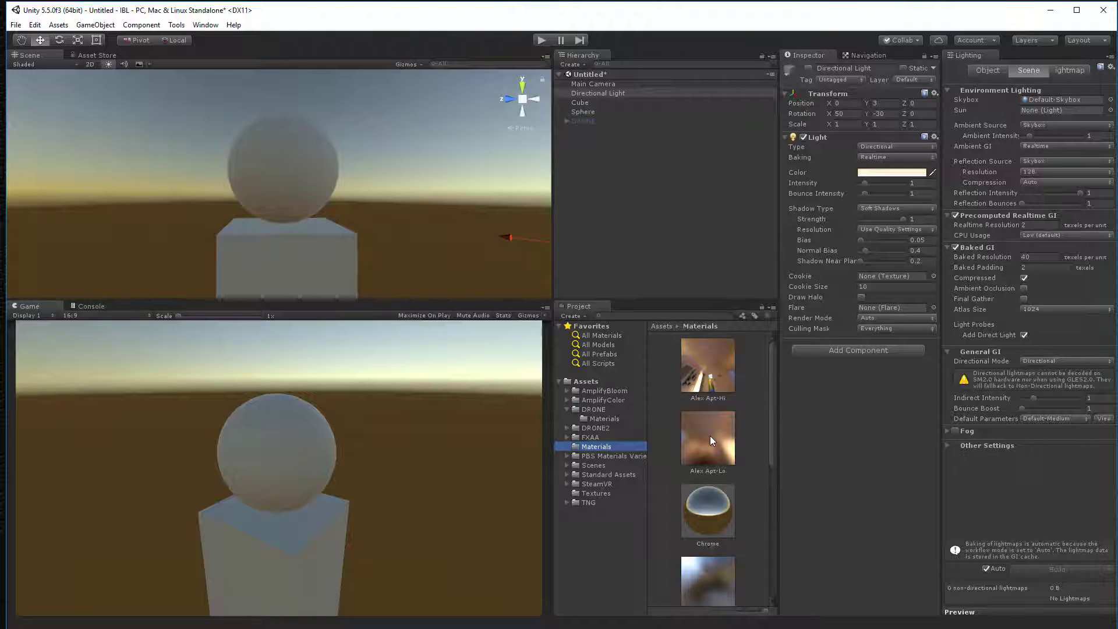
{"action": "scroll", "coordinate": [711, 436], "scroll_direction": "down", "scroll_amount": 2}
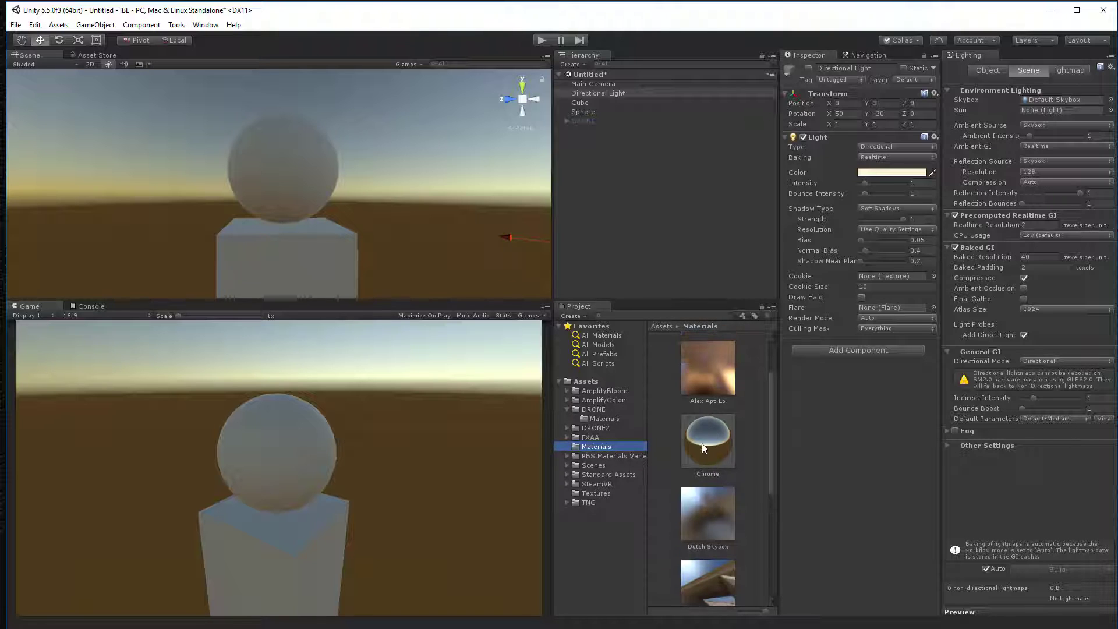
{"action": "left_click_drag", "start_coordinate": [701, 442], "coordinate": [267, 166]}
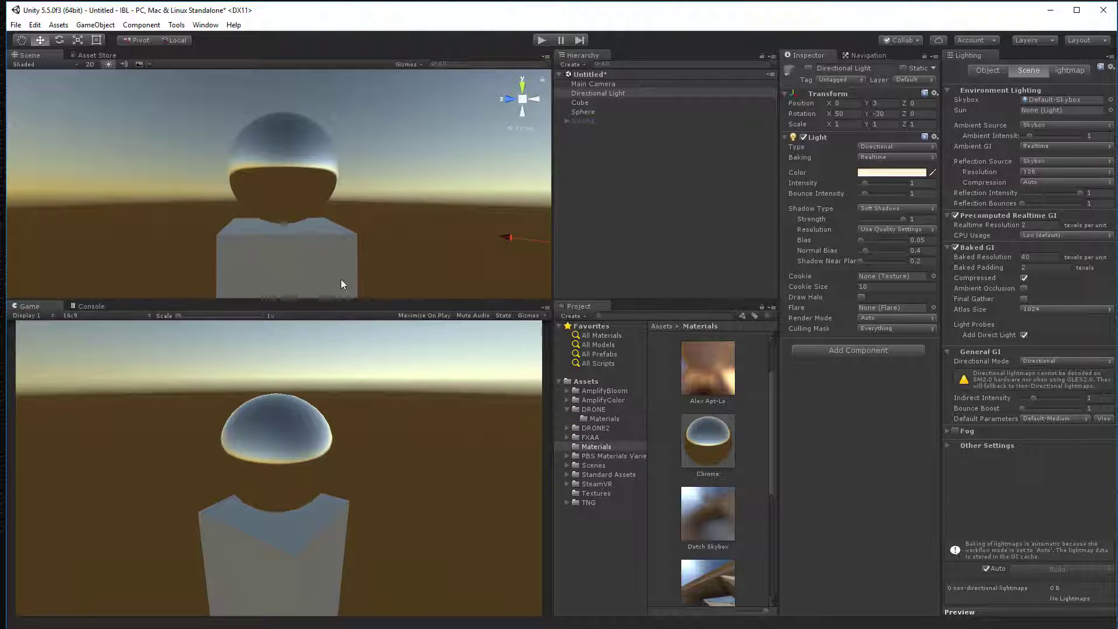
Step: Inspect the cube pedestal's material properties, then orbit around the pedestal
{"action": "left_click", "coordinate": [291, 257]}
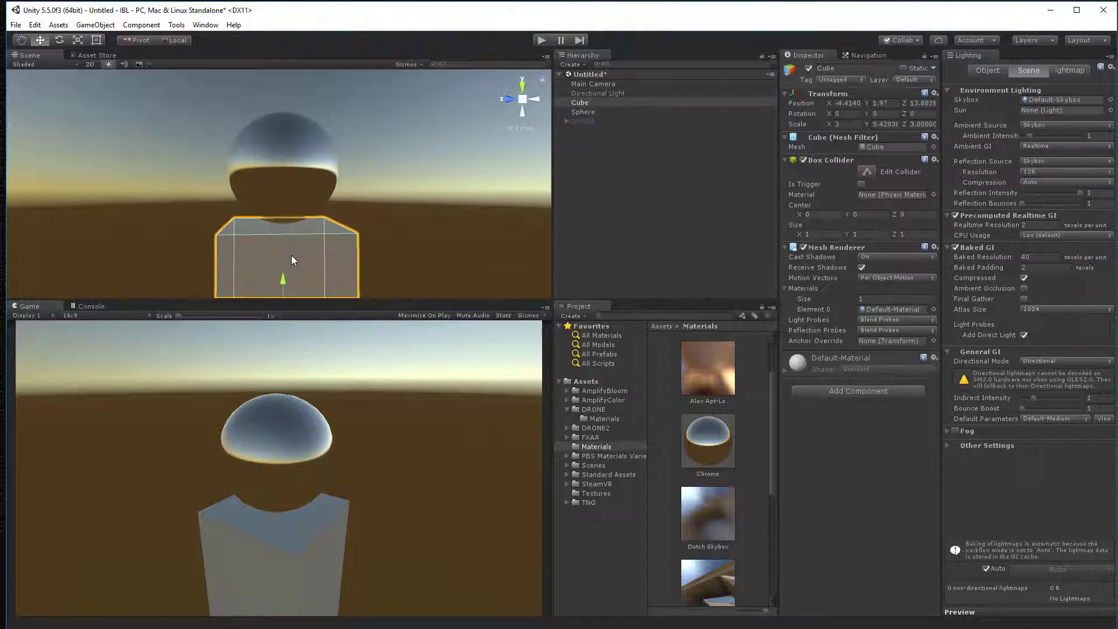
{"action": "left_click", "coordinate": [784, 371]}
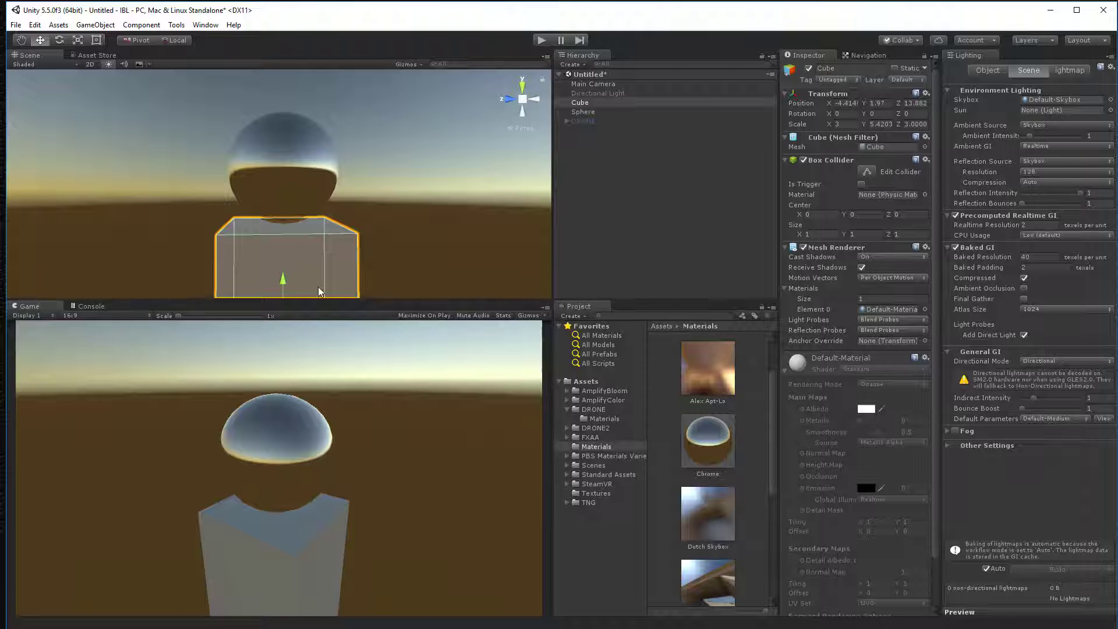
{"action": "left_click", "coordinate": [420, 233]}
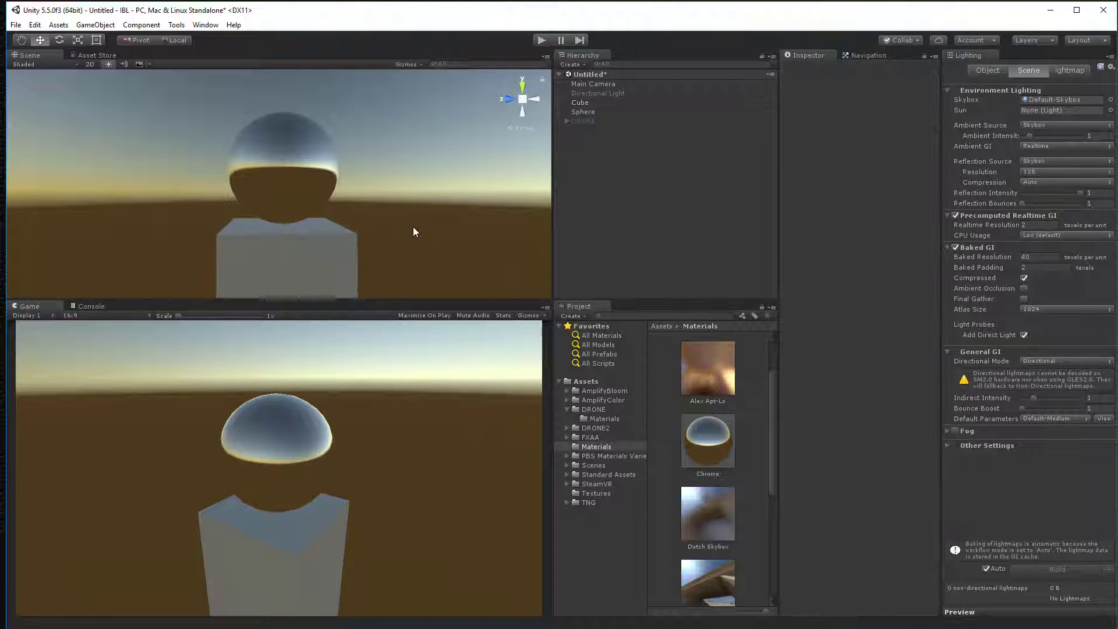
{"action": "left_click", "coordinate": [292, 246]}
{"action": "left_click", "coordinate": [389, 232]}
{"action": "left_click_drag", "start_coordinate": [389, 233], "coordinate": [207, 194], "text": "alt"}
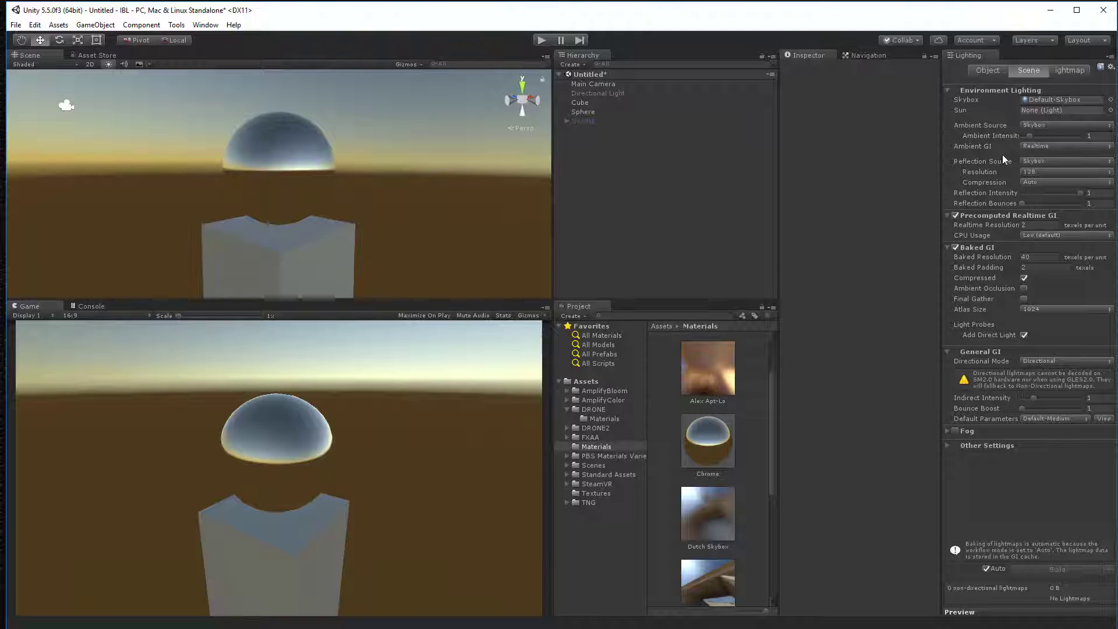
Step: Switch Ambient GI to Baked, then make DRONE and all its children Static
{"action": "left_click", "coordinate": [1051, 145]}
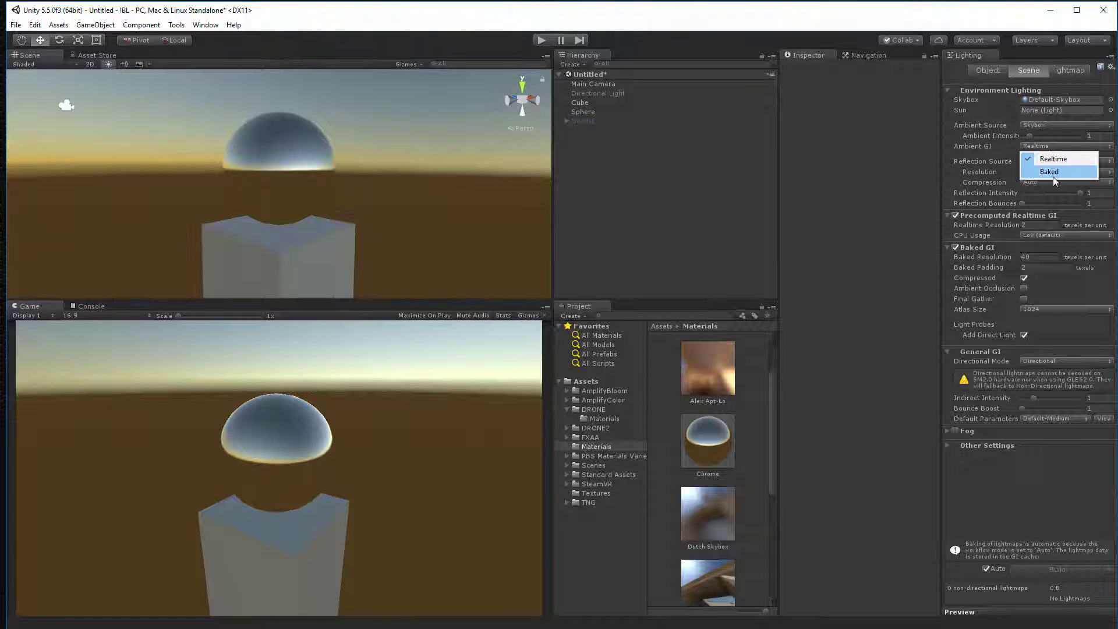
{"action": "left_click", "coordinate": [1053, 172]}
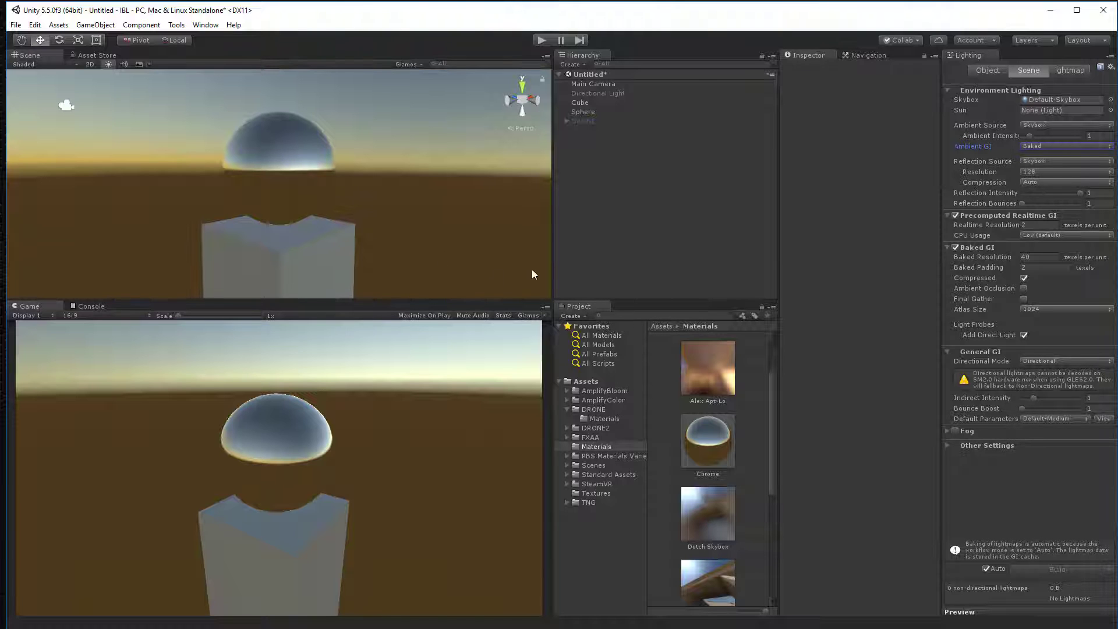
{"action": "left_click", "coordinate": [588, 103]}
{"action": "left_click", "coordinate": [591, 112], "text": "ctrl"}
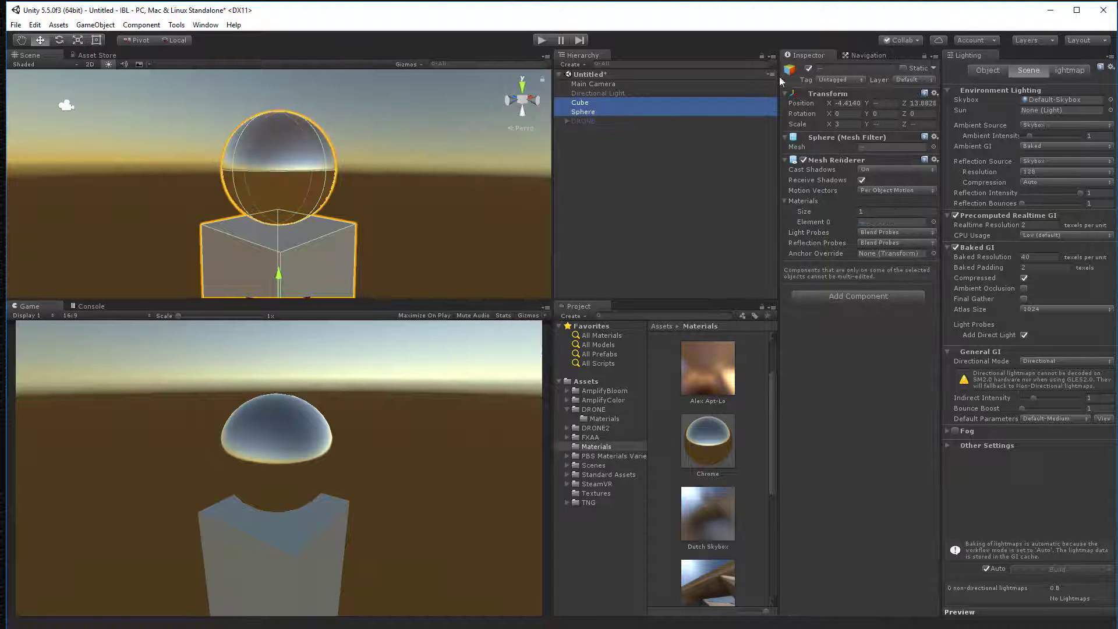
{"action": "left_click", "coordinate": [583, 121]}
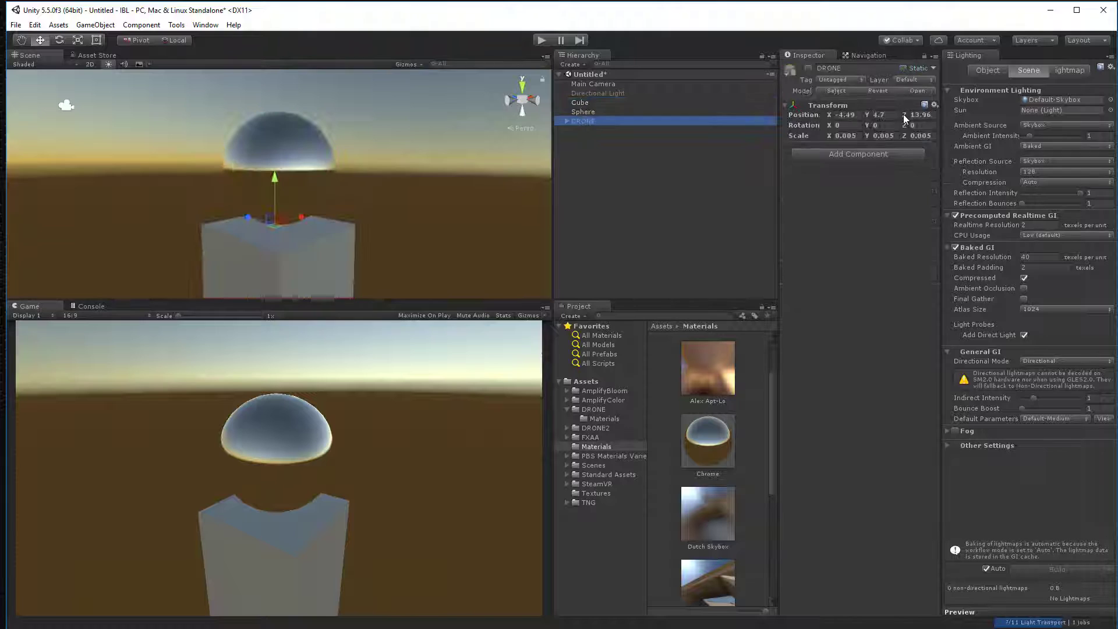
{"action": "left_click", "coordinate": [902, 68]}
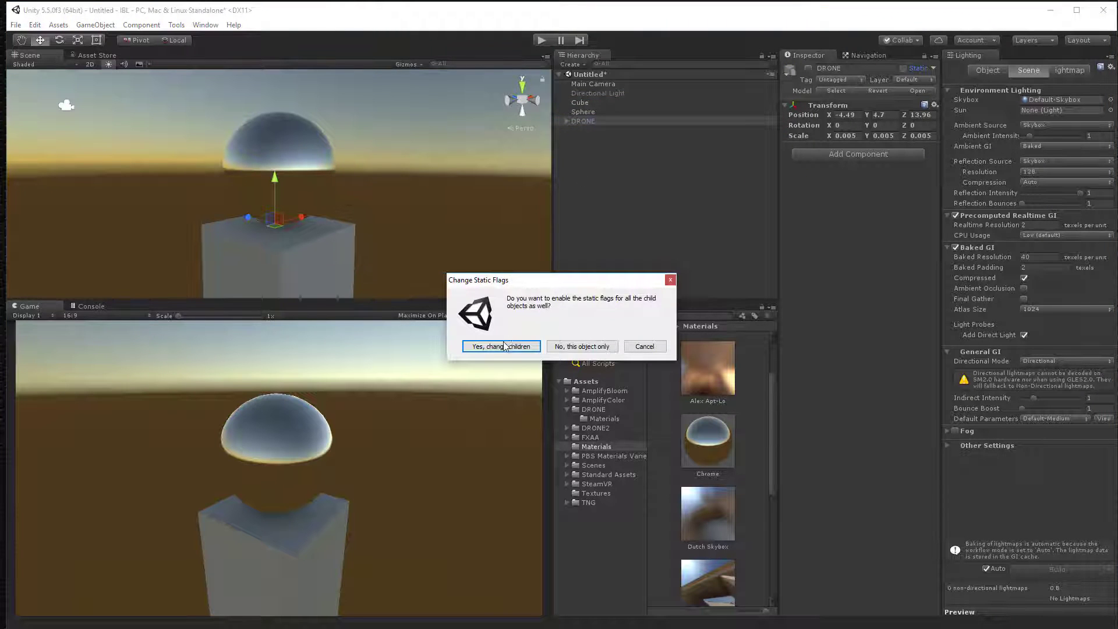
{"action": "left_click", "coordinate": [524, 344]}
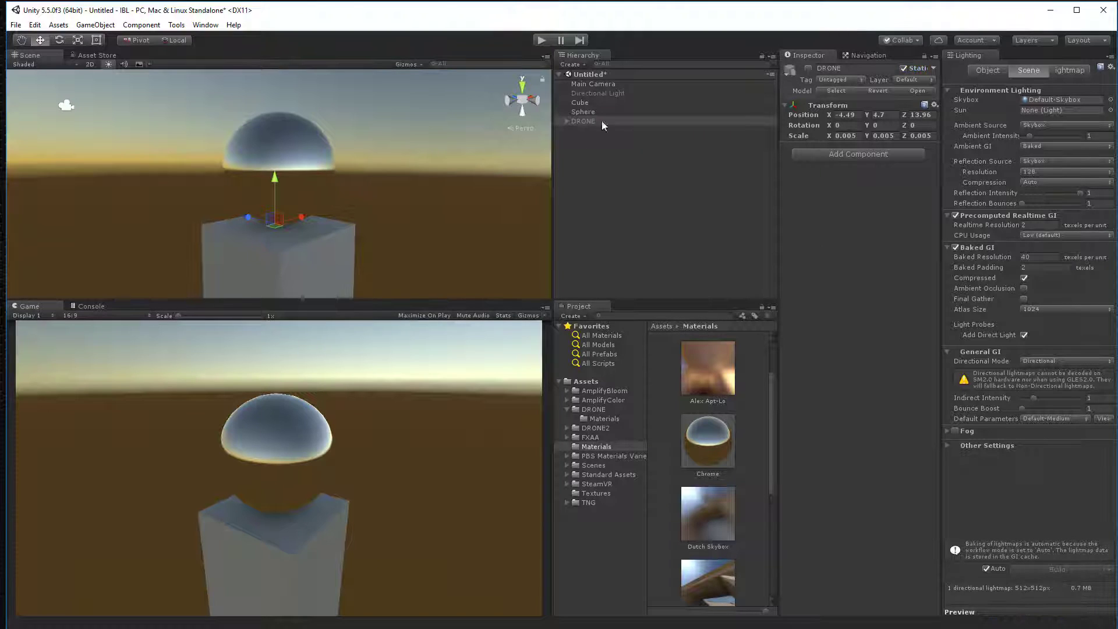
Step: Set the Main Camera's Rendering Path to Deferred
{"action": "left_click", "coordinate": [590, 83]}
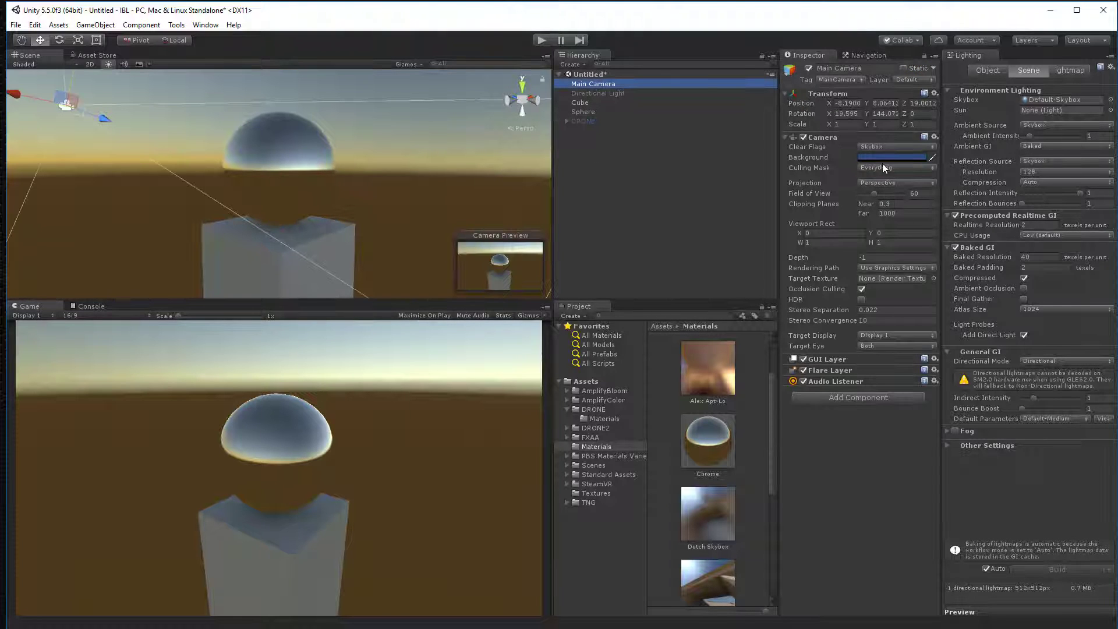
{"action": "left_click", "coordinate": [884, 272]}
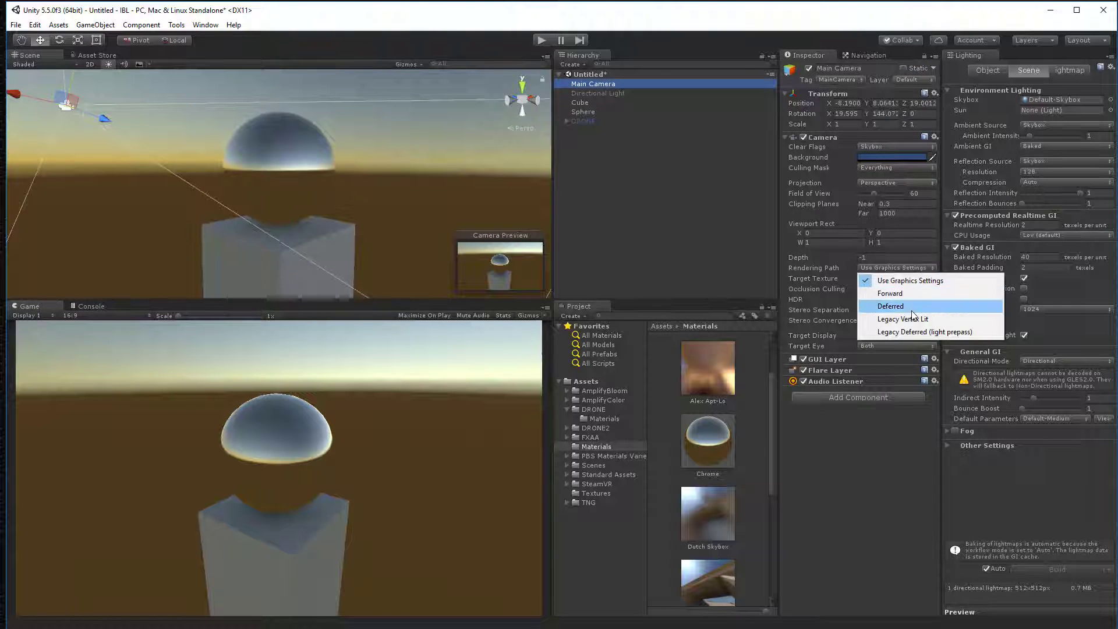
{"action": "left_click", "coordinate": [891, 306]}
{"action": "left_click", "coordinate": [644, 220]}
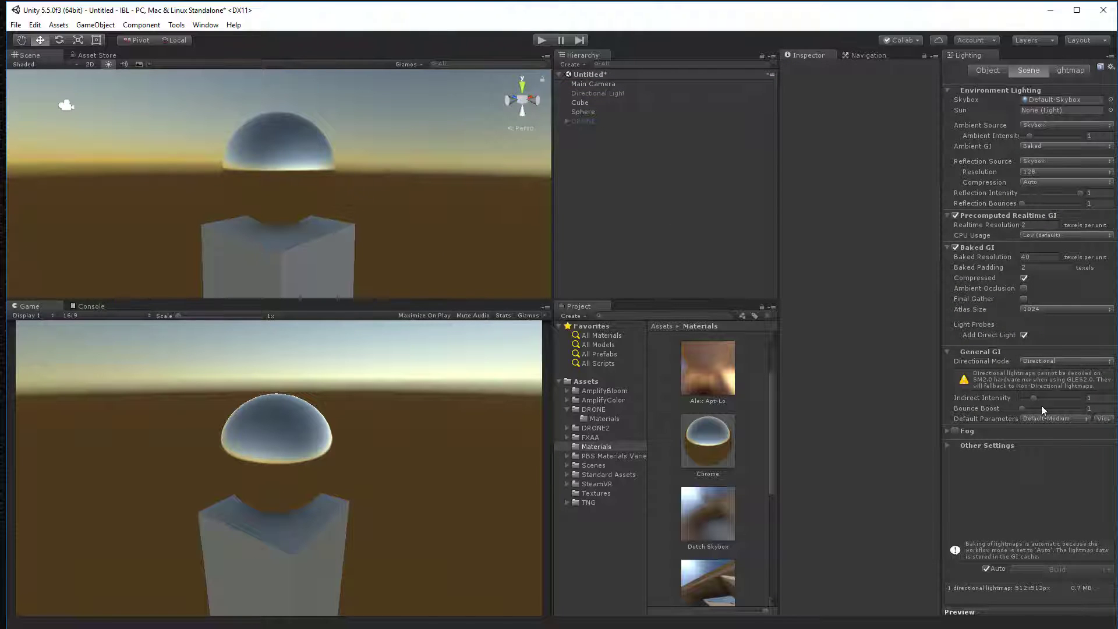
Step: Use Default-HighResolution lightmap parameters and give the Directional Light Very High Resolution shadows
{"action": "left_click", "coordinate": [1049, 419]}
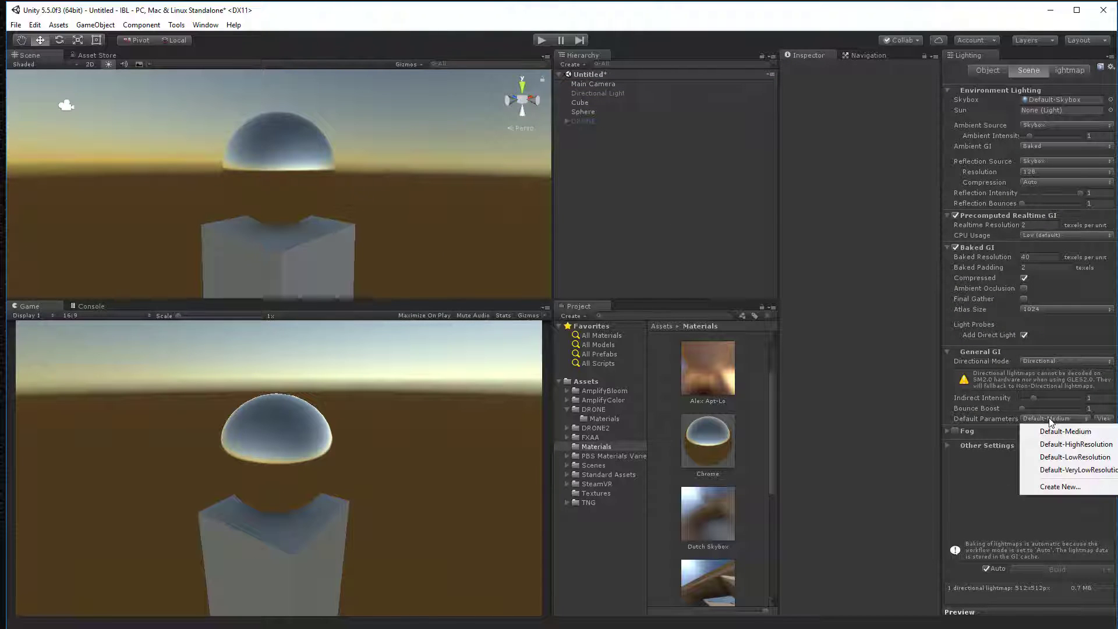
{"action": "left_click", "coordinate": [1074, 445]}
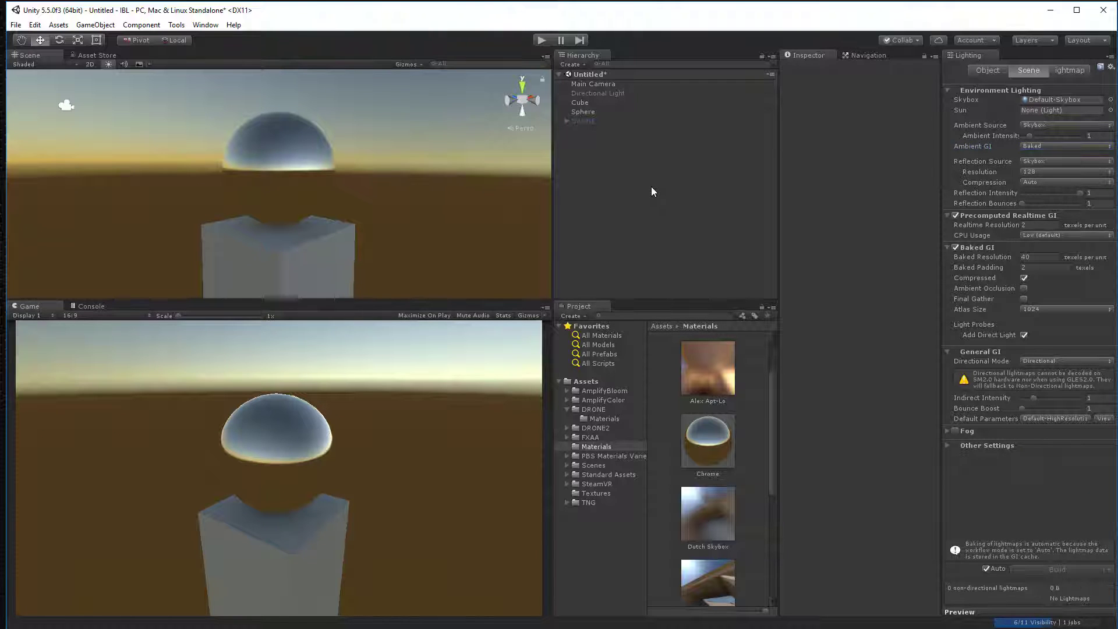
{"action": "left_click", "coordinate": [615, 94]}
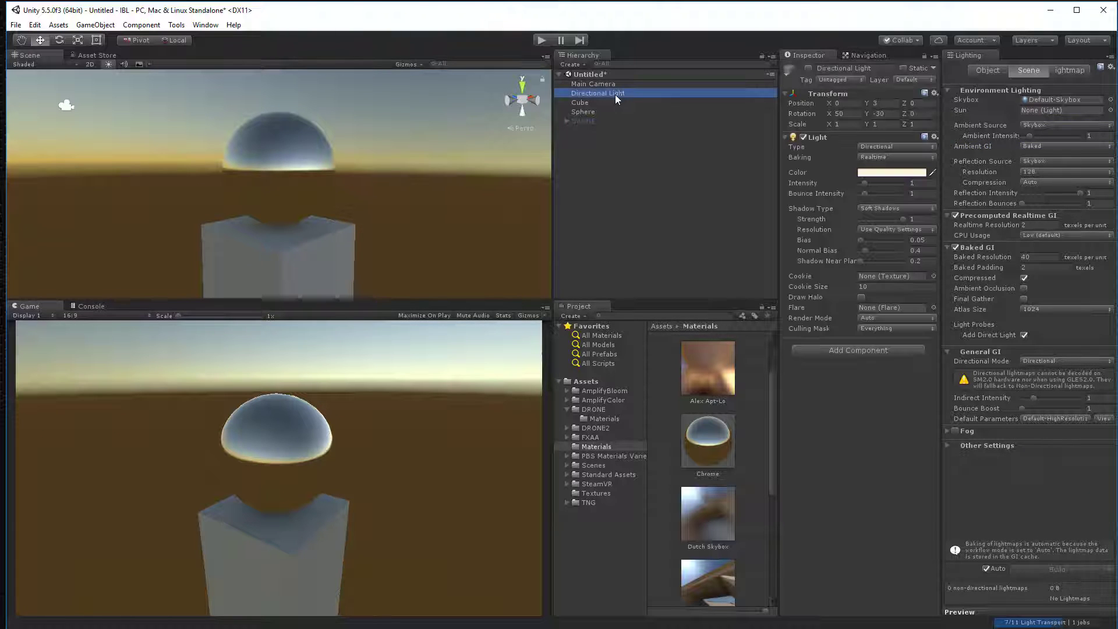
{"action": "left_click", "coordinate": [892, 231]}
{"action": "left_click", "coordinate": [917, 295]}
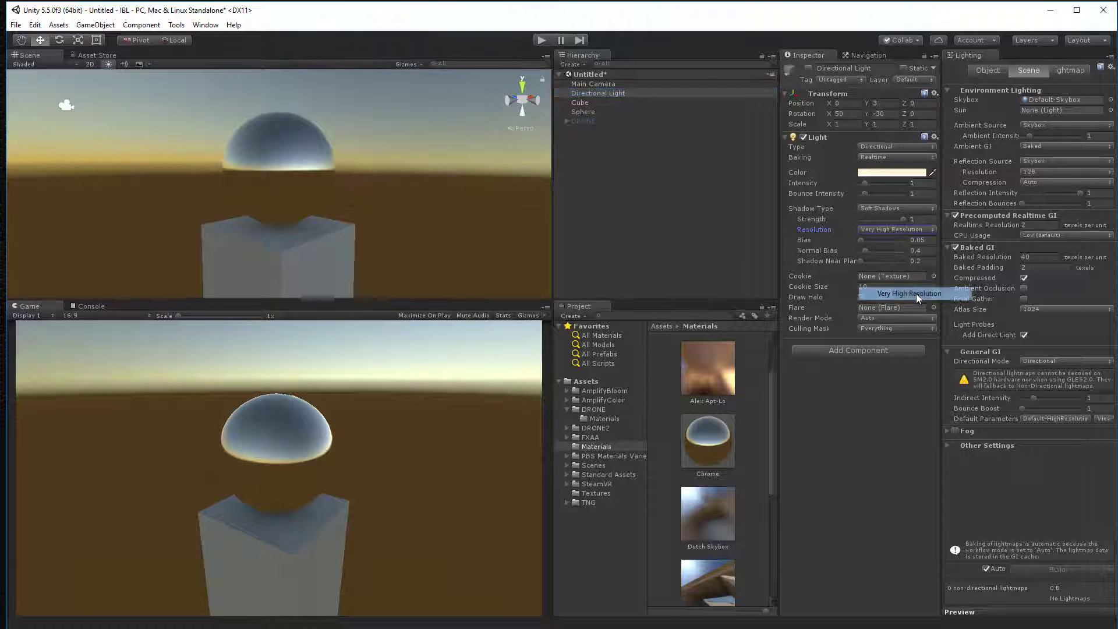
{"action": "left_click", "coordinate": [649, 172]}
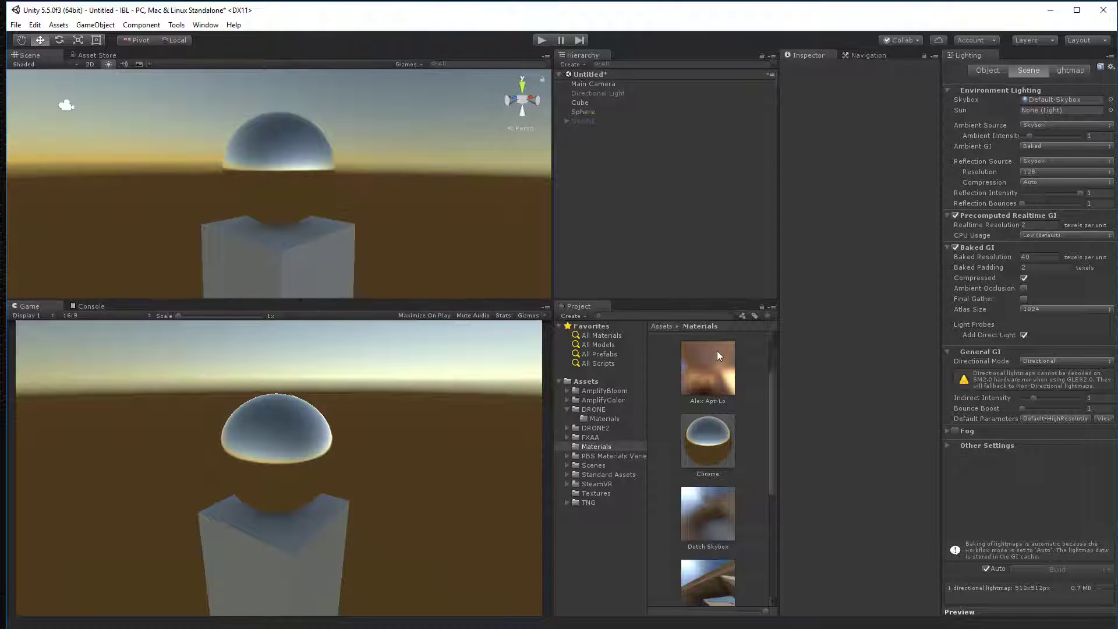
Step: Make Dutch Skybox-Hi the scene skybox and orbit to see it reflected in the chrome sphere
{"action": "scroll", "coordinate": [694, 436], "scroll_direction": "down", "scroll_amount": 3}
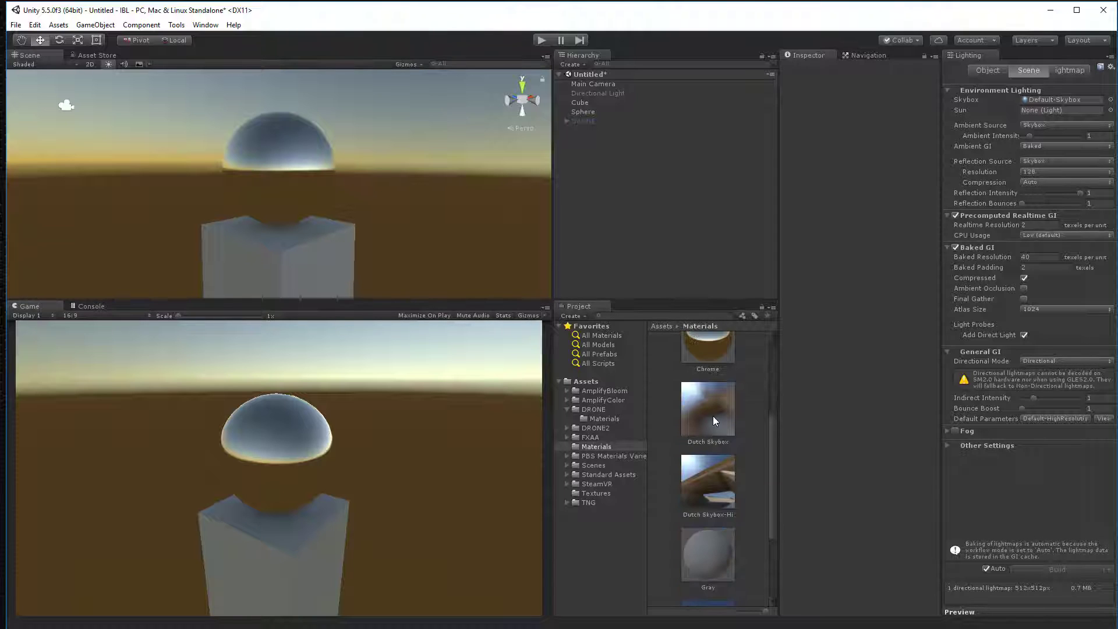
{"action": "left_click_drag", "start_coordinate": [708, 486], "coordinate": [1078, 101]}
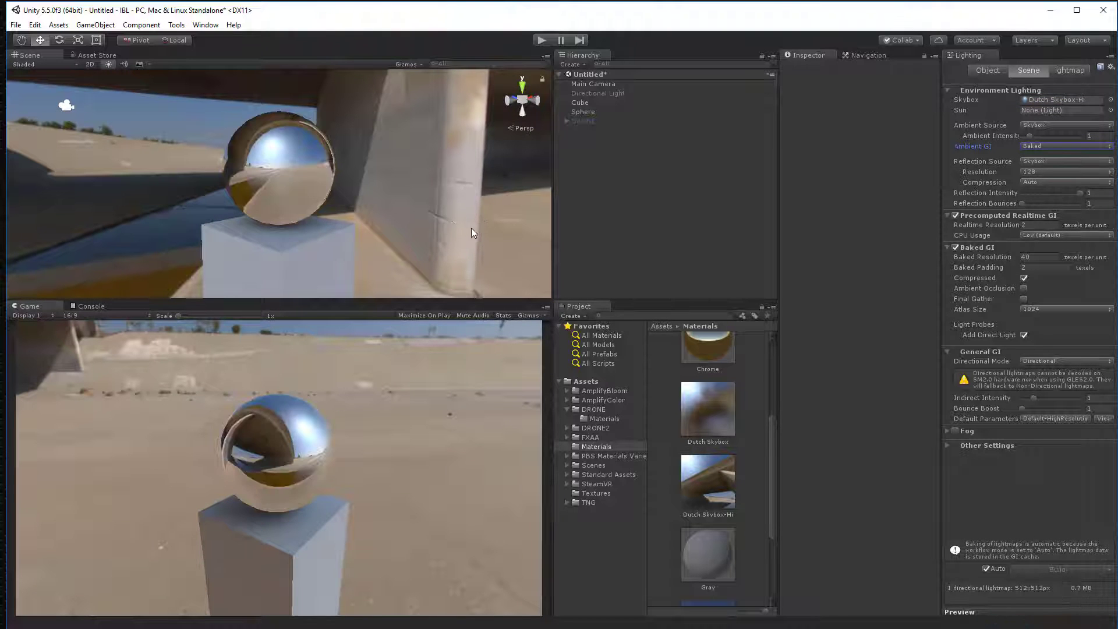
{"action": "left_click_drag", "start_coordinate": [470, 219], "coordinate": [285, 199], "text": "alt"}
Step: Enable the TNG scene camera extension so the Game view follows the Scene view camera
{"action": "left_click", "coordinate": [176, 25]}
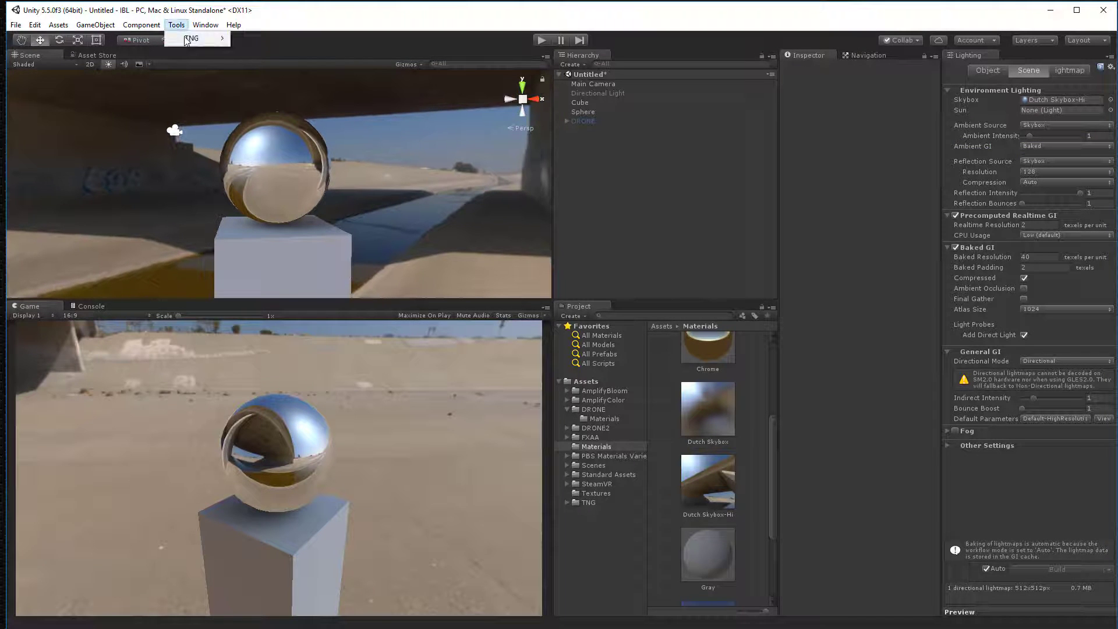
{"action": "mouse_move", "coordinate": [189, 40]}
{"action": "mouse_move", "coordinate": [298, 41]}
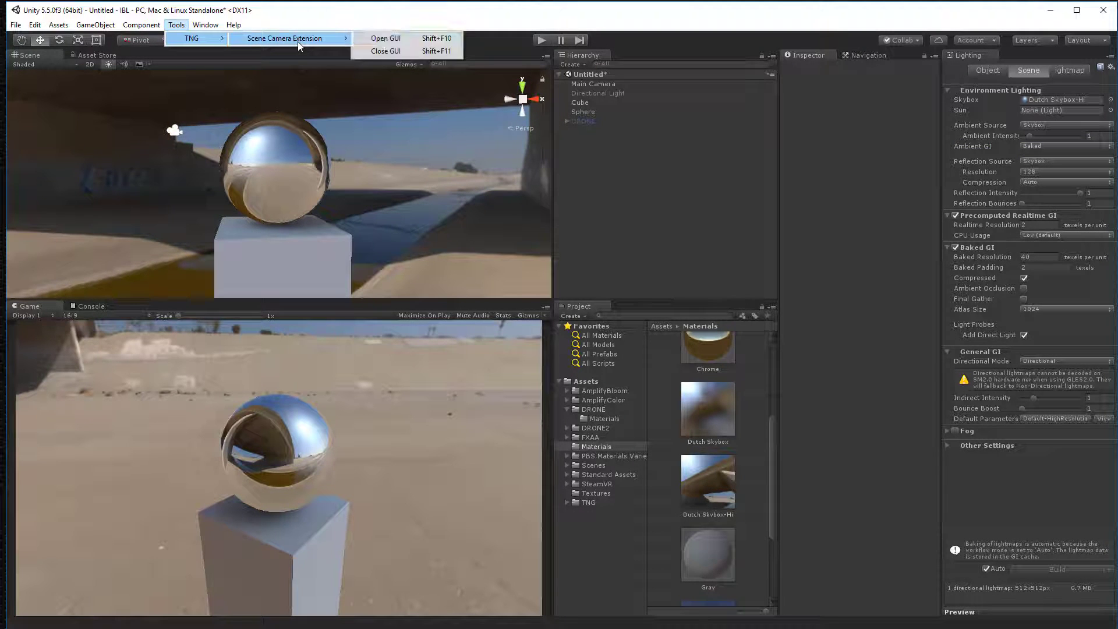
{"action": "left_click", "coordinate": [387, 39]}
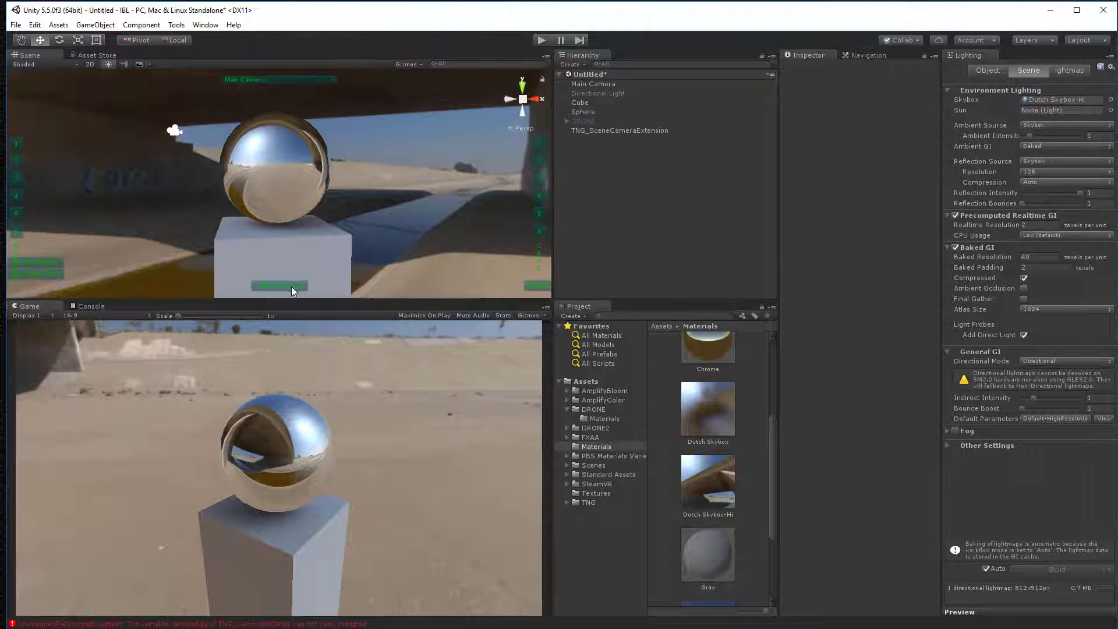
{"action": "left_click", "coordinate": [291, 286]}
{"action": "left_click_drag", "start_coordinate": [467, 179], "coordinate": [385, 191], "text": "alt"}
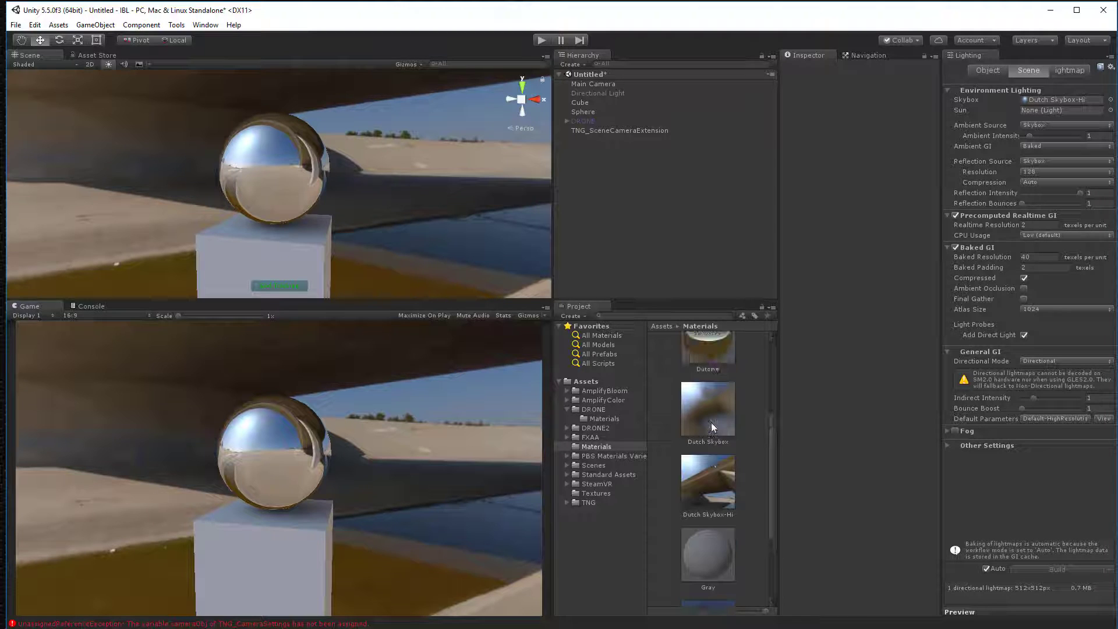
Step: Swap the skybox to the blurry Dutch Skybox material and orbit down onto the pedestal
{"action": "left_click_drag", "start_coordinate": [710, 416], "coordinate": [1066, 100]}
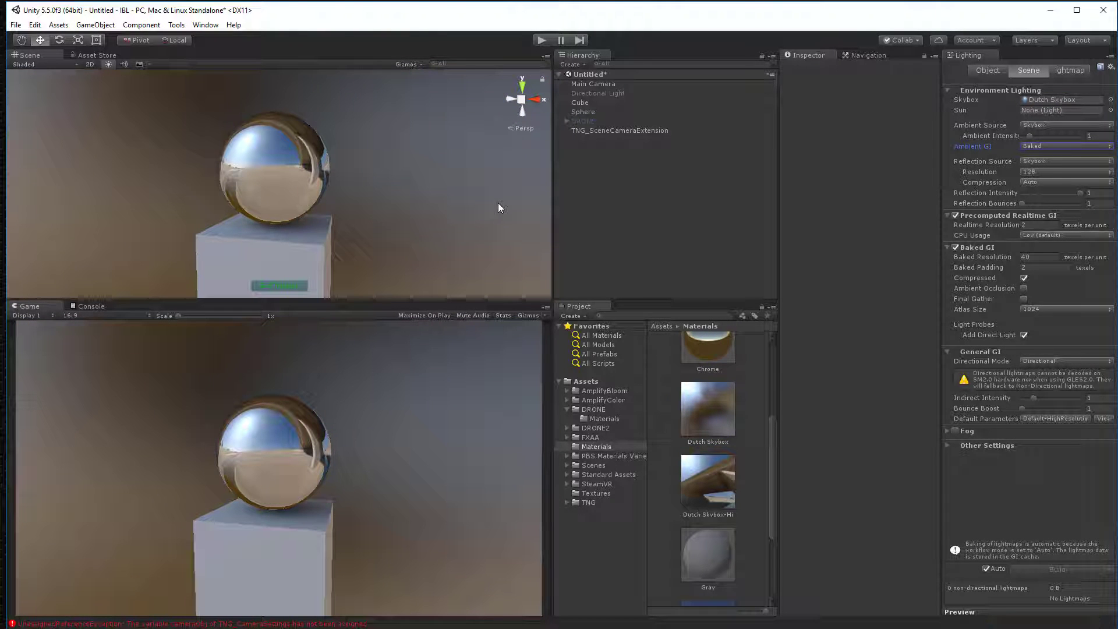
{"action": "left_click_drag", "start_coordinate": [498, 215], "coordinate": [397, 194], "text": "alt"}
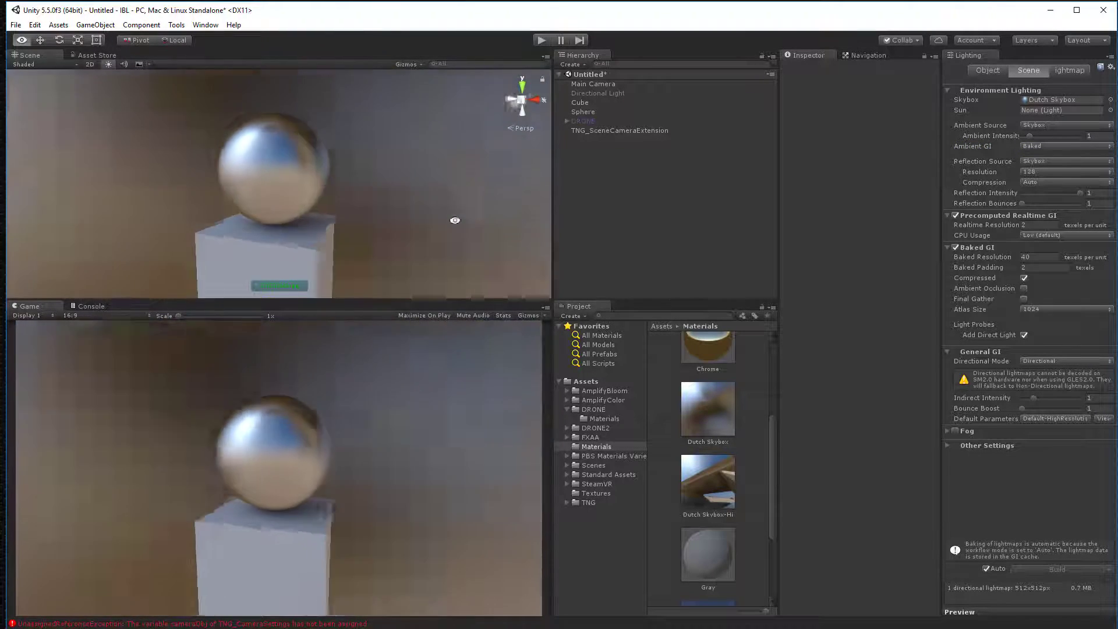
{"action": "mouse_move", "coordinate": [454, 219]}
{"action": "left_mouse_down", "text": "alt"}
{"action": "mouse_move", "coordinate": [204, 204]}
{"action": "mouse_move", "coordinate": [457, 213]}
{"action": "left_mouse_up", "text": "alt"}
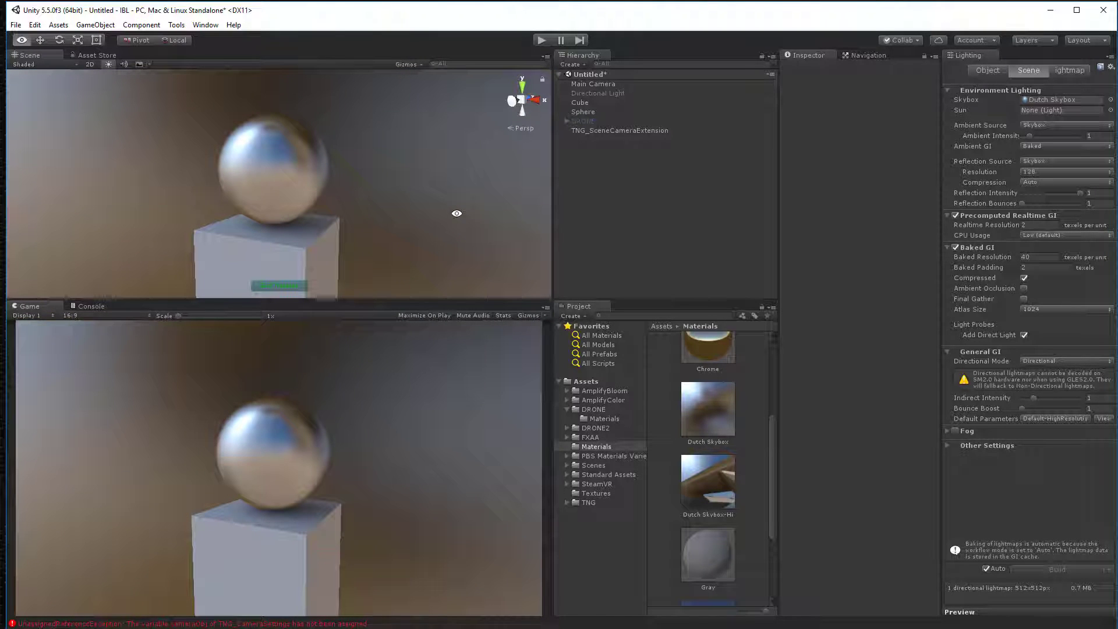
{"action": "left_click", "coordinate": [1051, 161]}
Step: Set Reflection Source to Custom and assign the Ditch-River_2k texture as the reflection cubemap
{"action": "left_click", "coordinate": [1055, 186]}
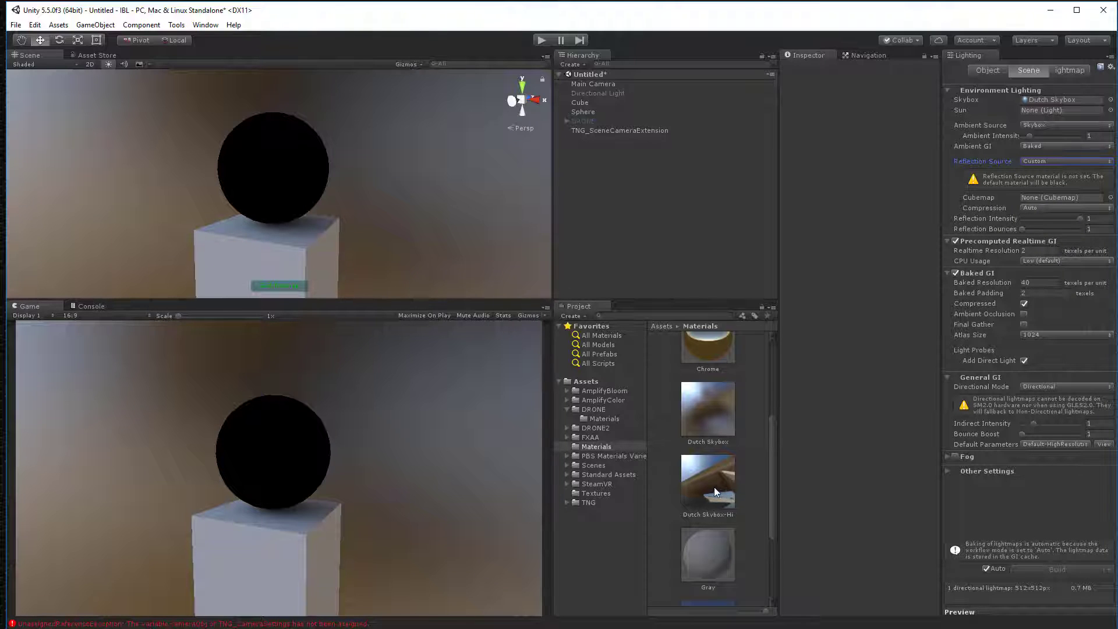
{"action": "left_click_drag", "start_coordinate": [710, 486], "coordinate": [1044, 197]}
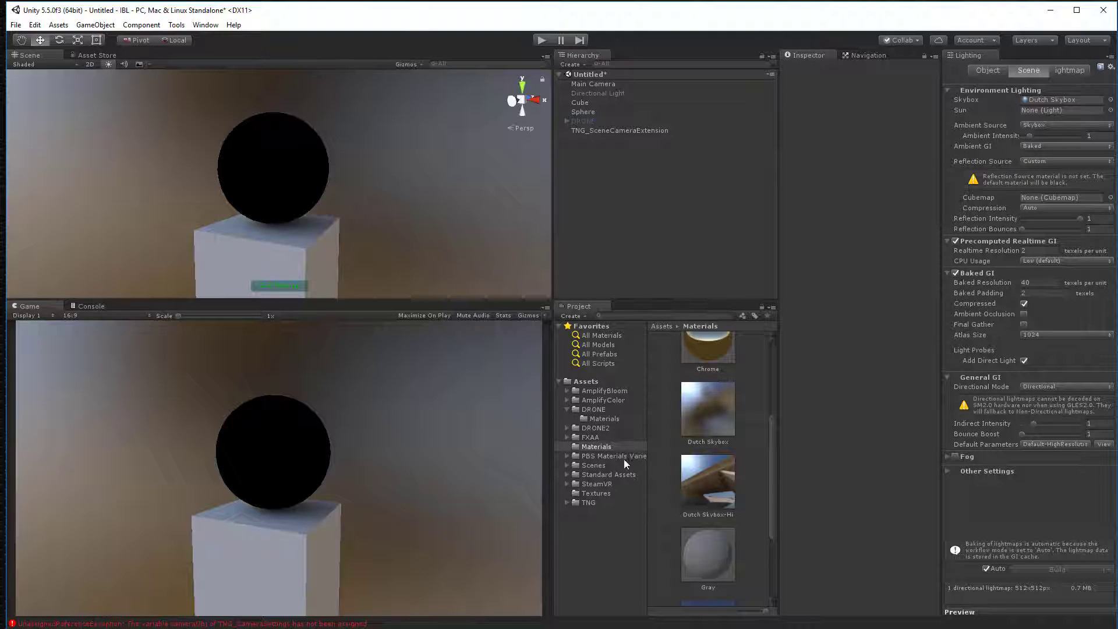
{"action": "left_click", "coordinate": [600, 493]}
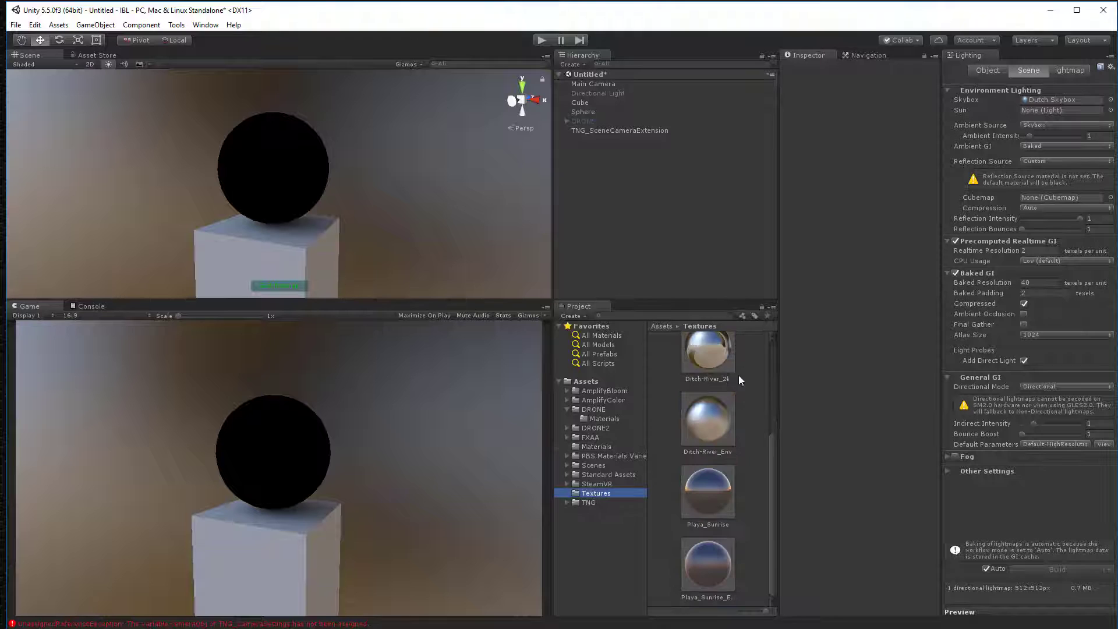
{"action": "scroll", "coordinate": [707, 362], "scroll_direction": "up", "scroll_amount": 1}
{"action": "left_click_drag", "start_coordinate": [707, 364], "coordinate": [1056, 197]}
{"action": "left_click_drag", "start_coordinate": [414, 233], "coordinate": [449, 215], "text": "alt"}
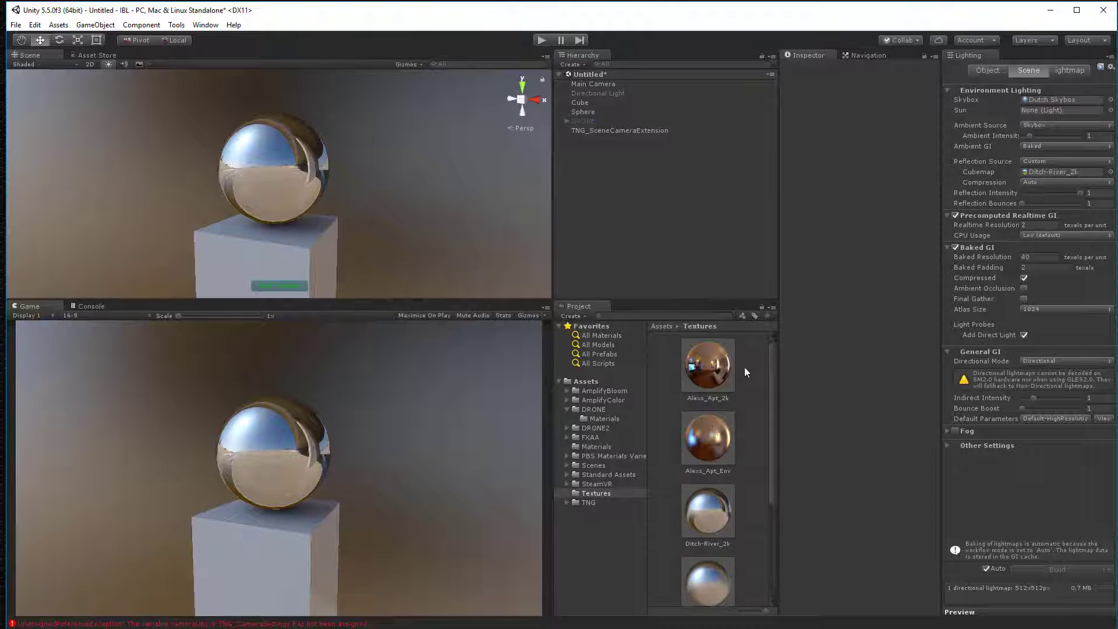
Step: Try the Alexs_Apt_2k texture as skybox and set Reflection Source back to Skybox
{"action": "left_click_drag", "start_coordinate": [700, 373], "coordinate": [1044, 100]}
{"action": "left_click", "coordinate": [1057, 162]}
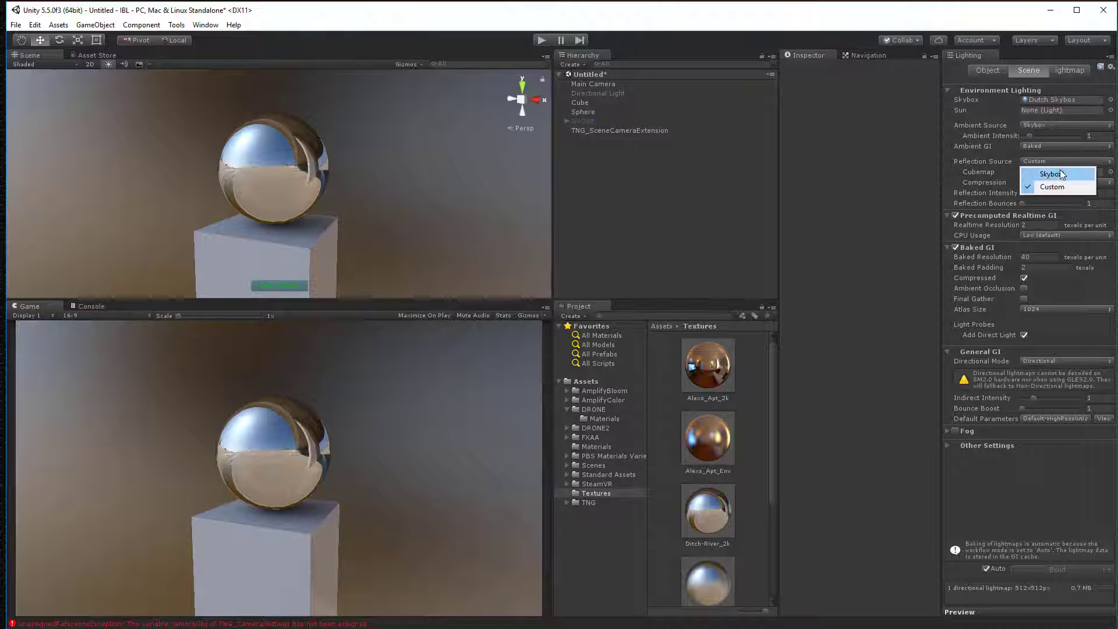
{"action": "left_click", "coordinate": [1060, 169]}
Step: Make the Alex Apt-Hi material the skybox and orbit around the sphere to view the room
{"action": "left_click", "coordinate": [596, 446]}
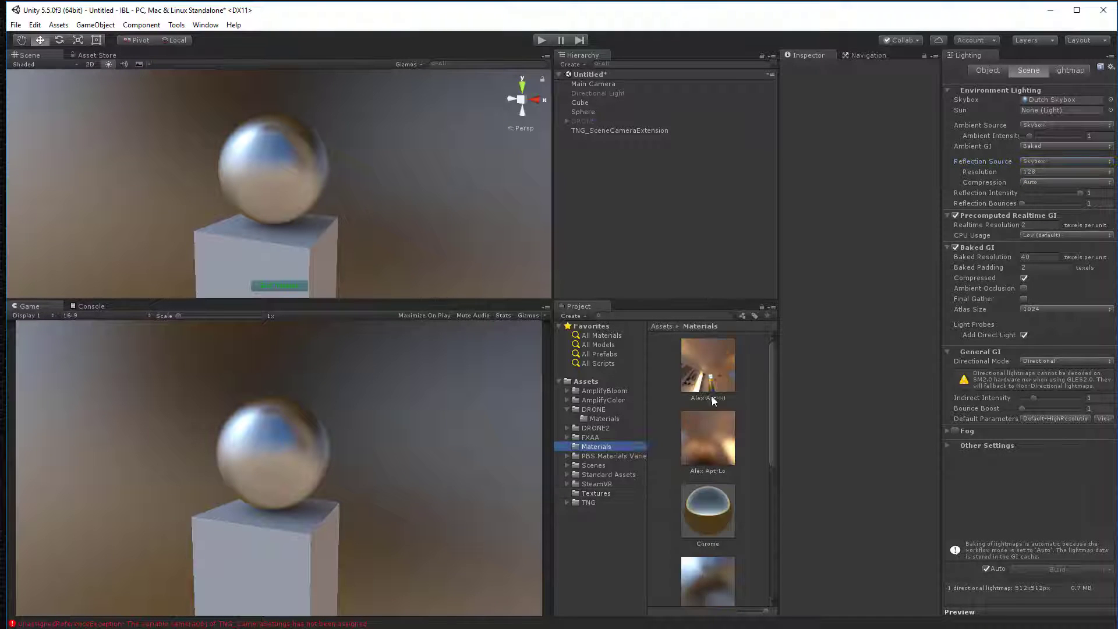
{"action": "left_click_drag", "start_coordinate": [707, 367], "coordinate": [1064, 113]}
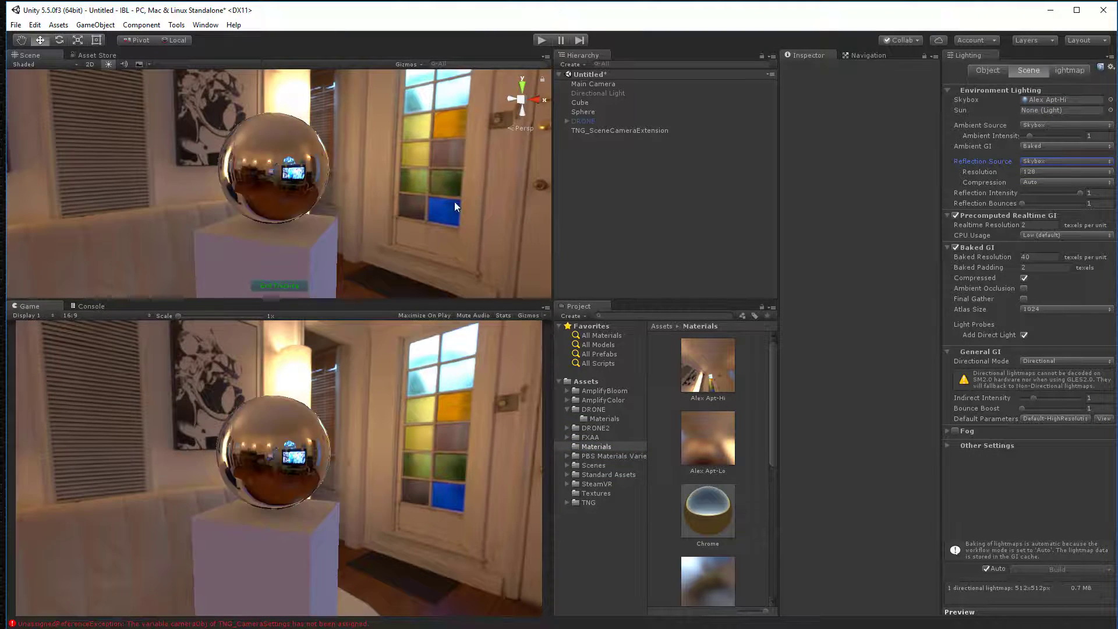
{"action": "mouse_move", "coordinate": [454, 202]}
{"action": "left_mouse_down", "text": "alt"}
{"action": "mouse_move", "coordinate": [178, 158]}
{"action": "mouse_move", "coordinate": [495, 198]}
{"action": "mouse_move", "coordinate": [481, 204]}
{"action": "mouse_move", "coordinate": [495, 194]}
{"action": "left_mouse_up", "text": "alt"}
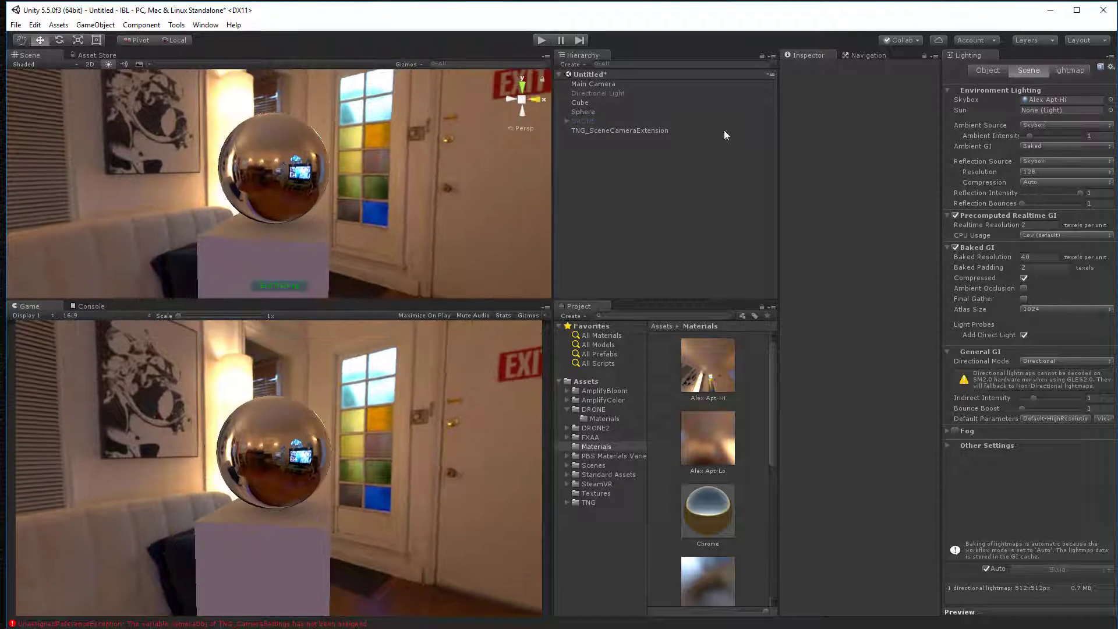
{"action": "mouse_move", "coordinate": [419, 194]}
{"action": "left_mouse_down", "text": "alt"}
{"action": "mouse_move", "coordinate": [215, 197]}
{"action": "mouse_move", "coordinate": [732, 174]}
{"action": "mouse_move", "coordinate": [637, 182]}
{"action": "left_mouse_up", "text": "alt"}
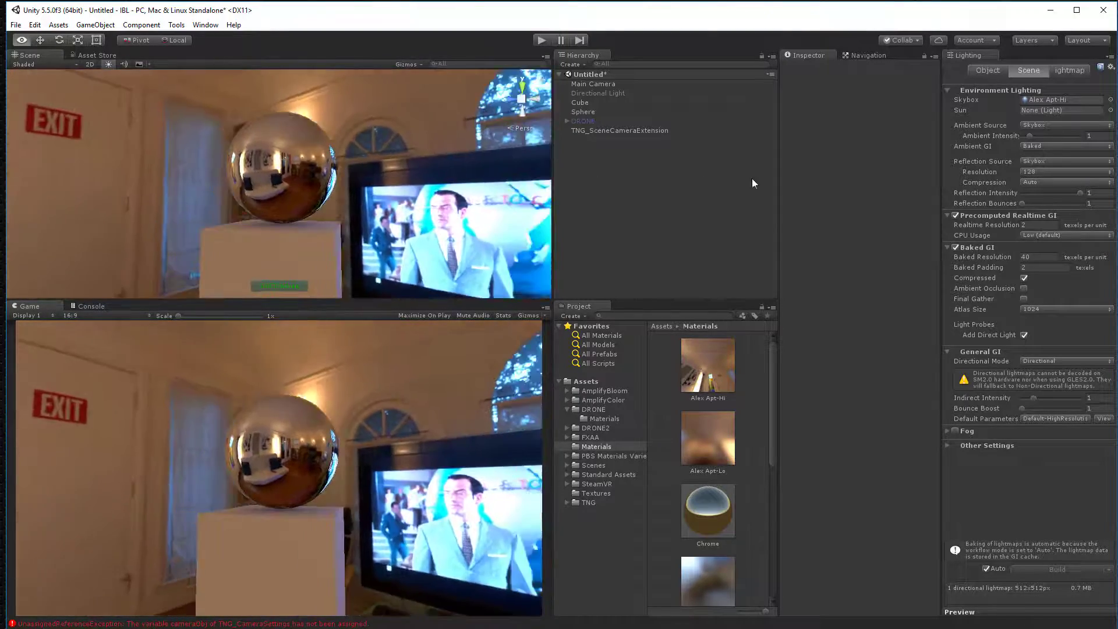
{"action": "key", "text": "w"}
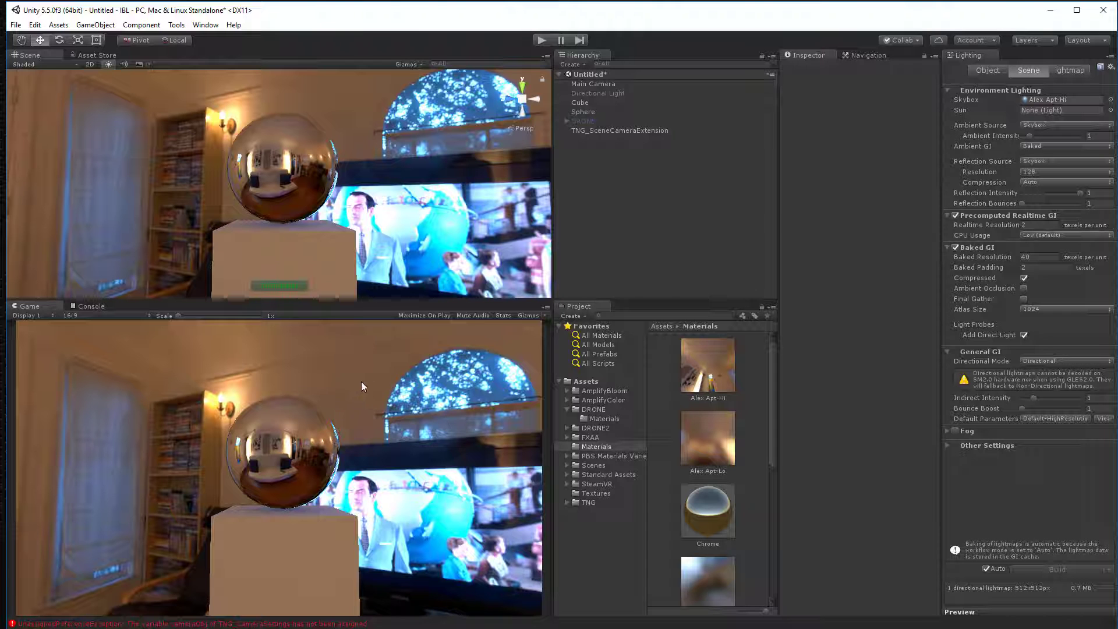
{"action": "left_click_drag", "start_coordinate": [408, 227], "coordinate": [463, 233], "text": "alt"}
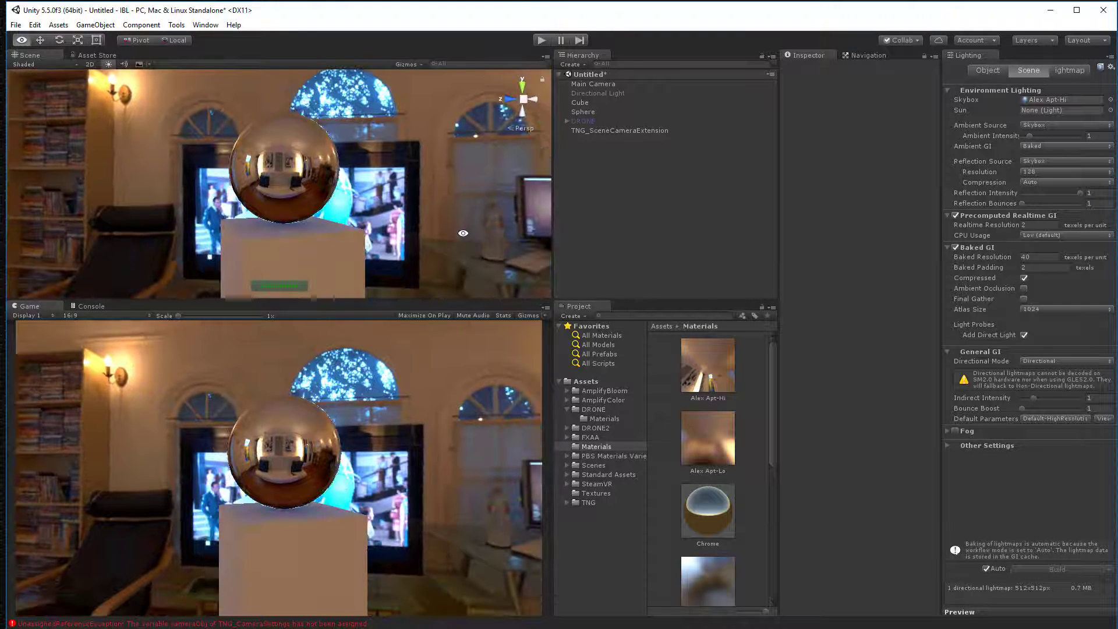
Step: Confirm the Player settings' Color Space is Linear, then select the Main Camera
{"action": "left_click", "coordinate": [15, 25]}
{"action": "mouse_move", "coordinate": [35, 25]}
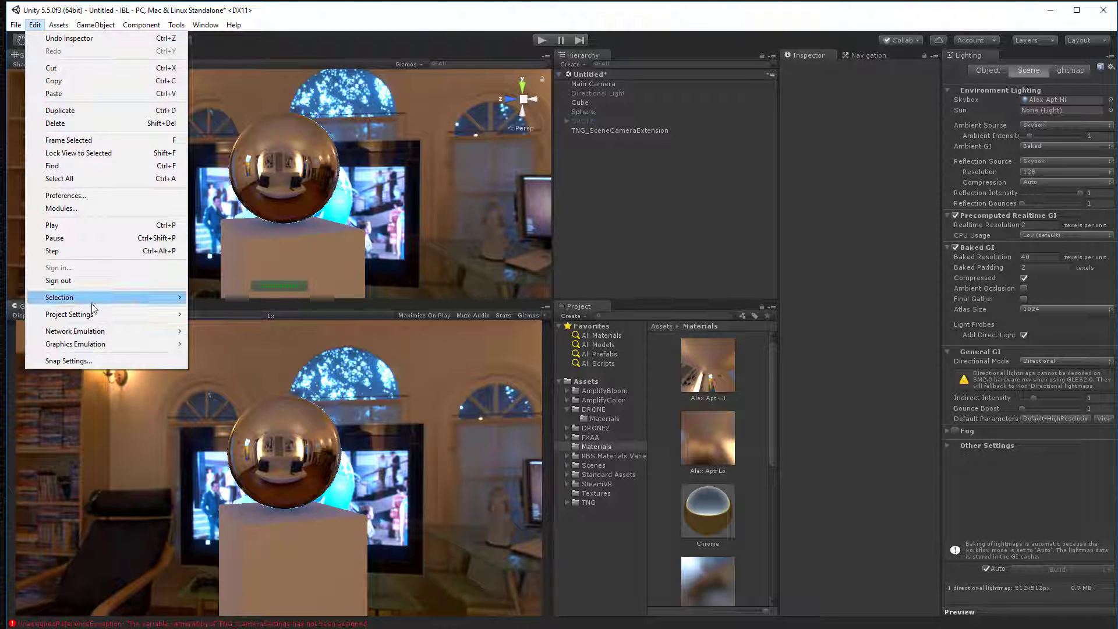
{"action": "mouse_move", "coordinate": [152, 314]}
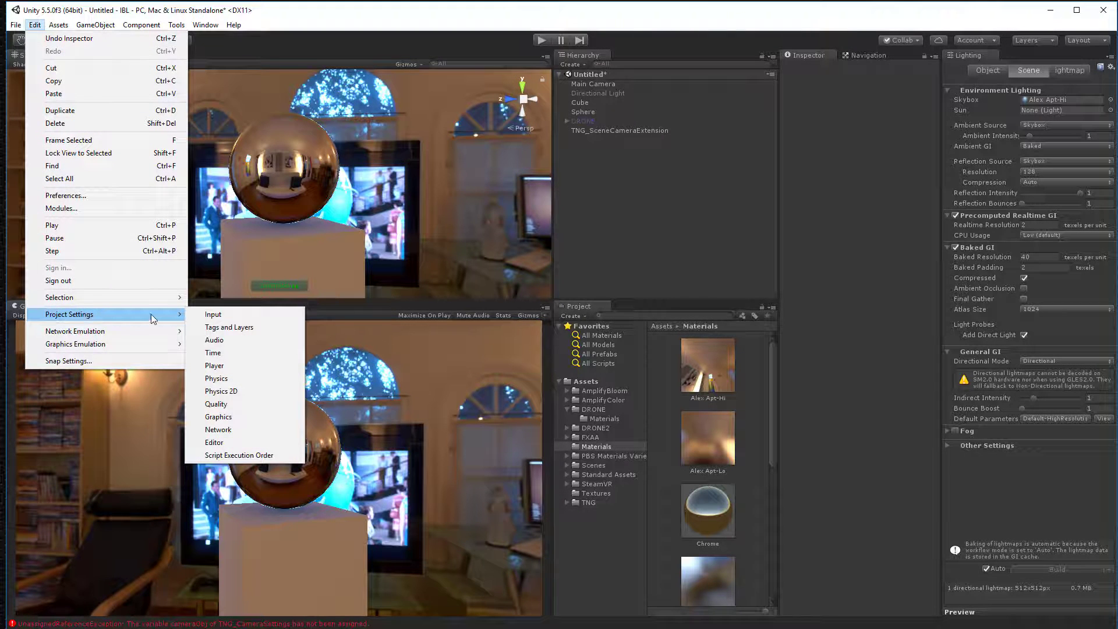
{"action": "left_click", "coordinate": [235, 367]}
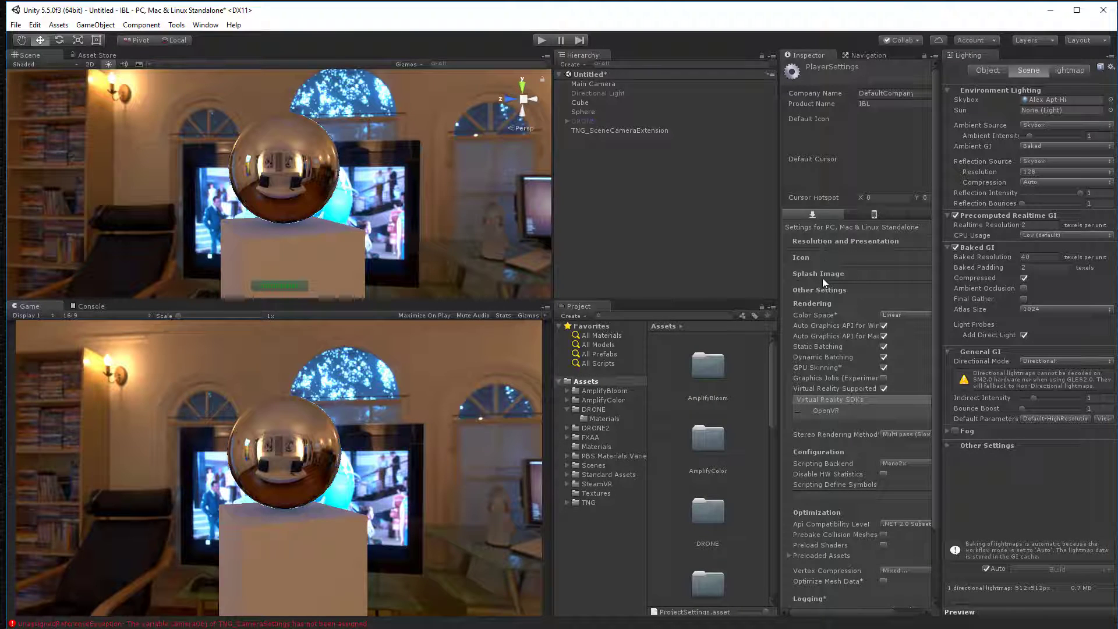
{"action": "left_click", "coordinate": [813, 289]}
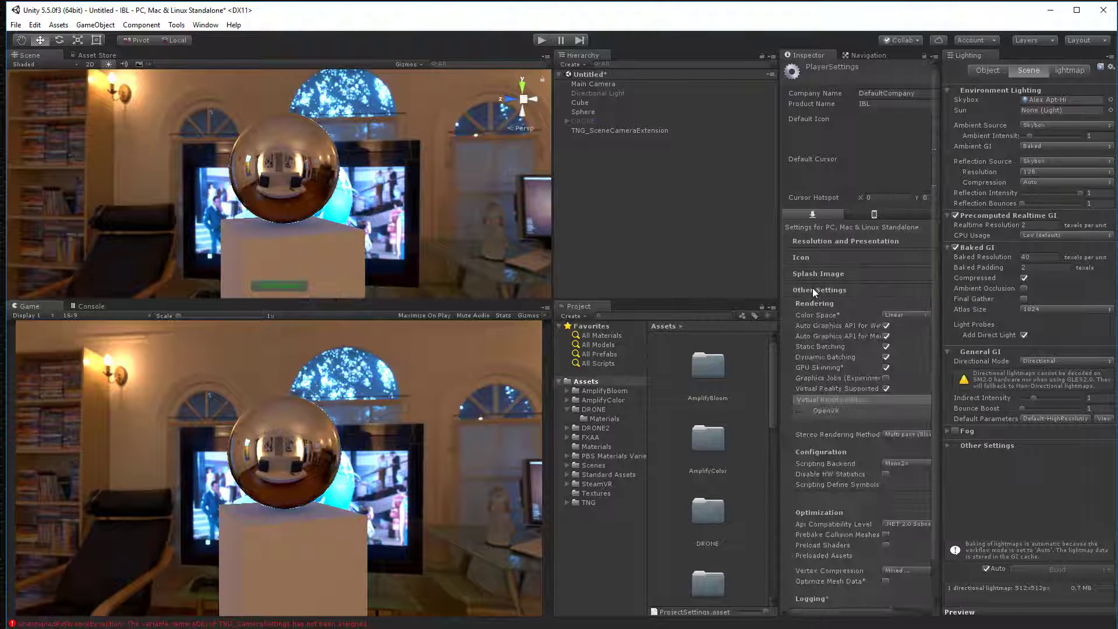
{"action": "left_click", "coordinate": [902, 316]}
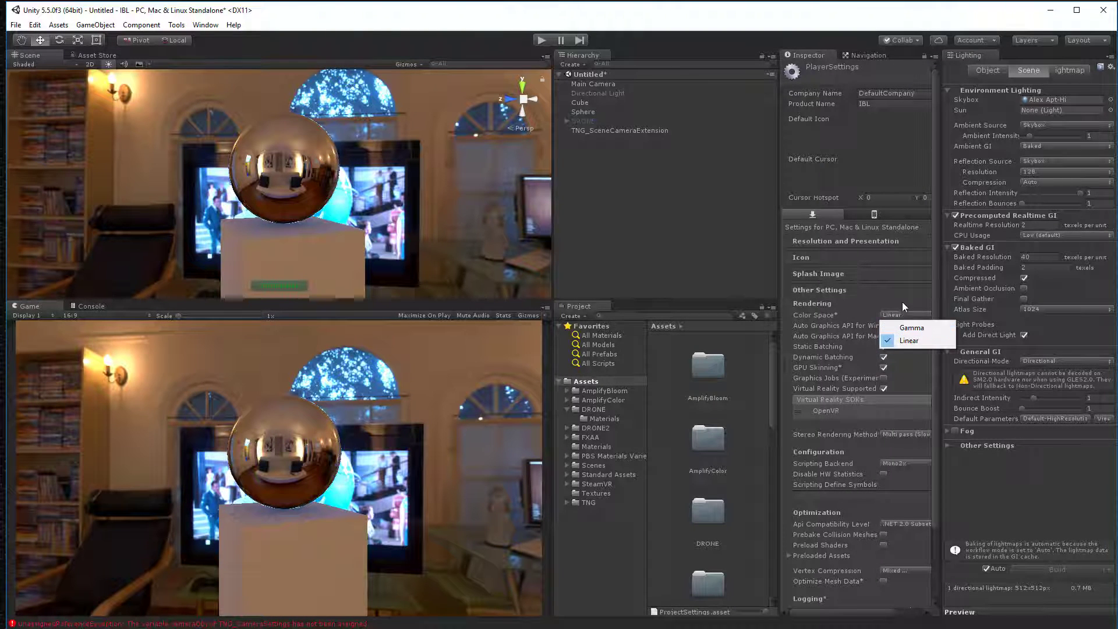
{"action": "left_click", "coordinate": [902, 298]}
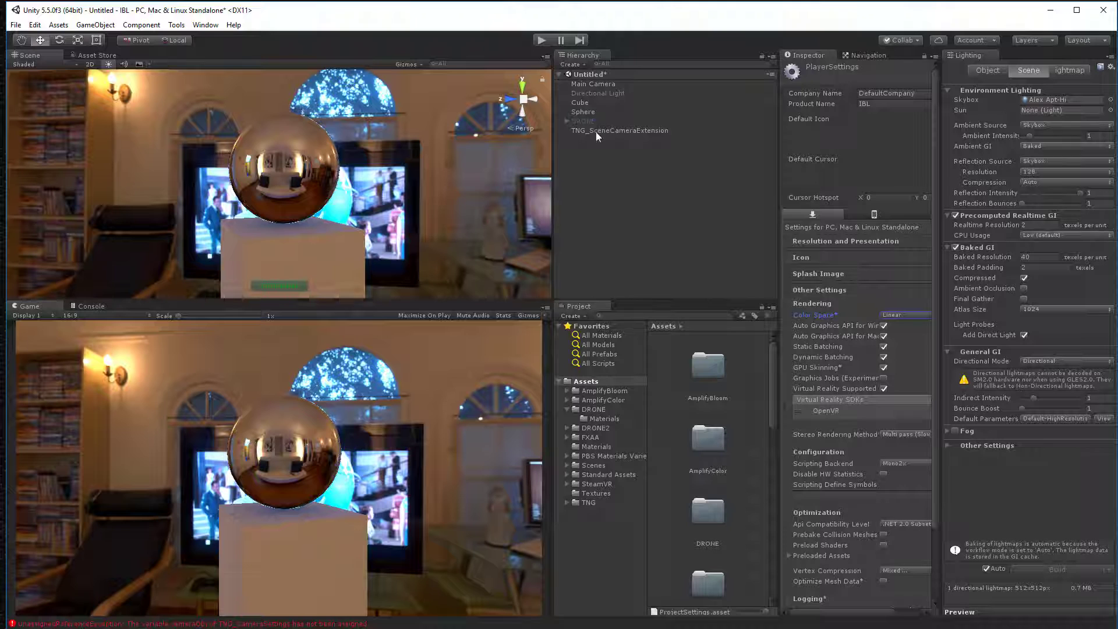
{"action": "left_click", "coordinate": [599, 85]}
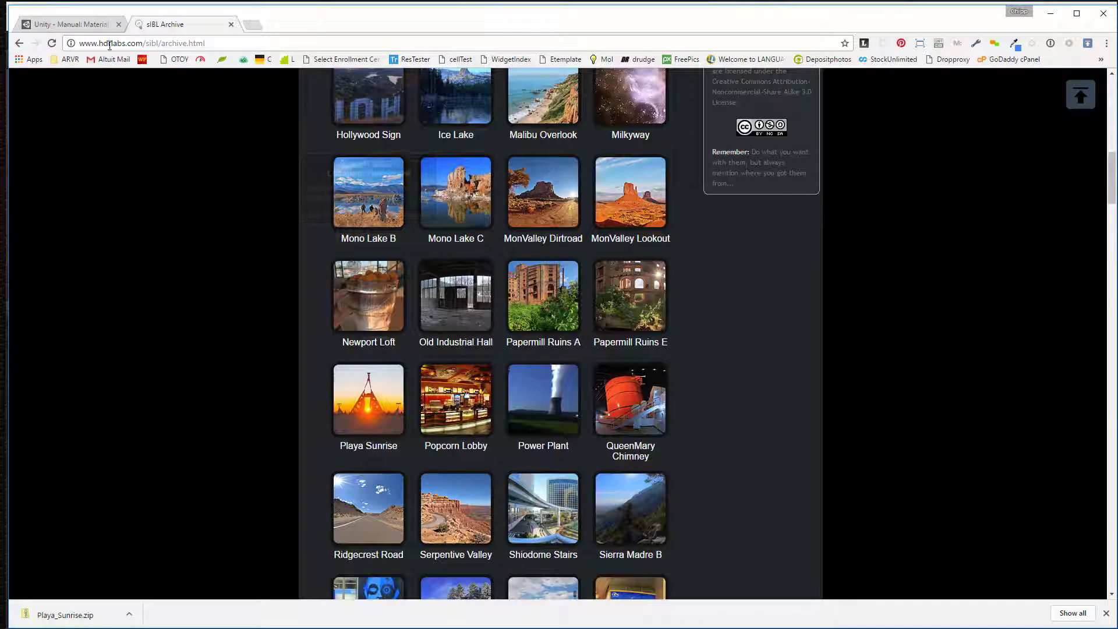
Step: Return to the sIBL Archive list and download the Winter Forest environment set
{"action": "left_click", "coordinate": [20, 44]}
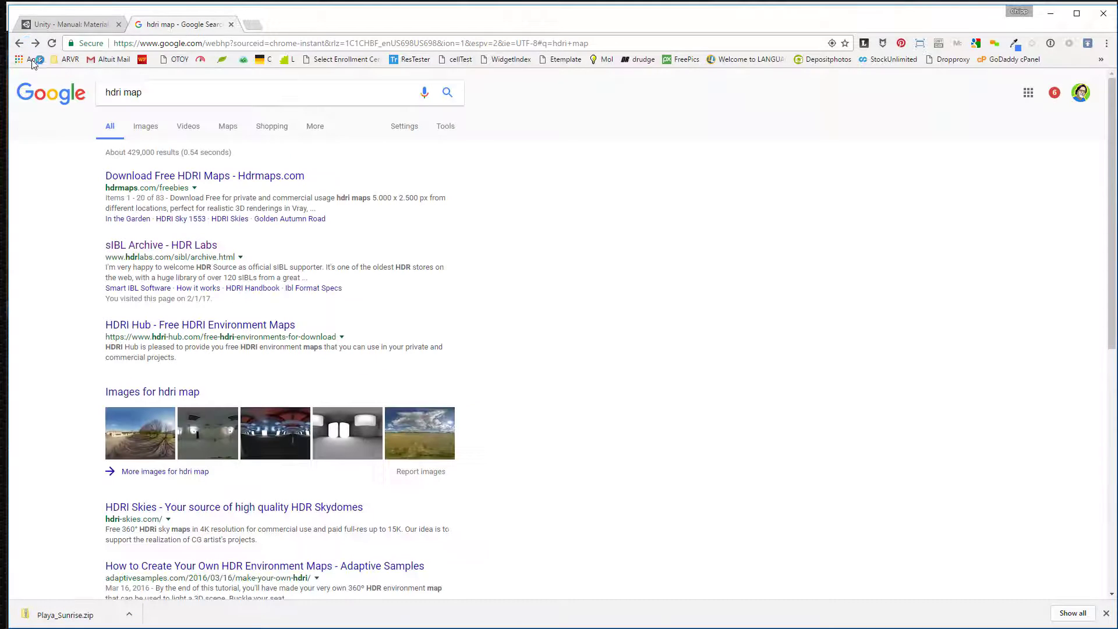
{"action": "left_click_drag", "start_coordinate": [145, 92], "coordinate": [97, 93]}
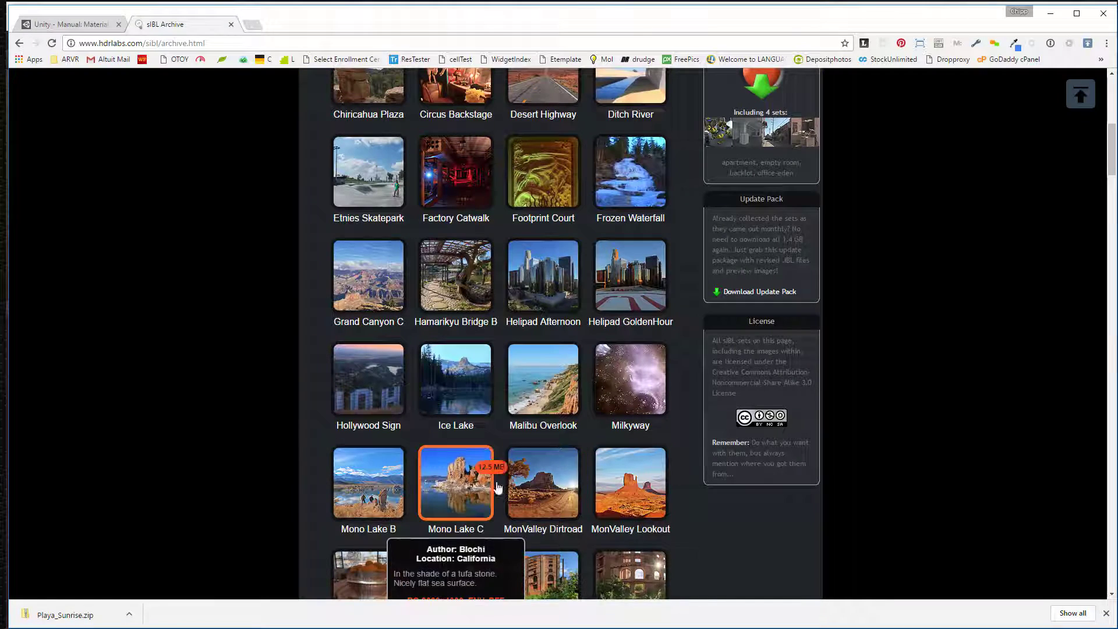
{"action": "scroll", "coordinate": [598, 486], "scroll_direction": "down", "scroll_amount": 2}
{"action": "scroll", "coordinate": [595, 484], "scroll_direction": "down", "scroll_amount": 6}
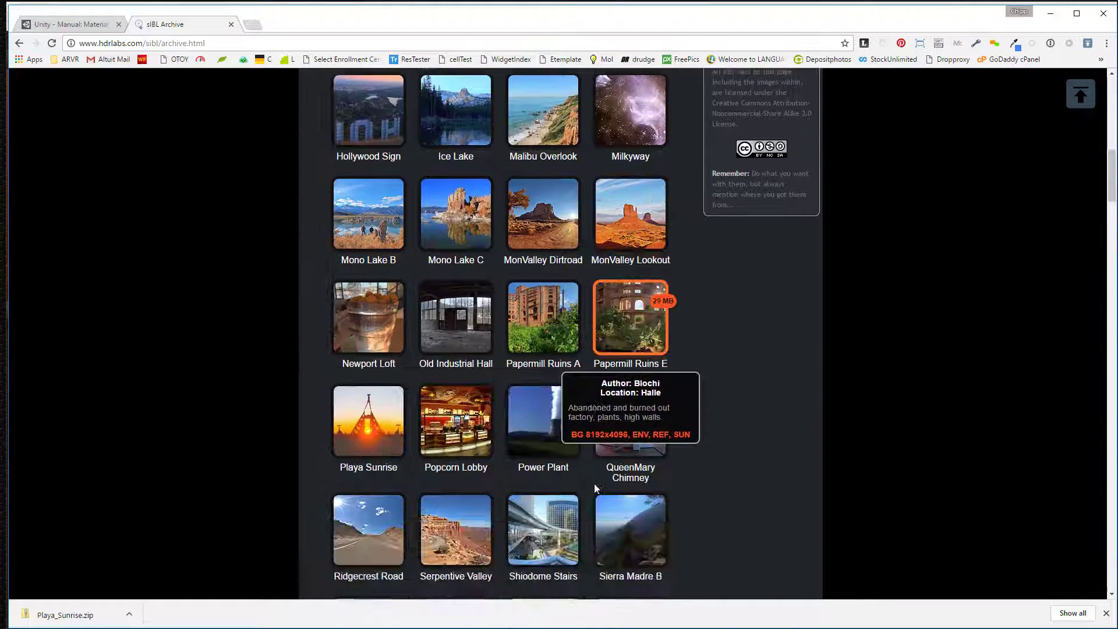
{"action": "scroll", "coordinate": [729, 477], "scroll_direction": "down", "scroll_amount": 2}
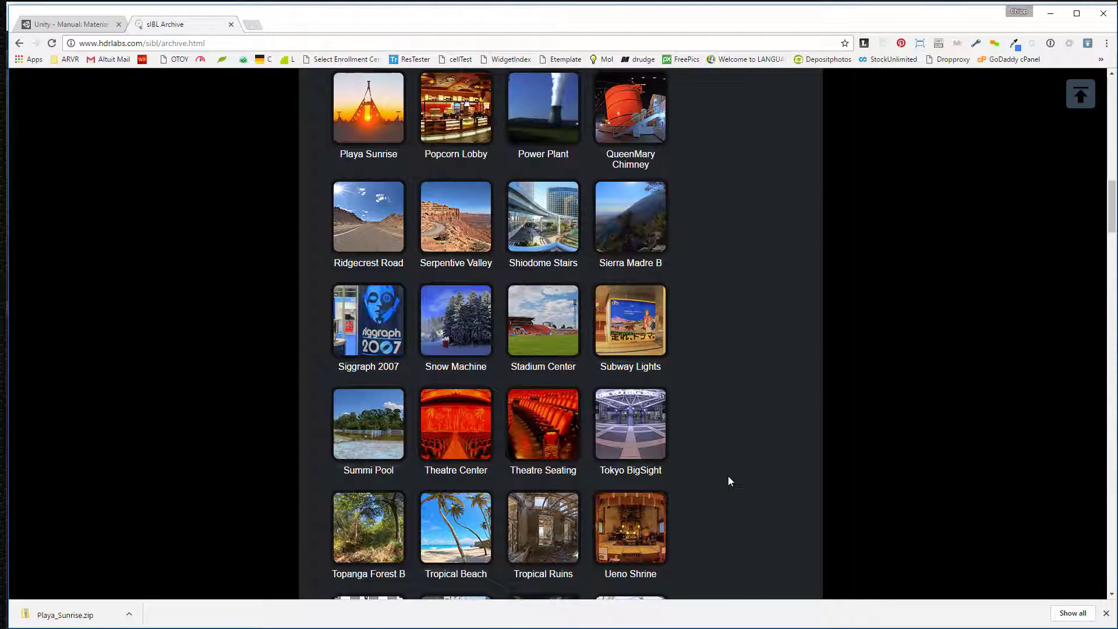
{"action": "scroll", "coordinate": [729, 477], "scroll_direction": "down", "scroll_amount": 5}
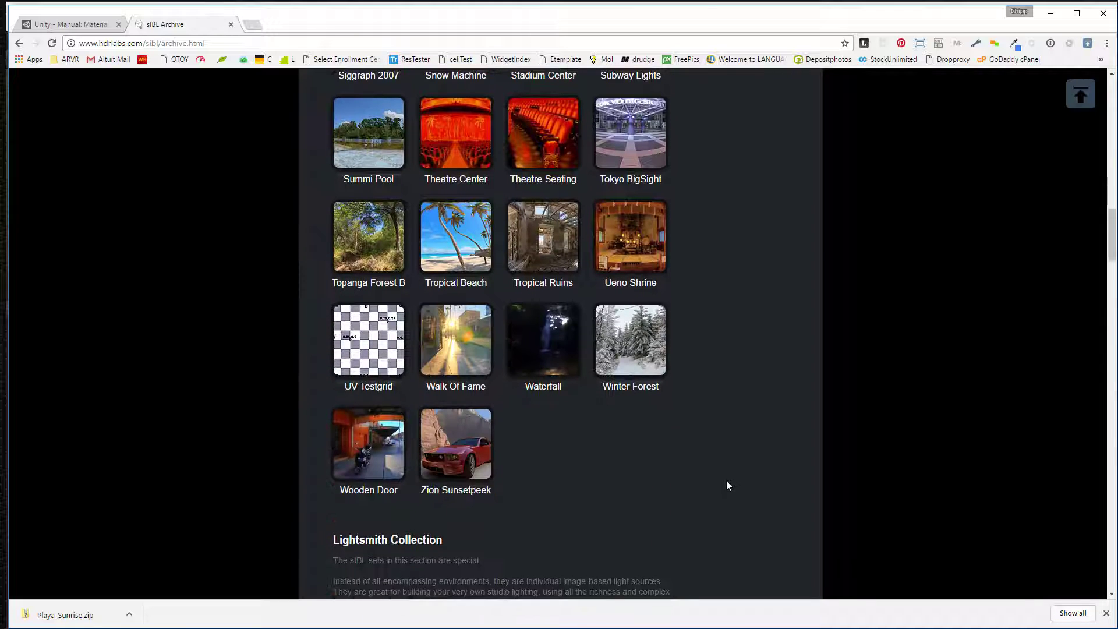
{"action": "left_click", "coordinate": [632, 339]}
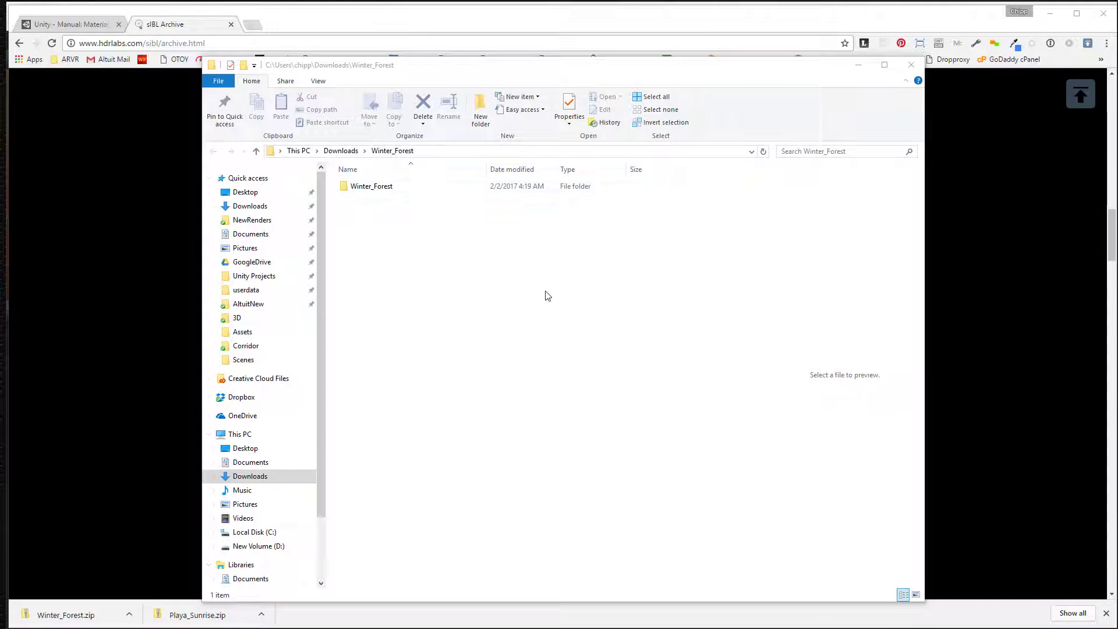
Step: Open the Winter_Forest folder and view the WinterForest_thumb and WinterForest_preview images
{"action": "double_click", "coordinate": [379, 187]}
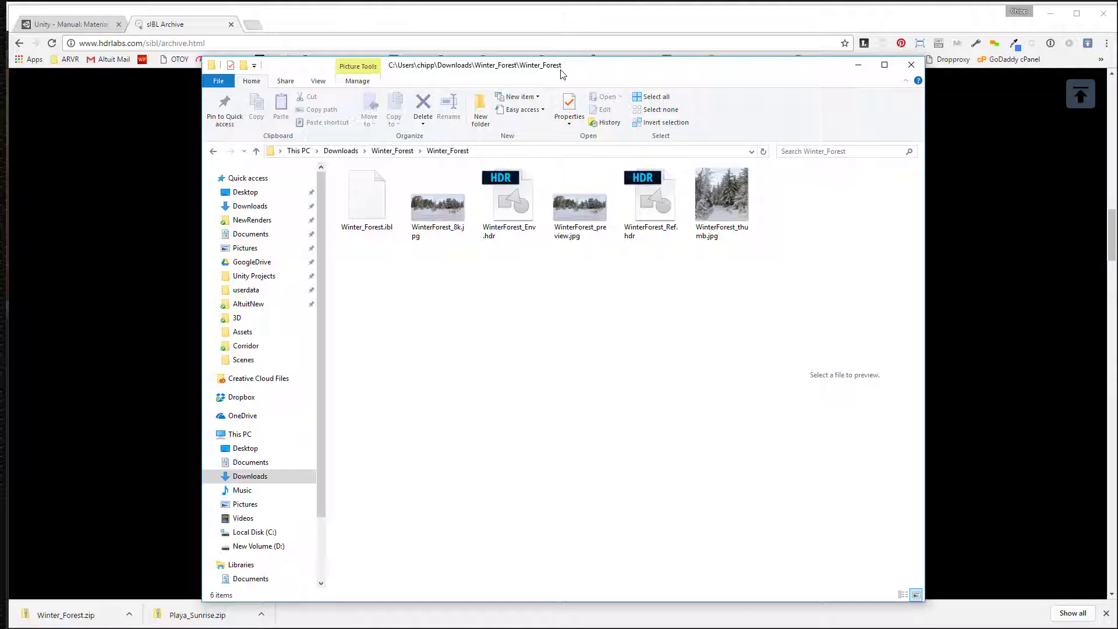
{"action": "left_click_drag", "start_coordinate": [617, 70], "coordinate": [624, 60]}
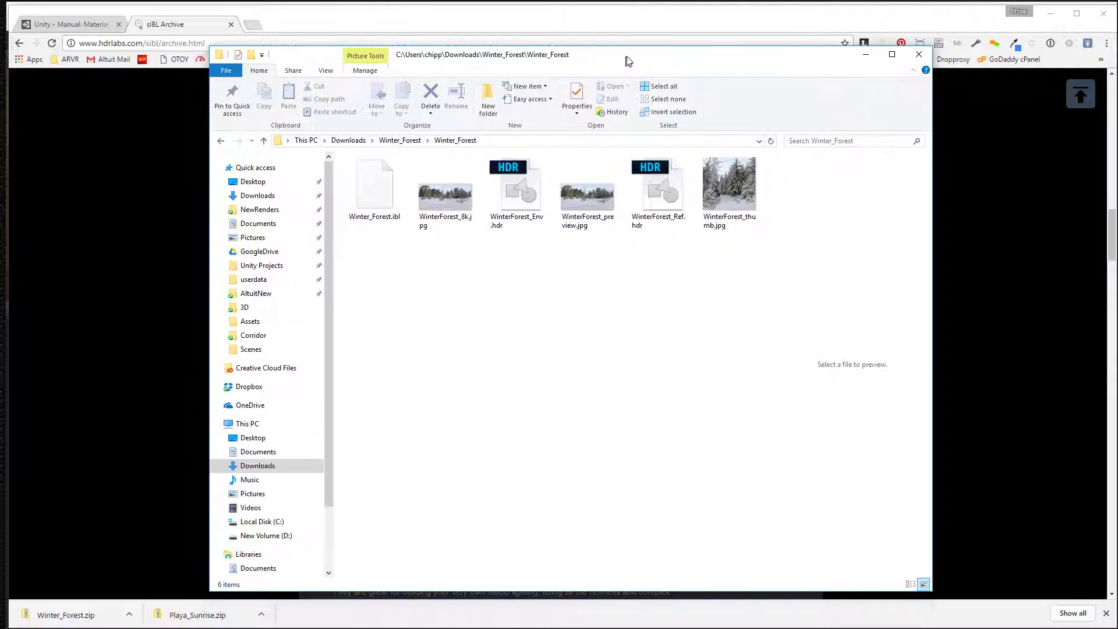
{"action": "left_click", "coordinate": [436, 216]}
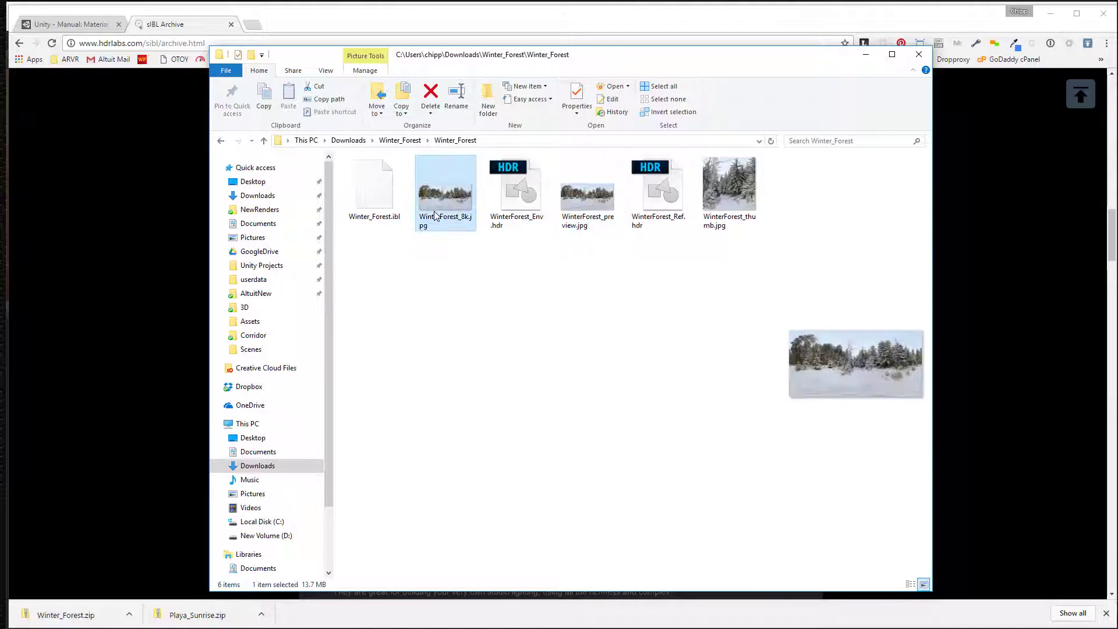
{"action": "double_click", "coordinate": [725, 191]}
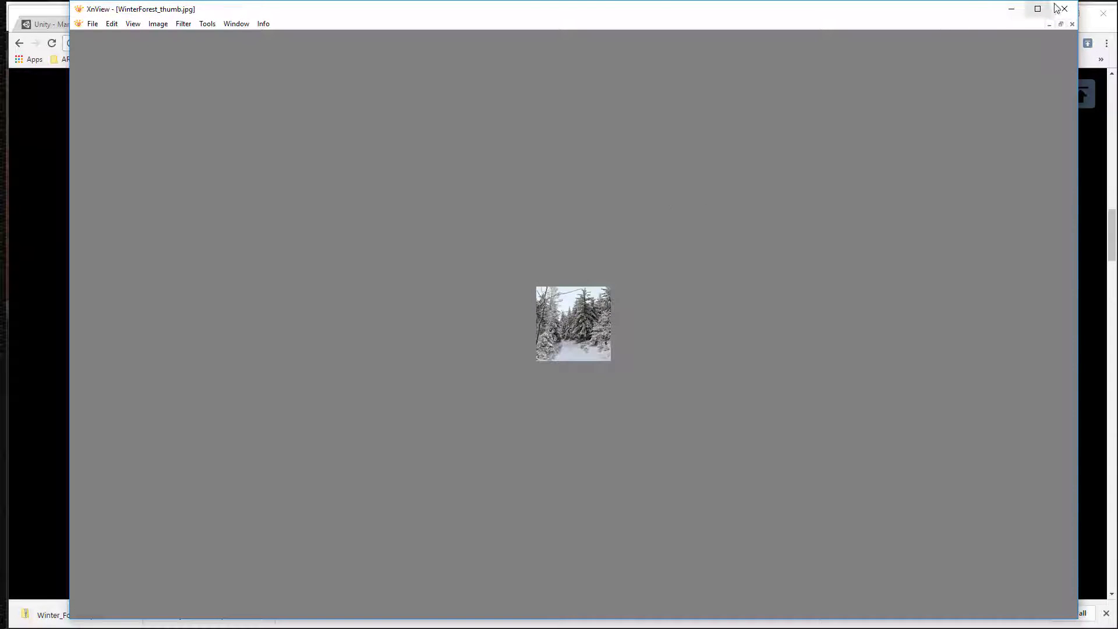
{"action": "left_click", "coordinate": [1058, 8]}
{"action": "double_click", "coordinate": [597, 190]}
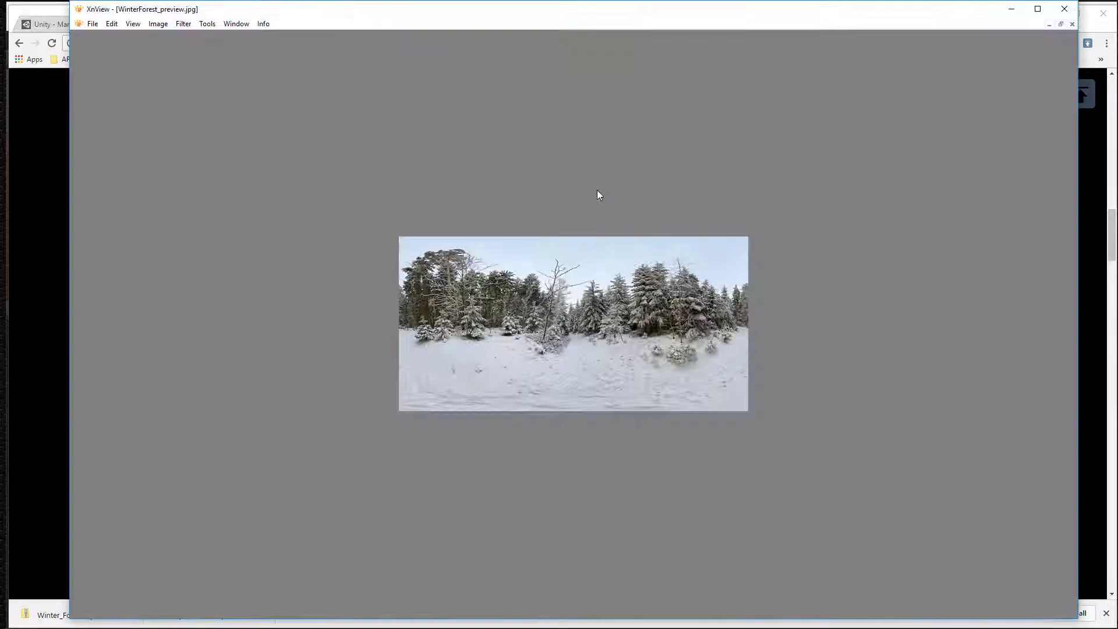
{"action": "left_click", "coordinate": [1065, 8]}
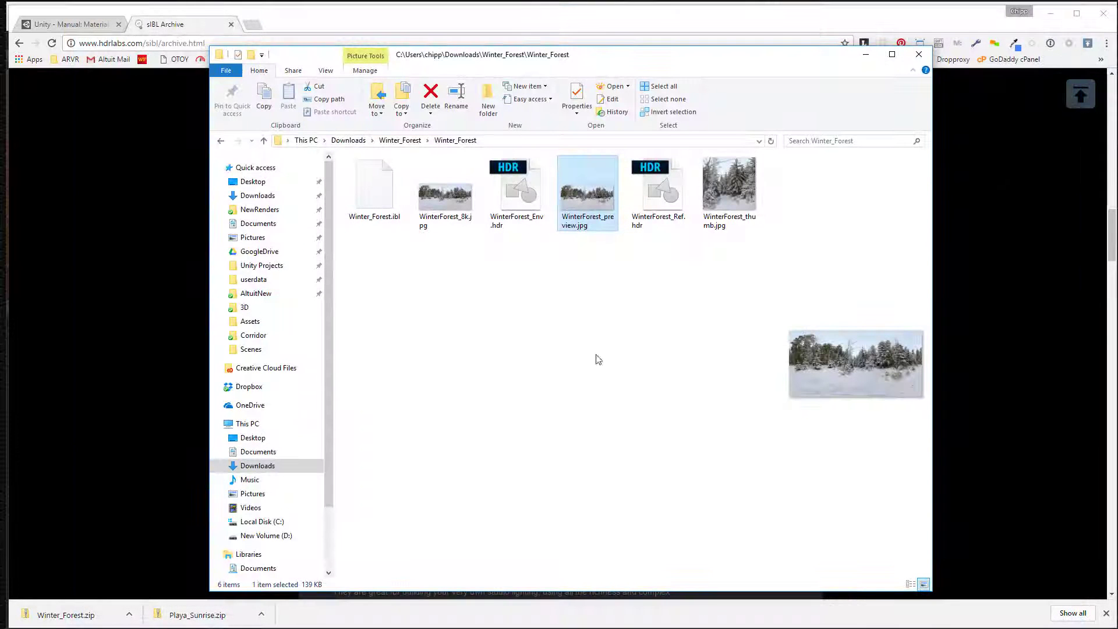
Step: Show the folder in Details view to check file sizes, then select WinterForest_Ref.hdr
{"action": "left_click", "coordinate": [518, 194]}
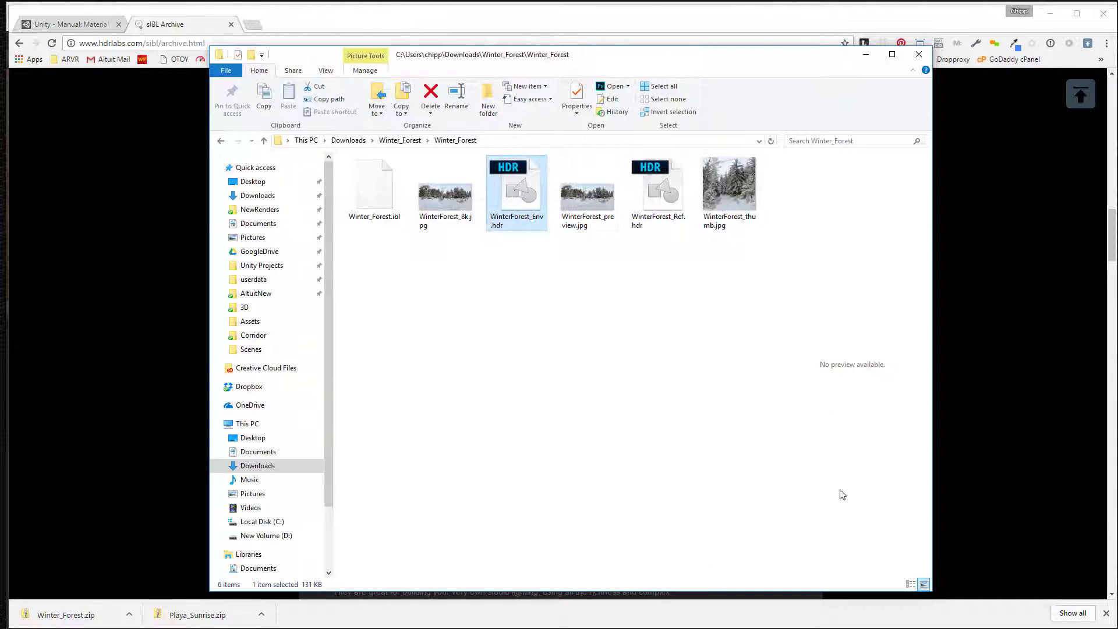
{"action": "left_click", "coordinate": [911, 584]}
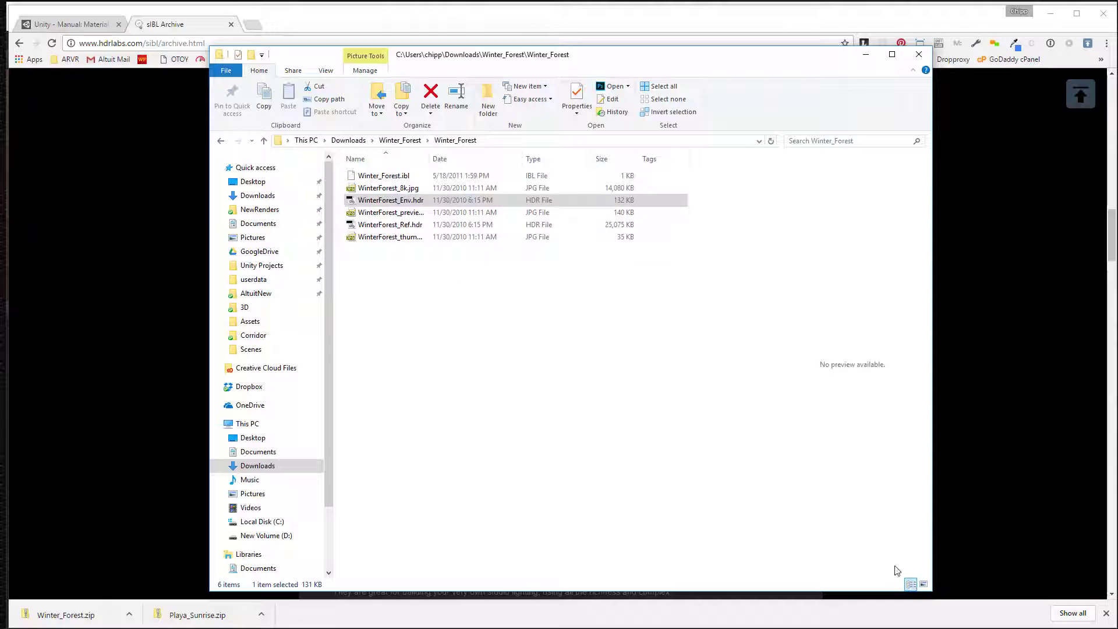
{"action": "left_click", "coordinate": [406, 202]}
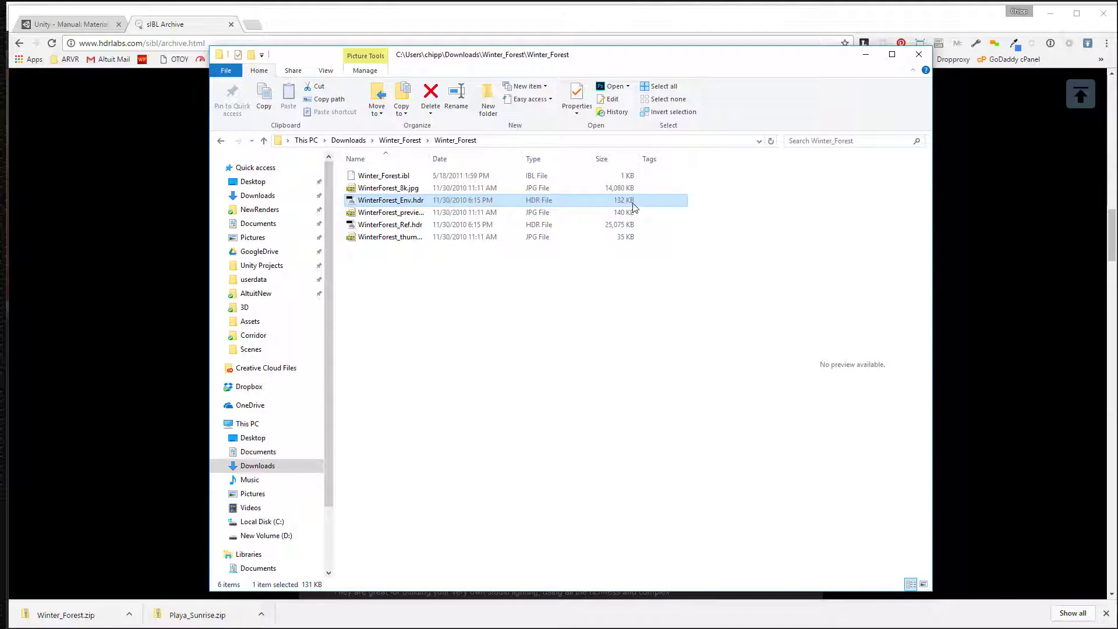
{"action": "left_click", "coordinate": [631, 296]}
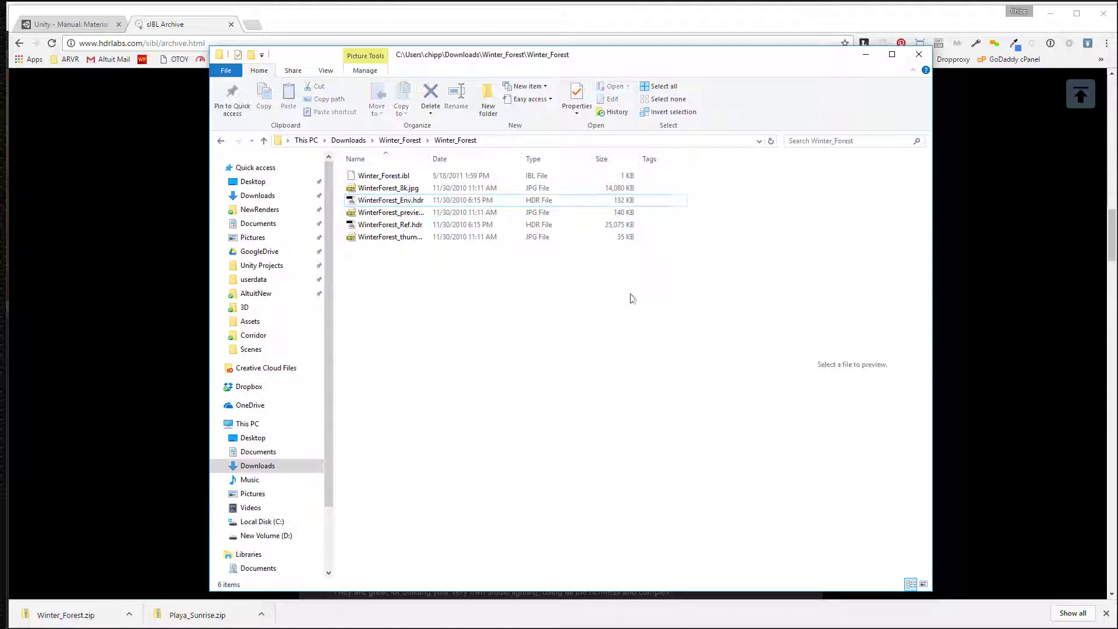
{"action": "left_click", "coordinate": [396, 226]}
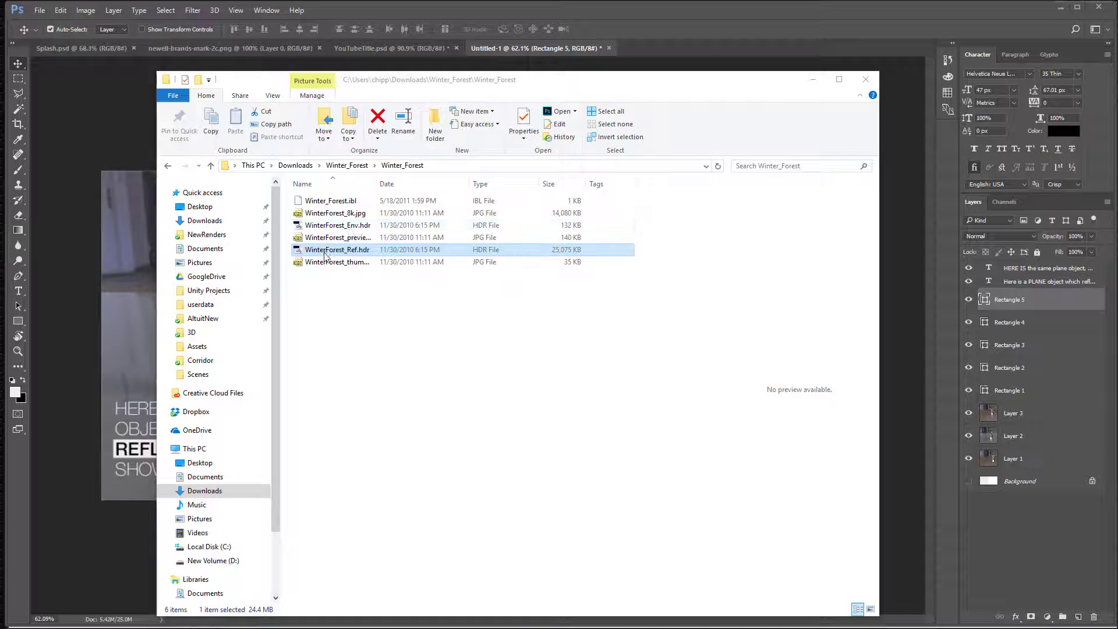
Step: Open WinterForest_Ref.hdr in Photoshop
{"action": "right_click", "coordinate": [322, 255]}
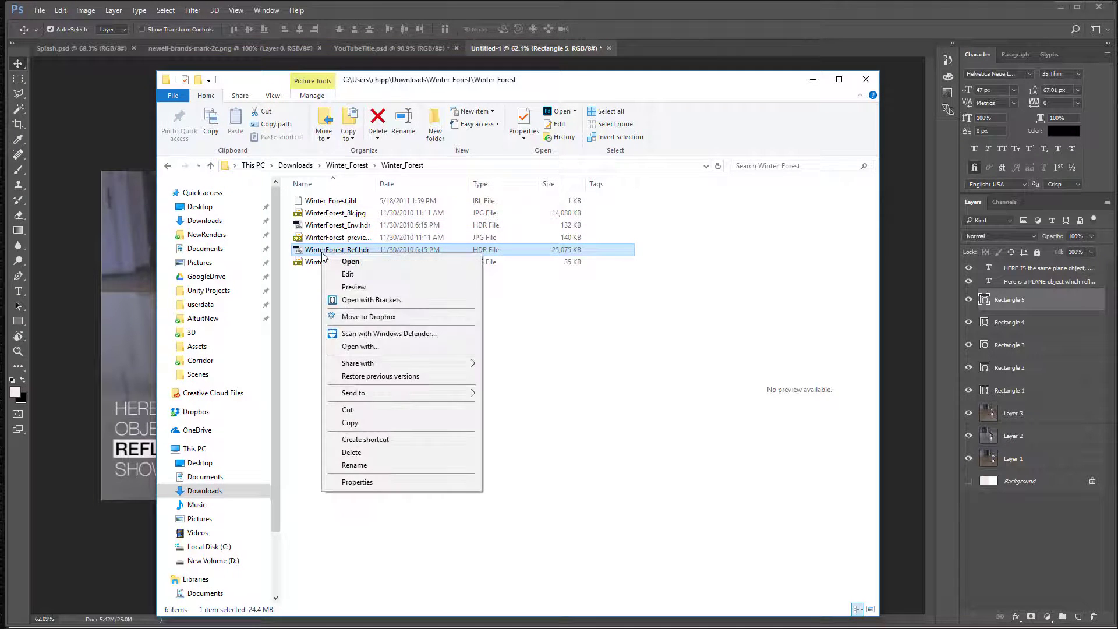
{"action": "left_click", "coordinate": [407, 348]}
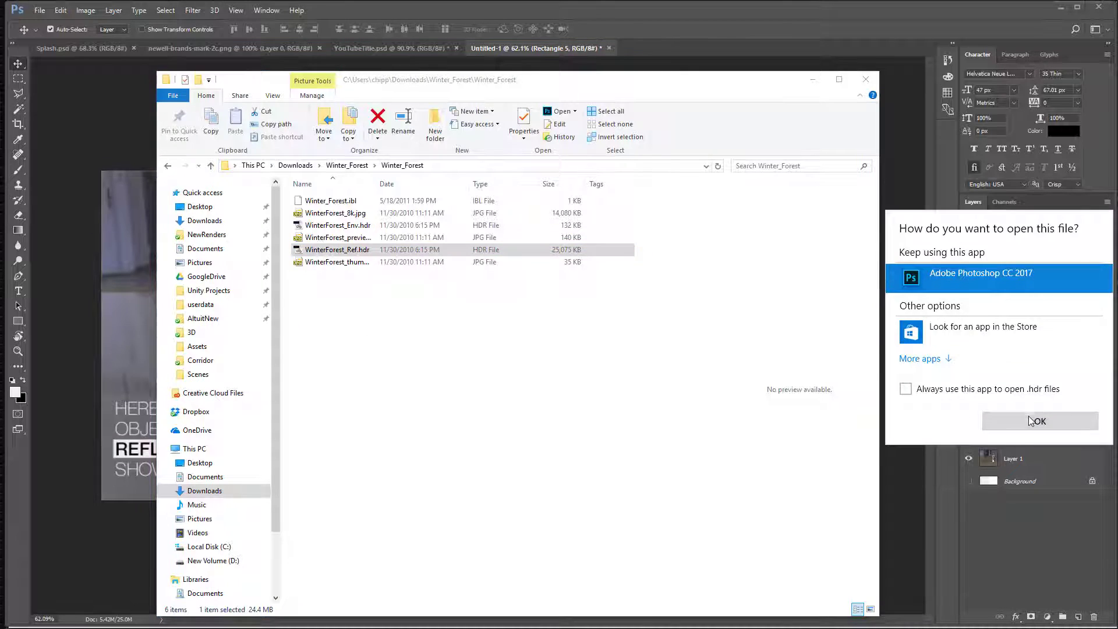
{"action": "left_click", "coordinate": [1031, 421]}
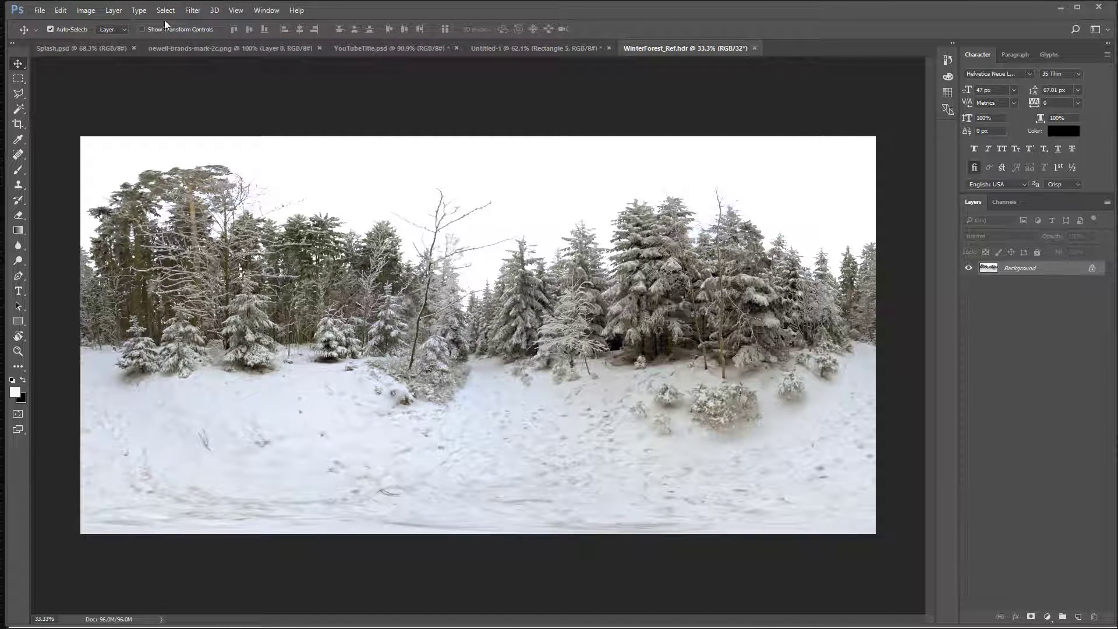
{"action": "left_click", "coordinate": [41, 11]}
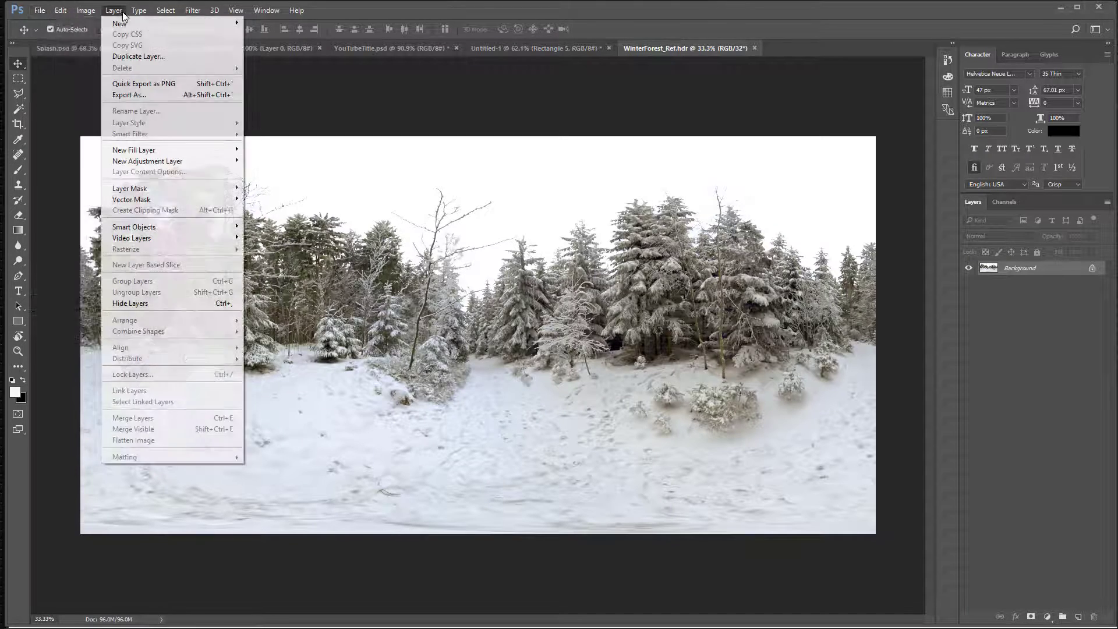
{"action": "mouse_move", "coordinate": [87, 13]}
{"action": "mouse_move", "coordinate": [146, 24]}
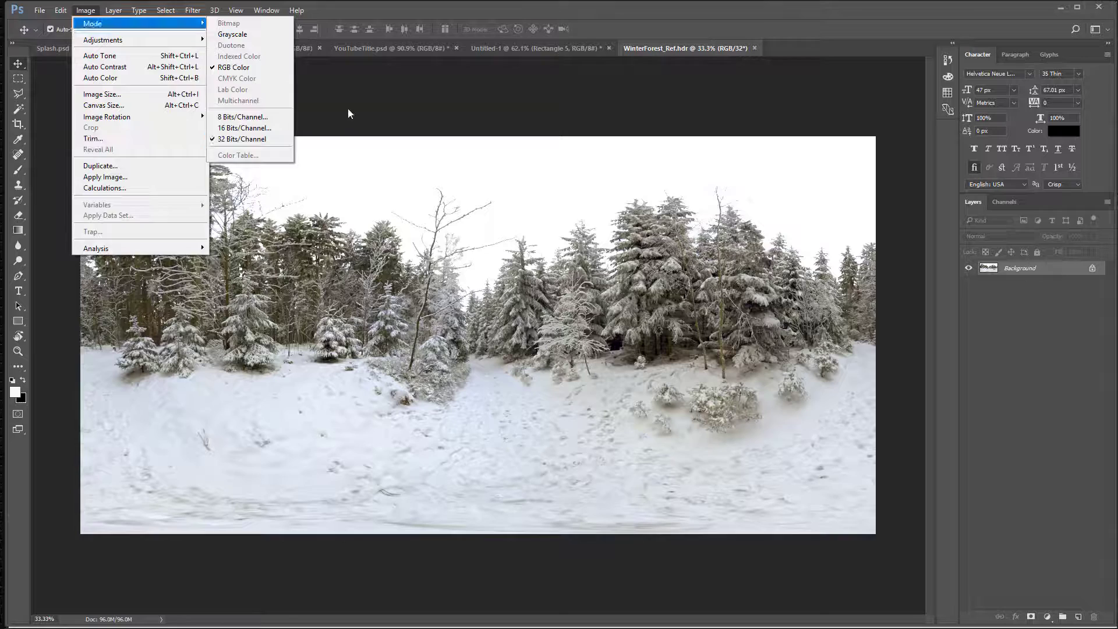
{"action": "left_click", "coordinate": [173, 55]}
Step: Resize the panorama to 50% width, giving 2048 × 1024 pixels
{"action": "left_click", "coordinate": [78, 10]}
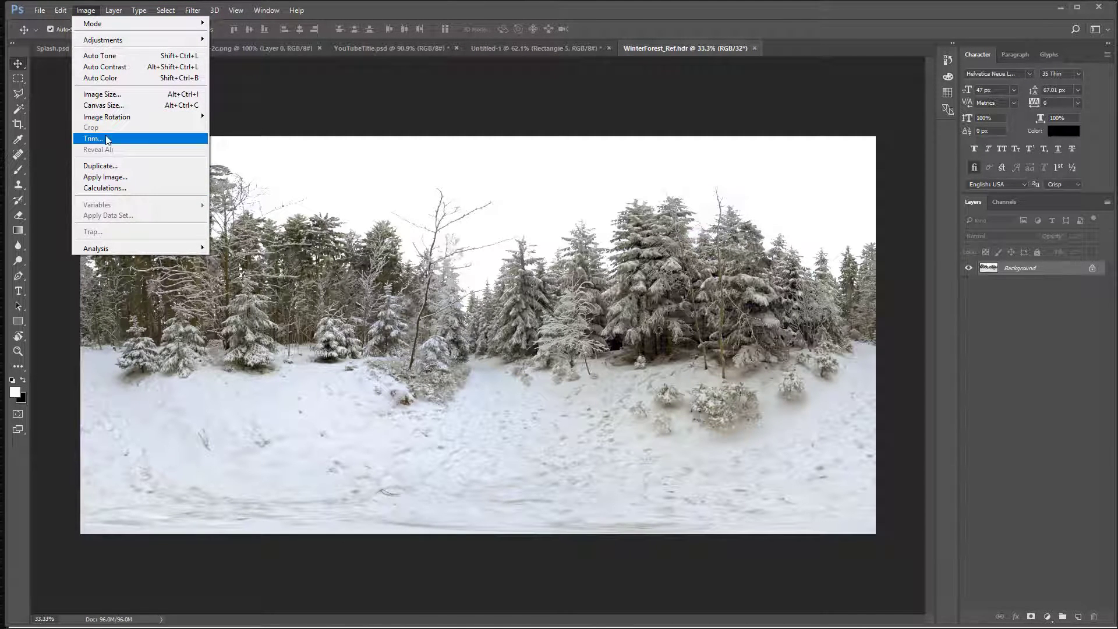
{"action": "left_click", "coordinate": [102, 93]}
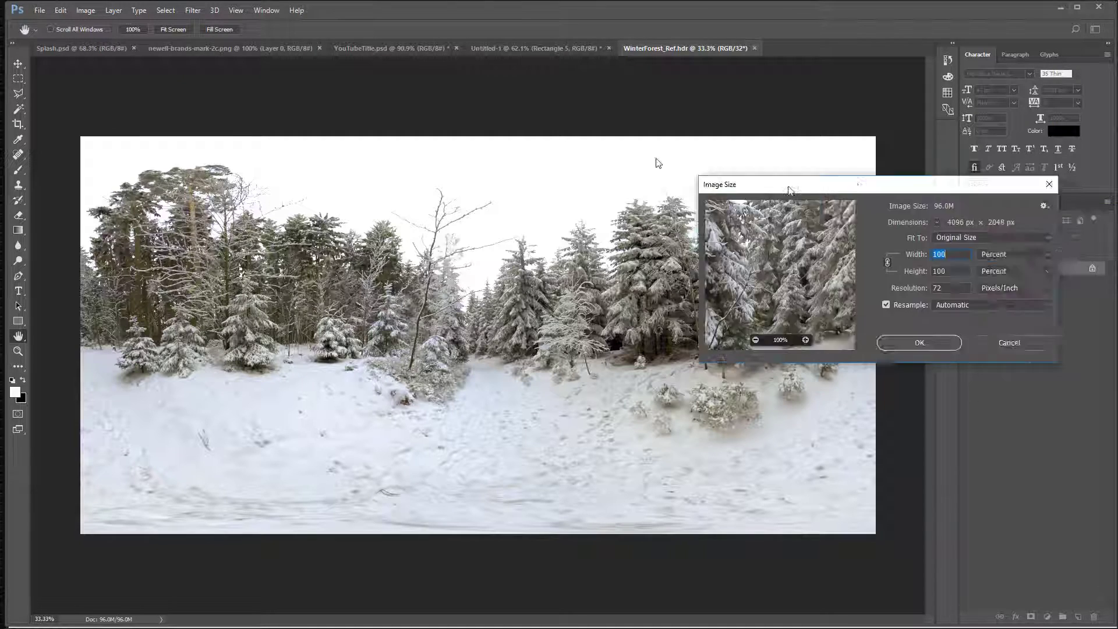
{"action": "type", "text": "50"}
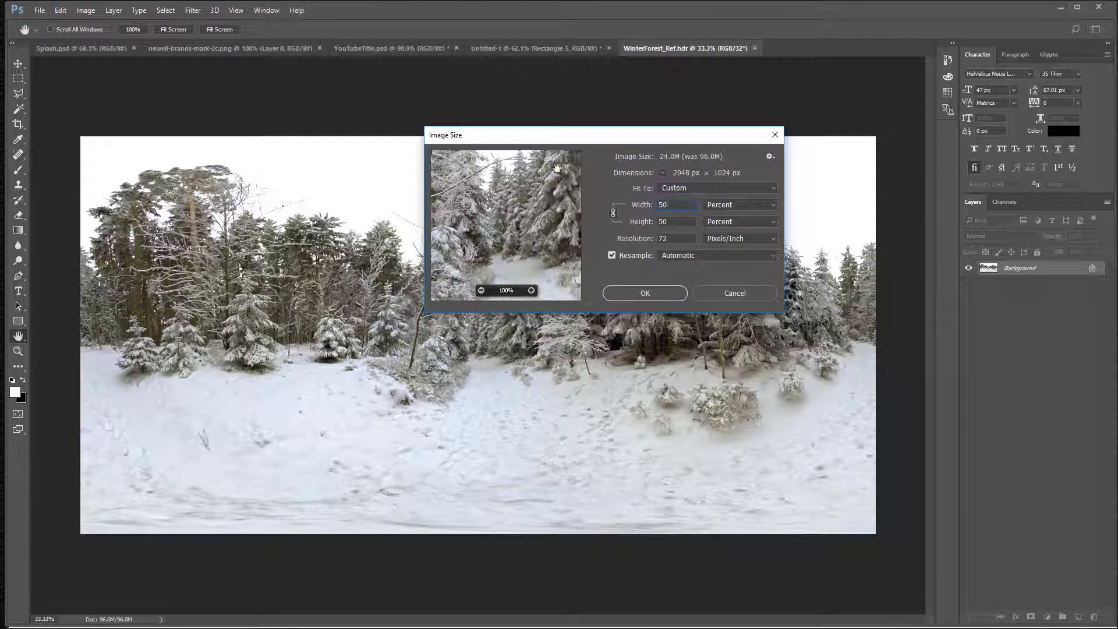
{"action": "left_click", "coordinate": [646, 293]}
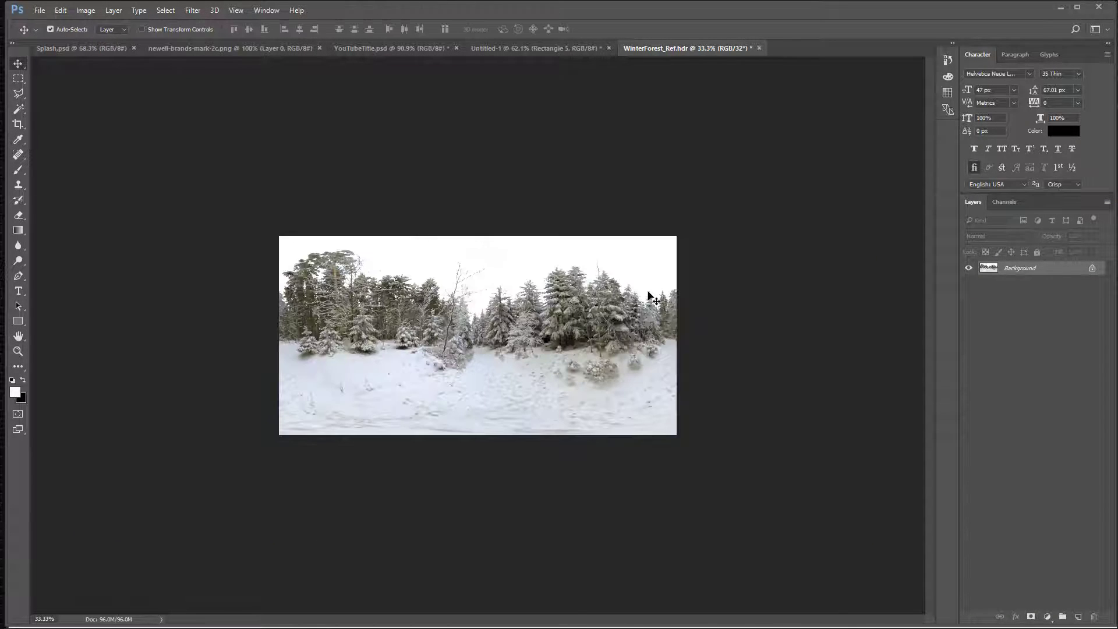
Step: Save the resized HDR over the original and return to the Winter_Forest folder
{"action": "left_click", "coordinate": [41, 12]}
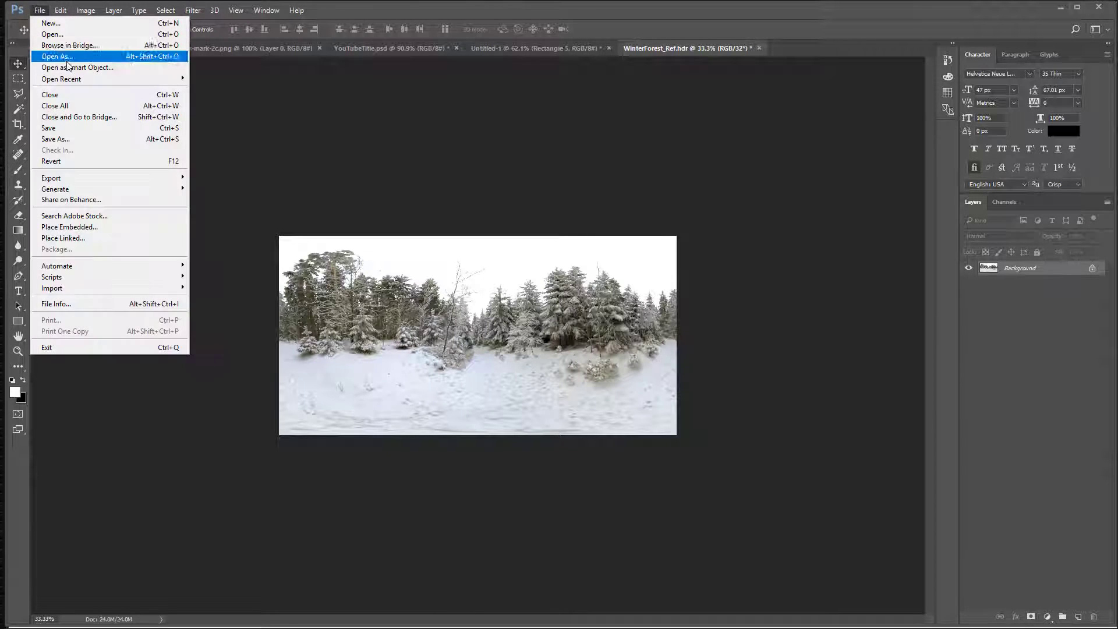
{"action": "left_click", "coordinate": [81, 127]}
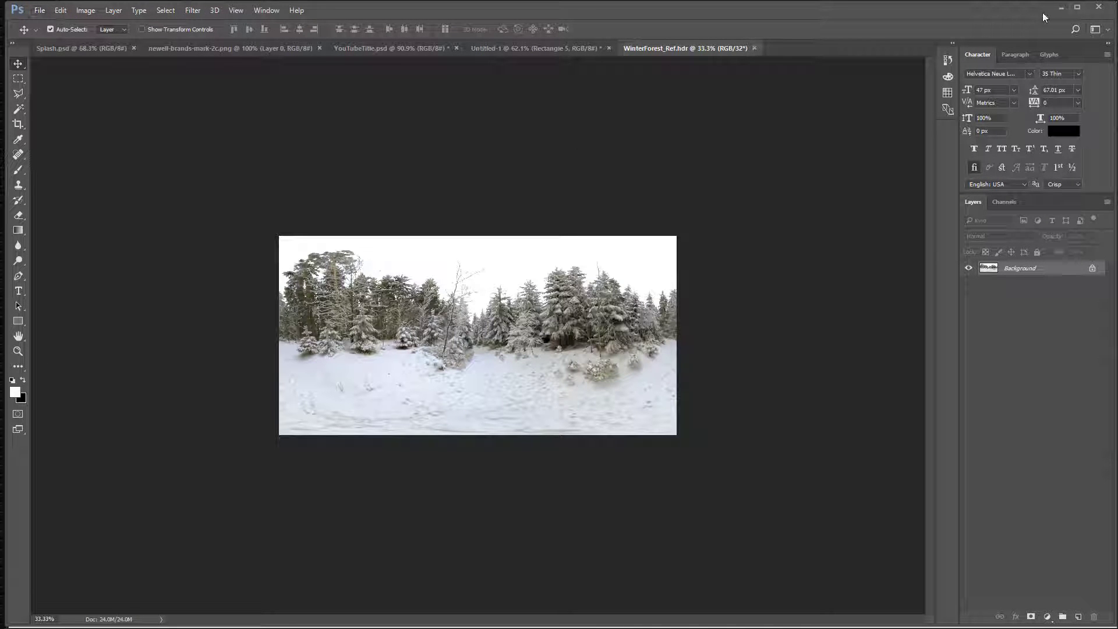
{"action": "left_click", "coordinate": [1060, 8]}
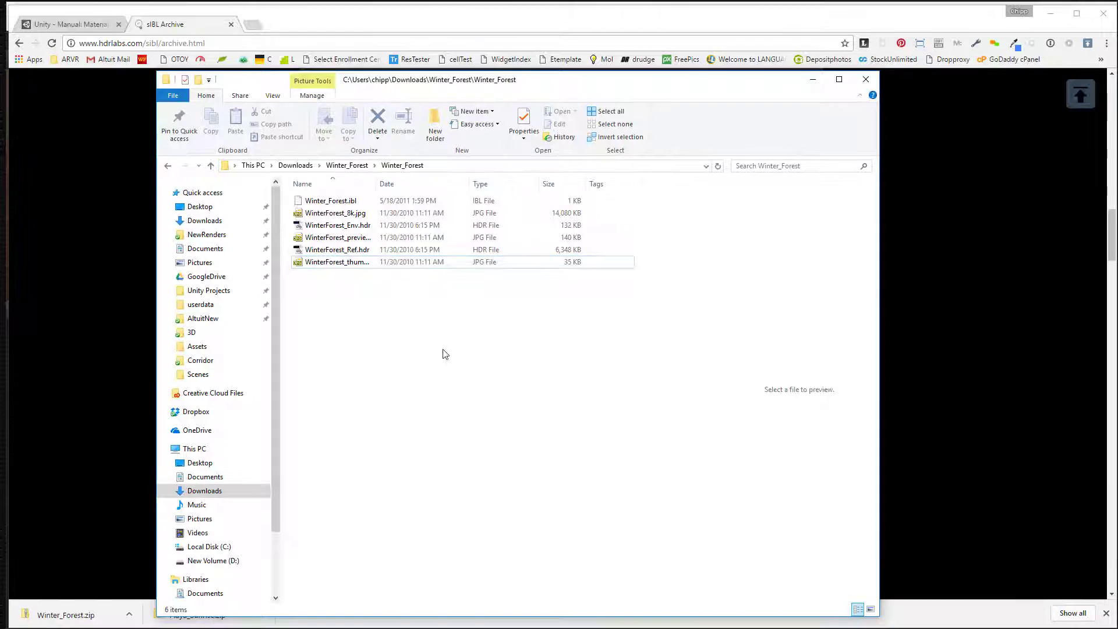
{"action": "left_click", "coordinate": [572, 217]}
{"action": "left_click", "coordinate": [540, 383]}
Step: Copy WinterForest_8k.jpg and WinterForest_Env.hdr
{"action": "left_click", "coordinate": [571, 213]}
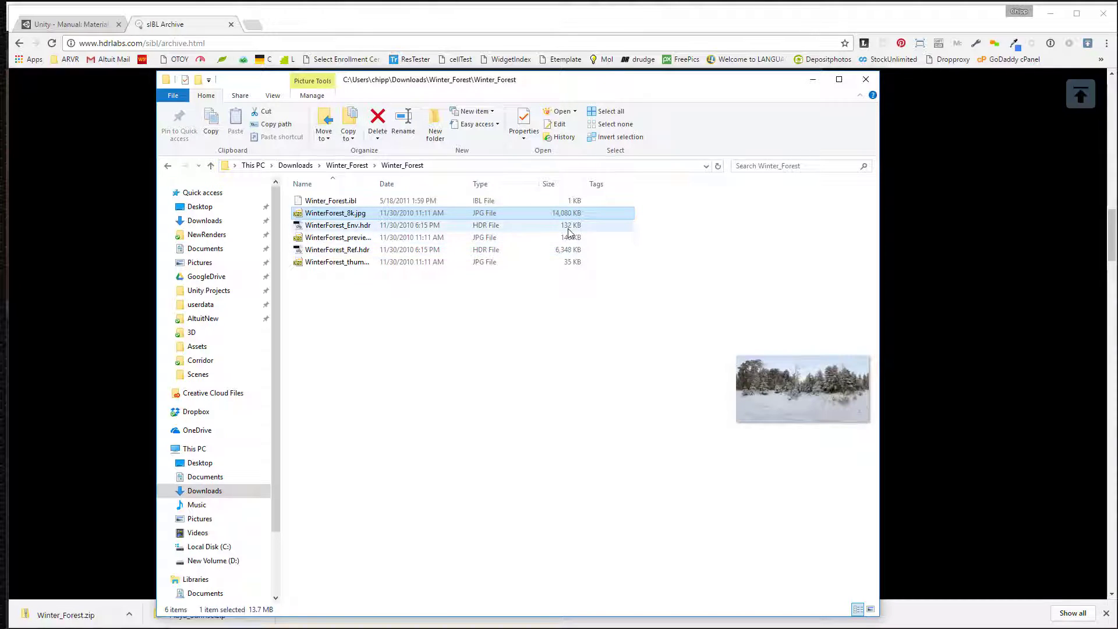
{"action": "left_click", "coordinate": [569, 228], "text": "ctrl"}
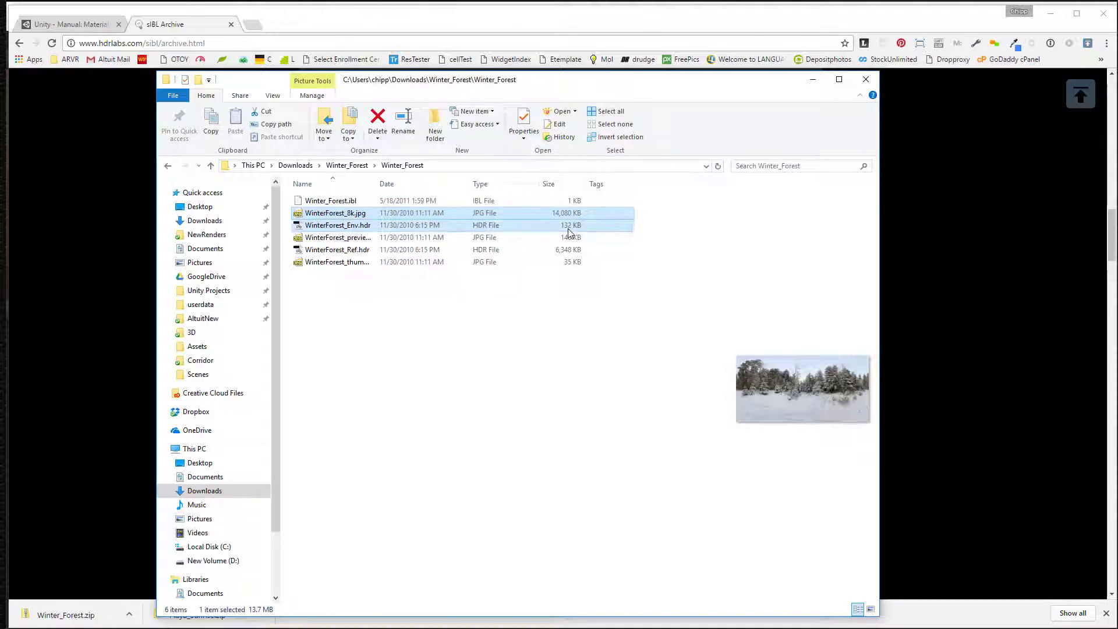
{"action": "key", "text": "ctrl+c"}
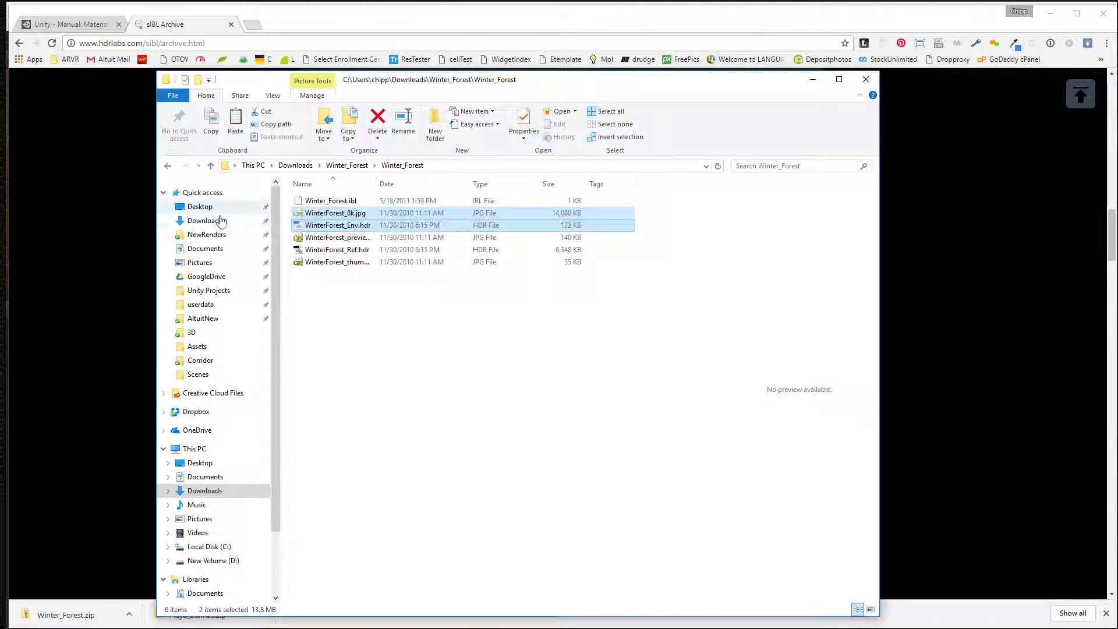
Step: Paste both files into Unity Projects\IBL\Assets\Textures
{"action": "left_click", "coordinate": [206, 293]}
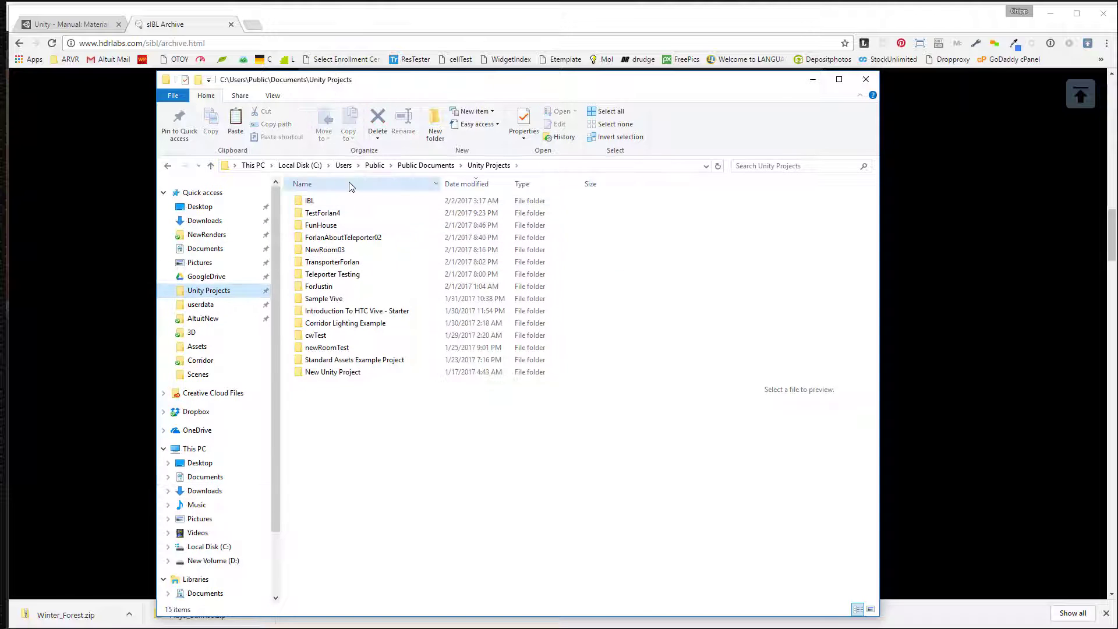
{"action": "double_click", "coordinate": [354, 200]}
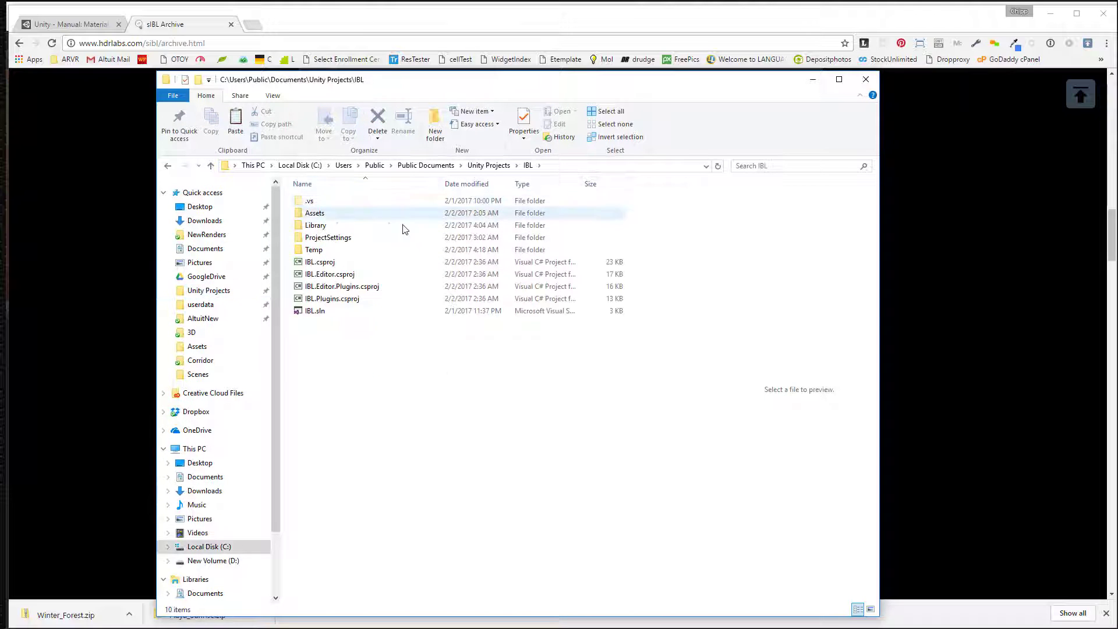
{"action": "double_click", "coordinate": [315, 213]}
{"action": "double_click", "coordinate": [317, 322]}
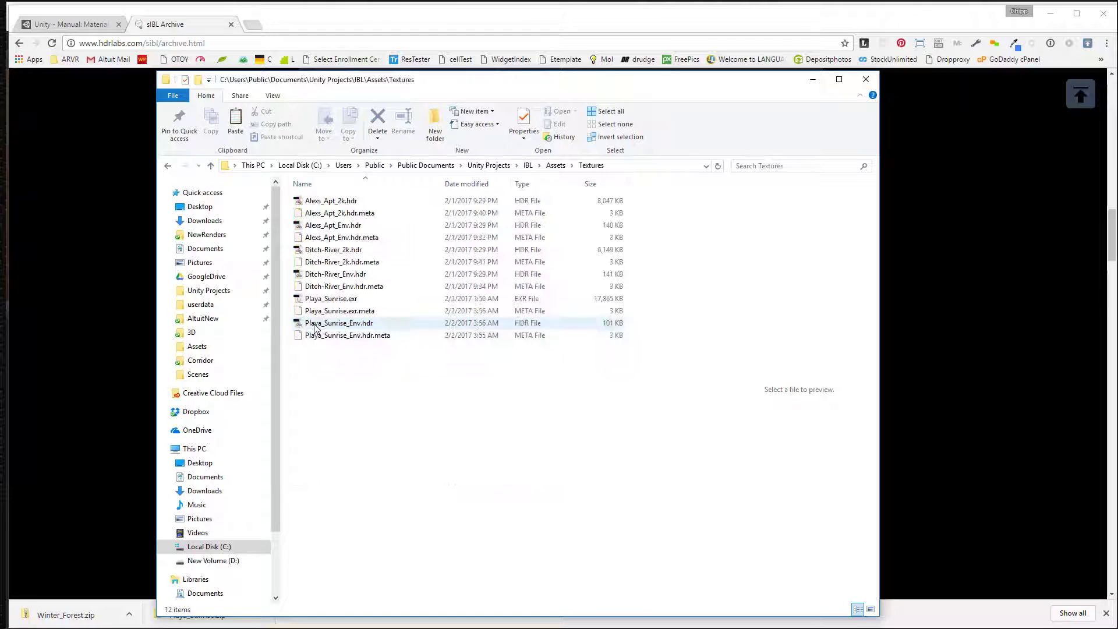
{"action": "key", "text": "ctrl+v"}
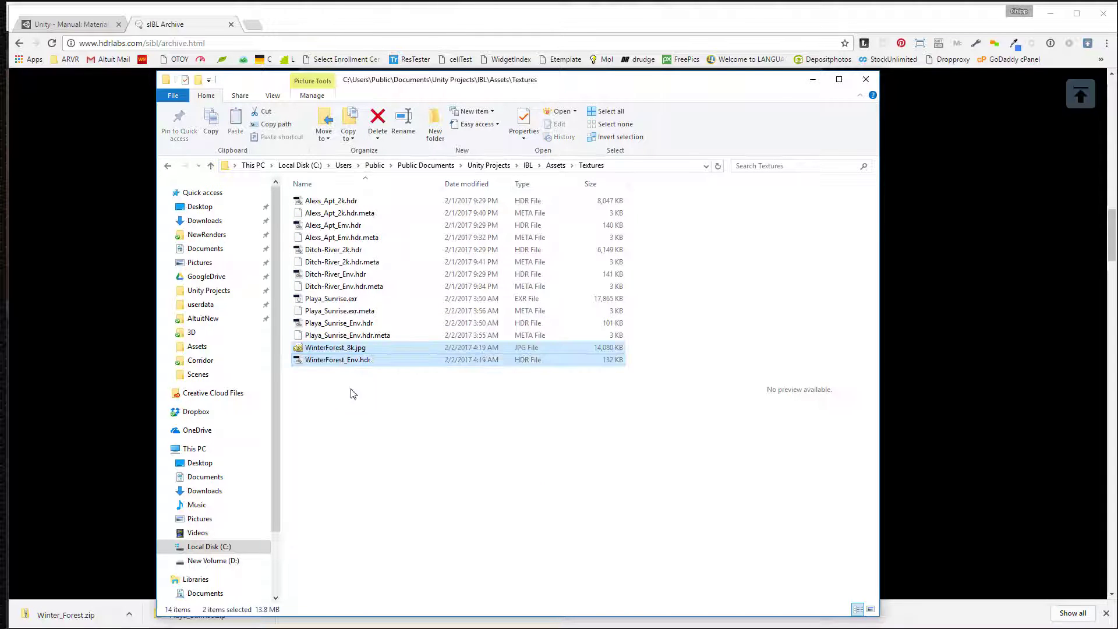
{"action": "left_click", "coordinate": [352, 393]}
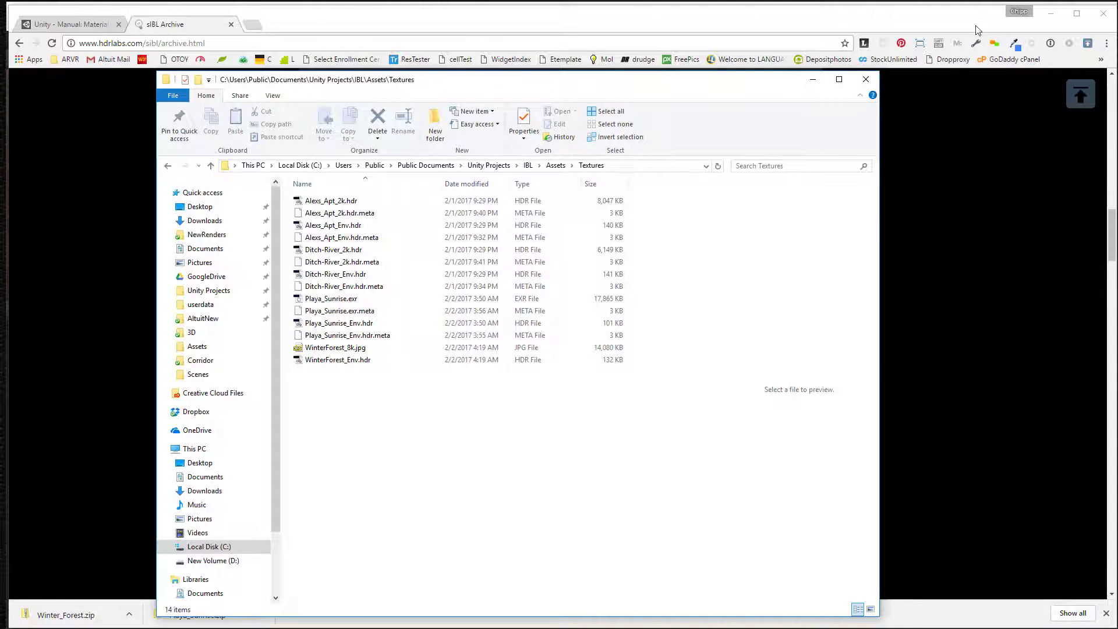
Step: Set the WinterForest_8k texture's shape to Cube and apply it
{"action": "key", "text": "alt+Tab"}
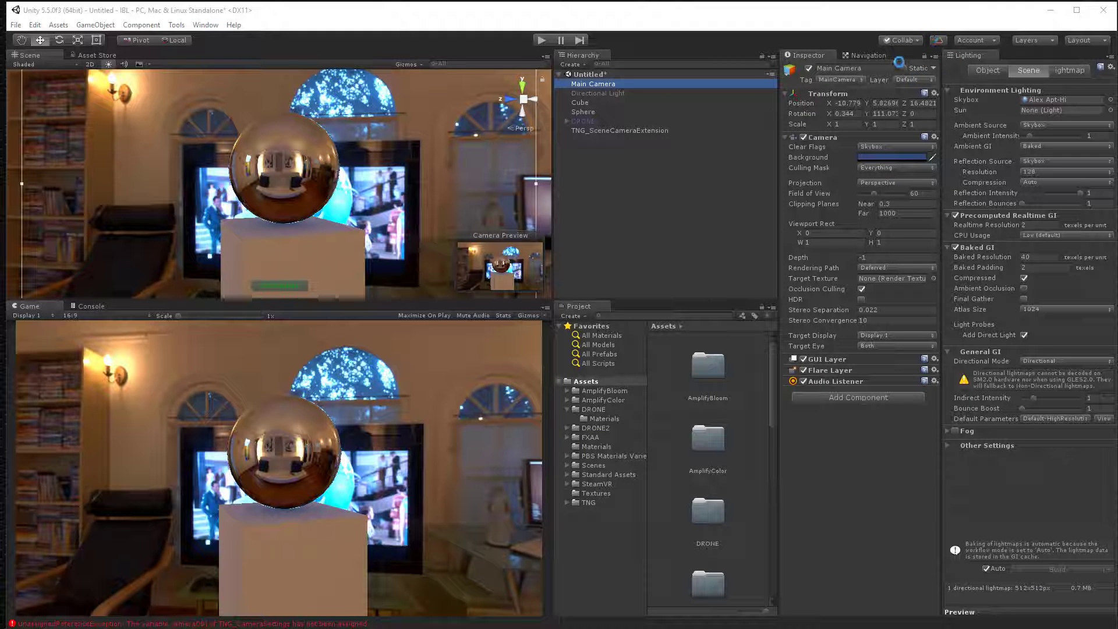
{"action": "left_click", "coordinate": [571, 494]}
{"action": "scroll", "coordinate": [715, 460], "scroll_direction": "down", "scroll_amount": 1}
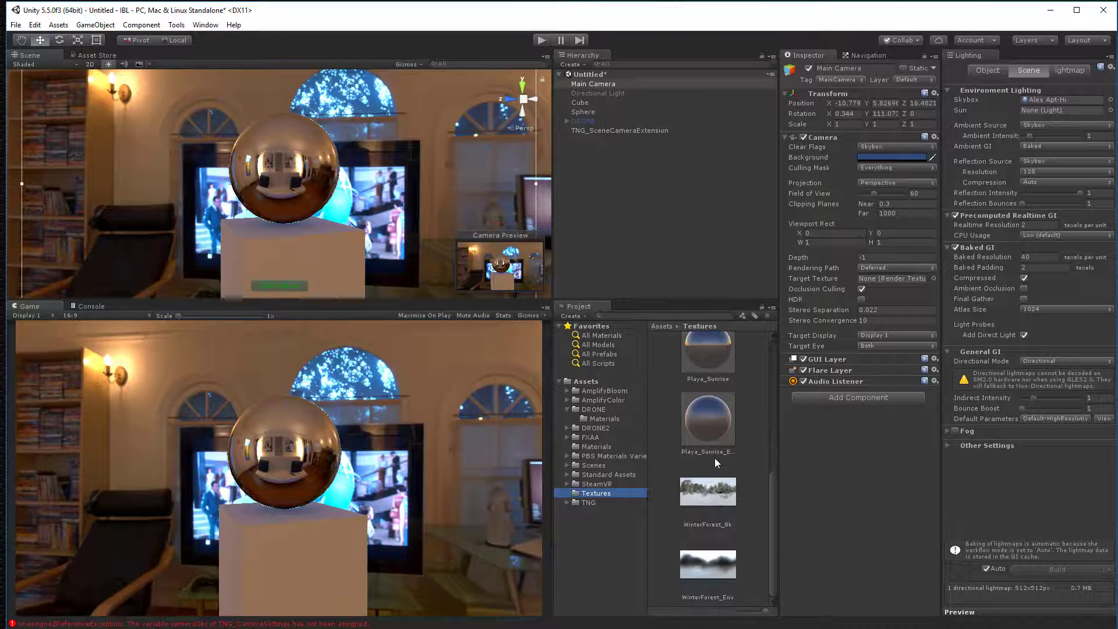
{"action": "left_click", "coordinate": [714, 495]}
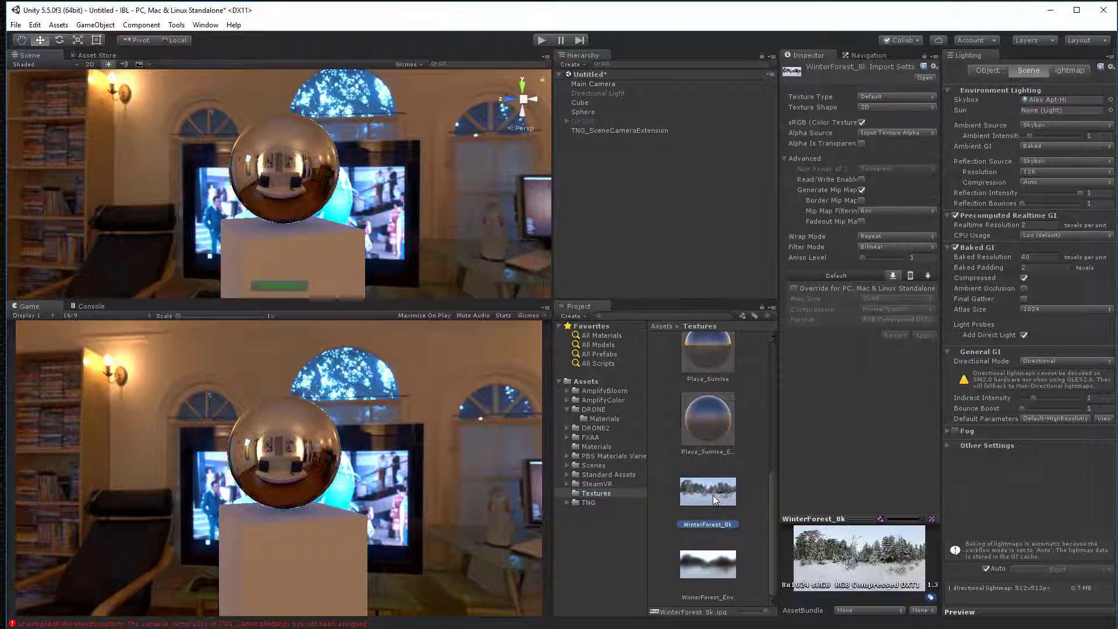
{"action": "left_click", "coordinate": [872, 106]}
{"action": "left_click", "coordinate": [880, 130]}
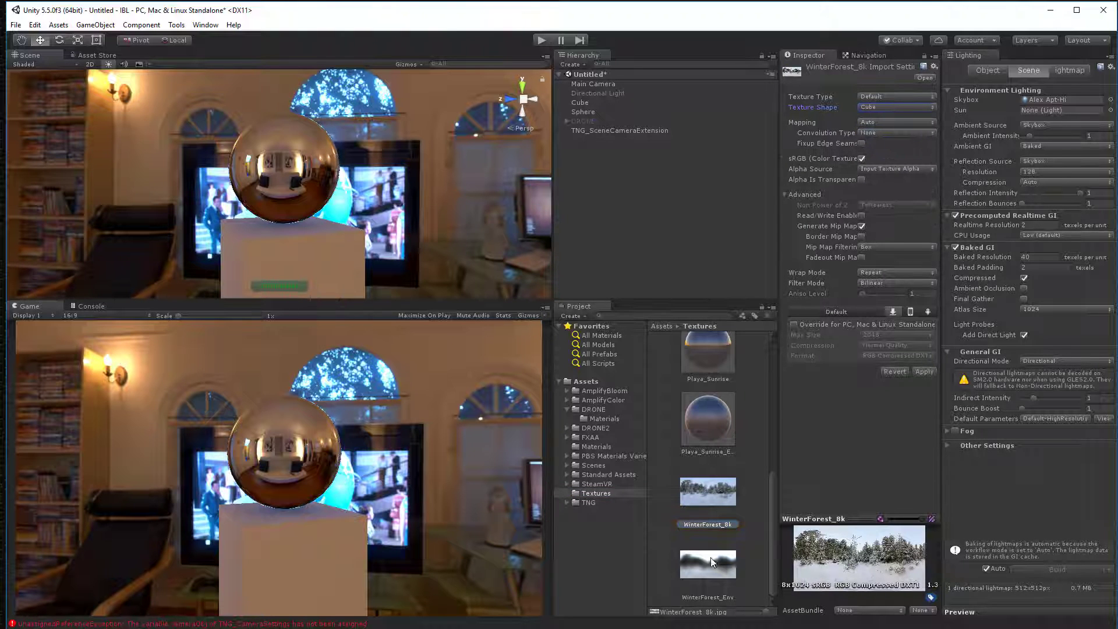
{"action": "left_click", "coordinate": [923, 372]}
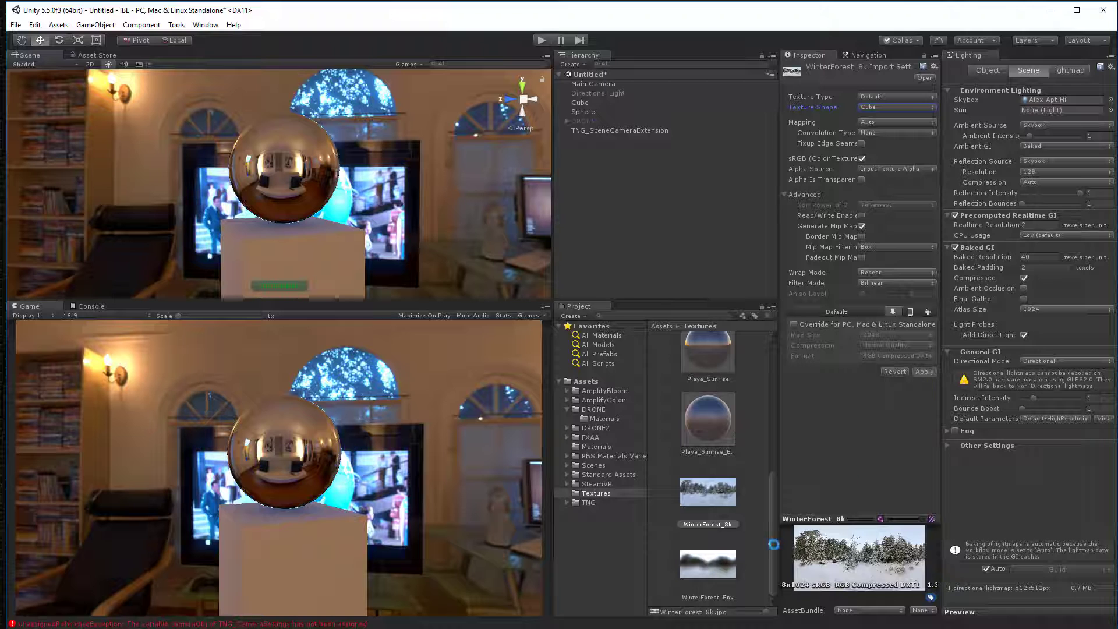
Step: Set the WinterForest_Env texture's shape to Cube and apply it
{"action": "left_click", "coordinate": [735, 561]}
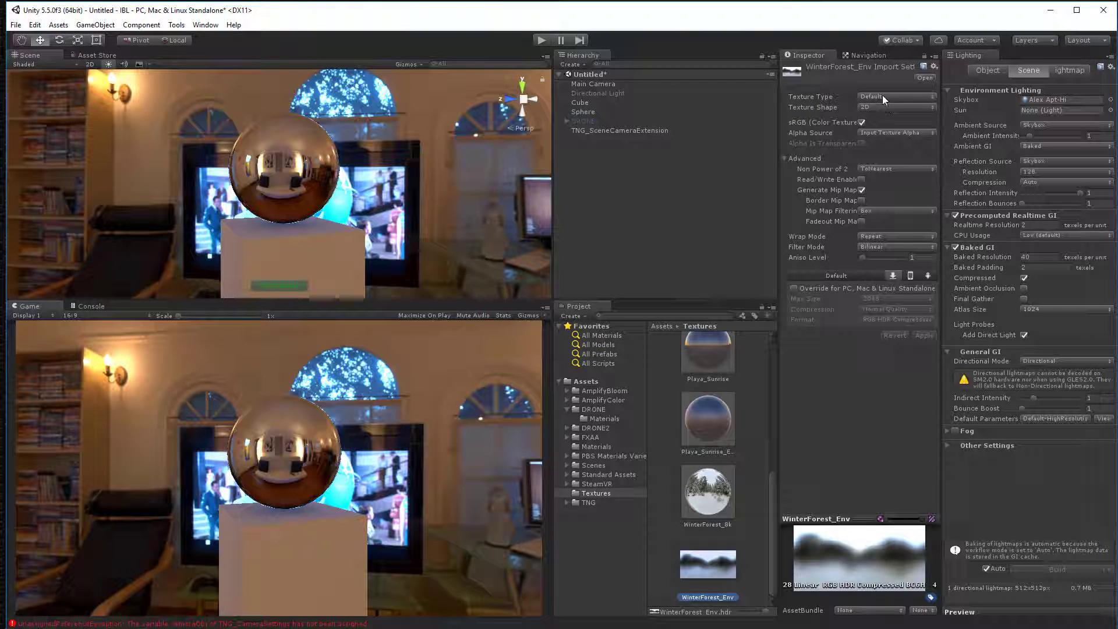
{"action": "left_click", "coordinate": [875, 108]}
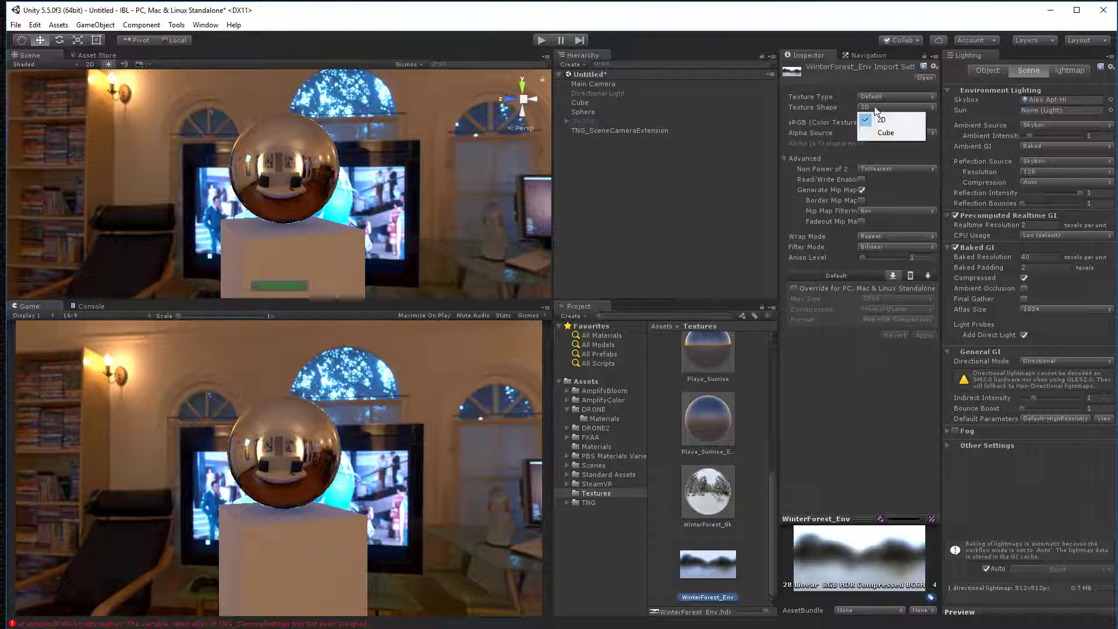
{"action": "left_click", "coordinate": [886, 133]}
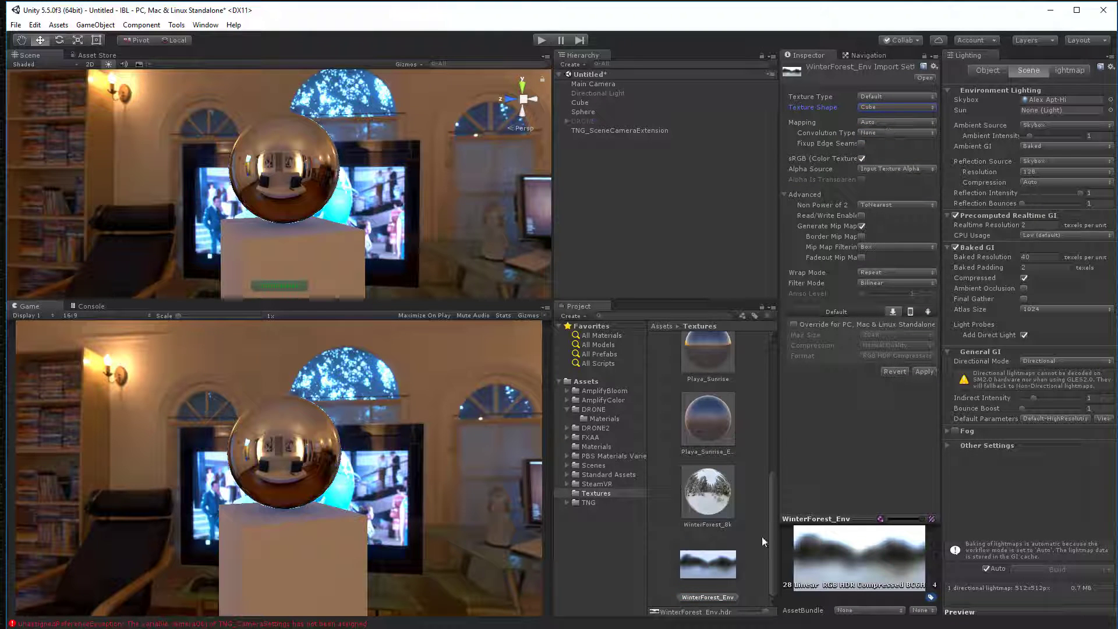
{"action": "left_click", "coordinate": [922, 371]}
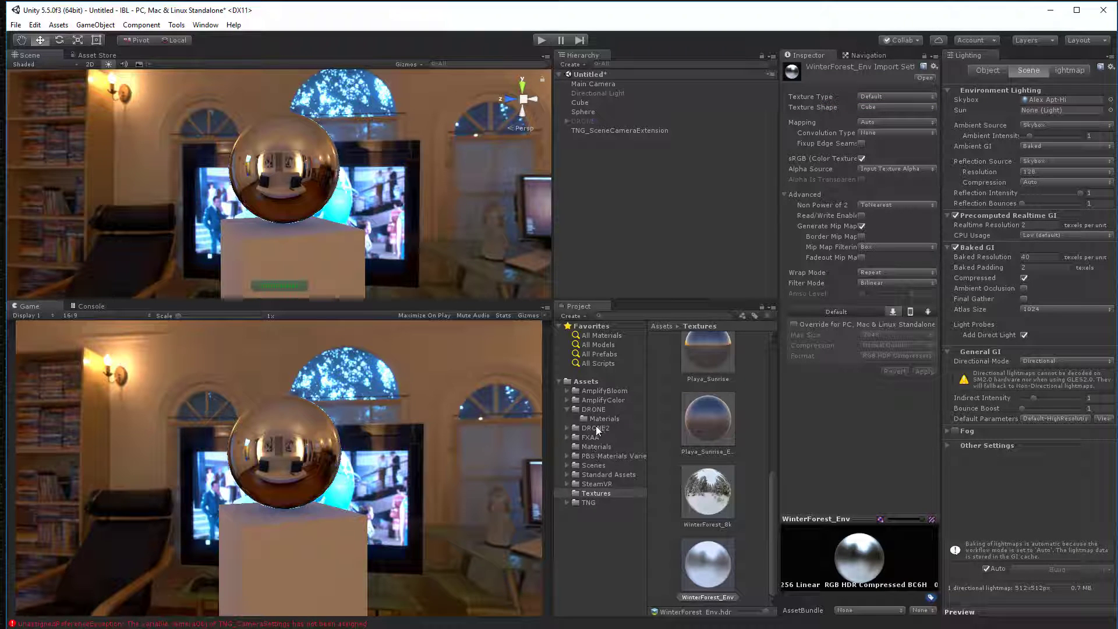
Step: Create a new material named Winter-LO in the Materials folder
{"action": "left_click", "coordinate": [596, 447]}
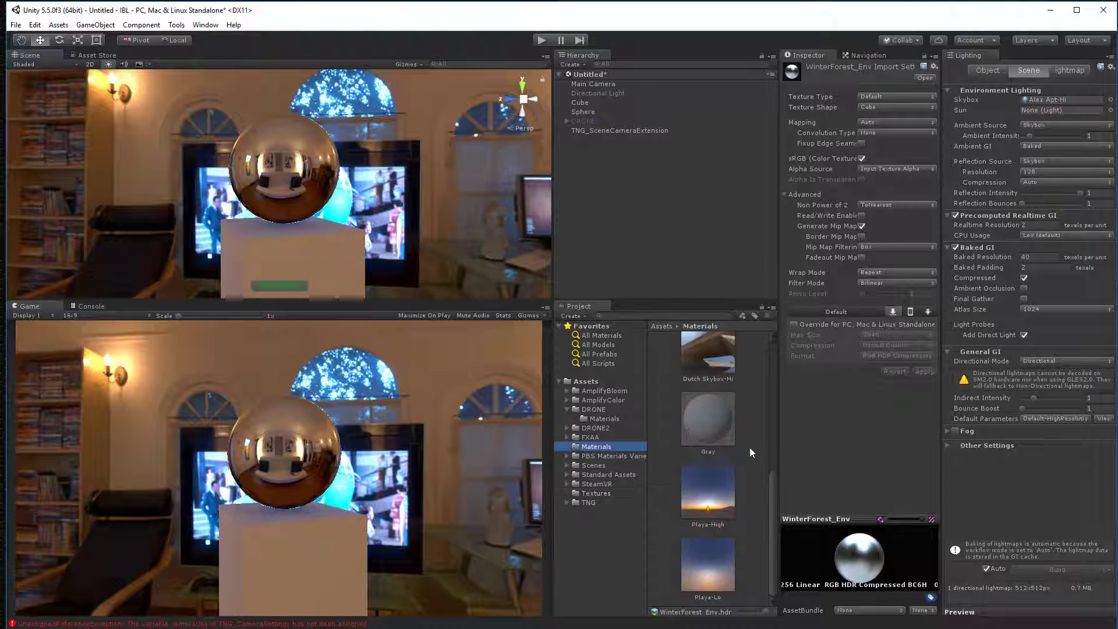
{"action": "right_click", "coordinate": [750, 544]}
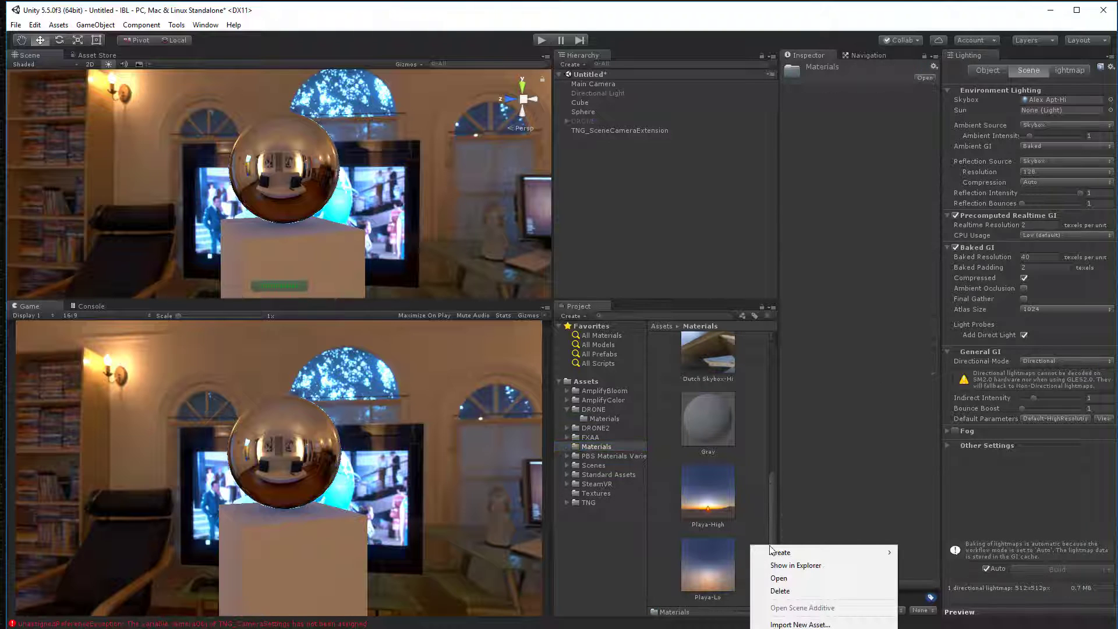
{"action": "mouse_move", "coordinate": [775, 551]}
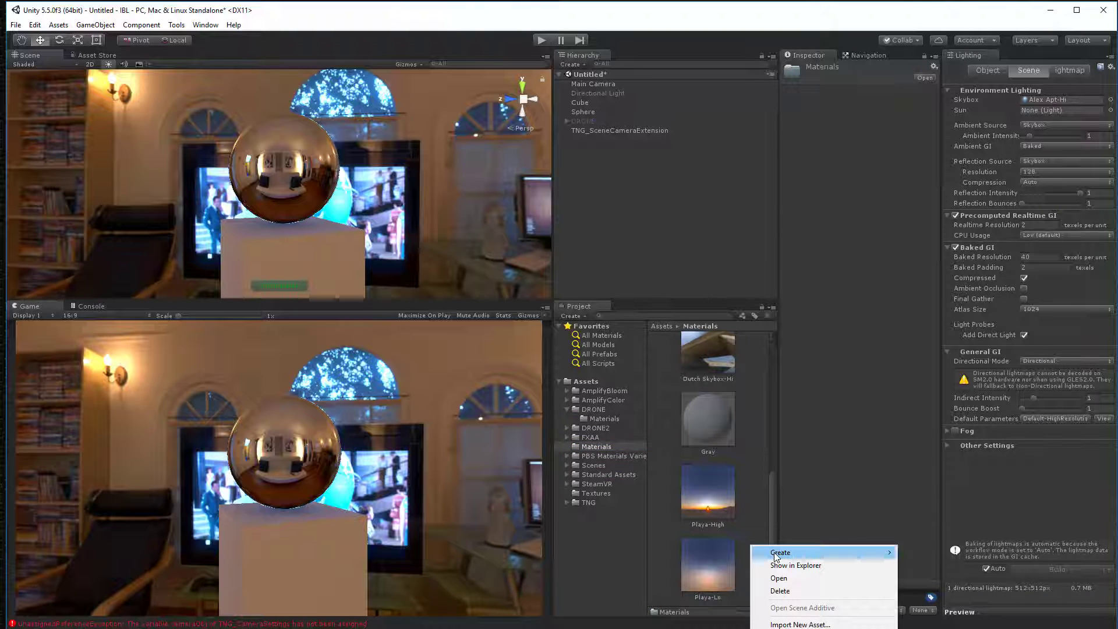
{"action": "left_click", "coordinate": [930, 366]}
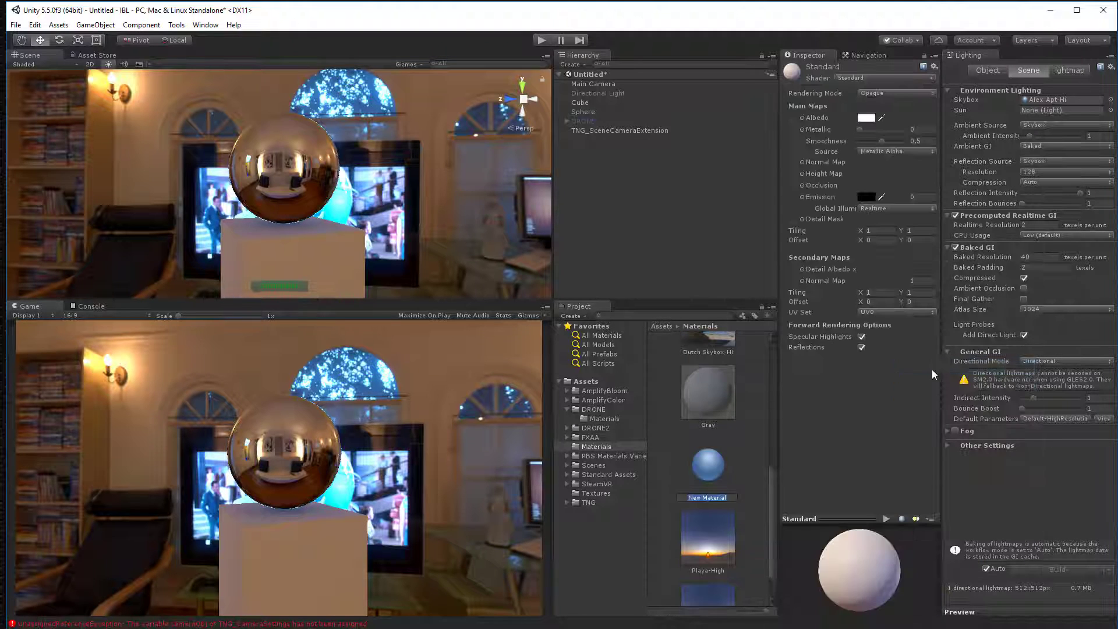
{"action": "type", "text": "Winter"}
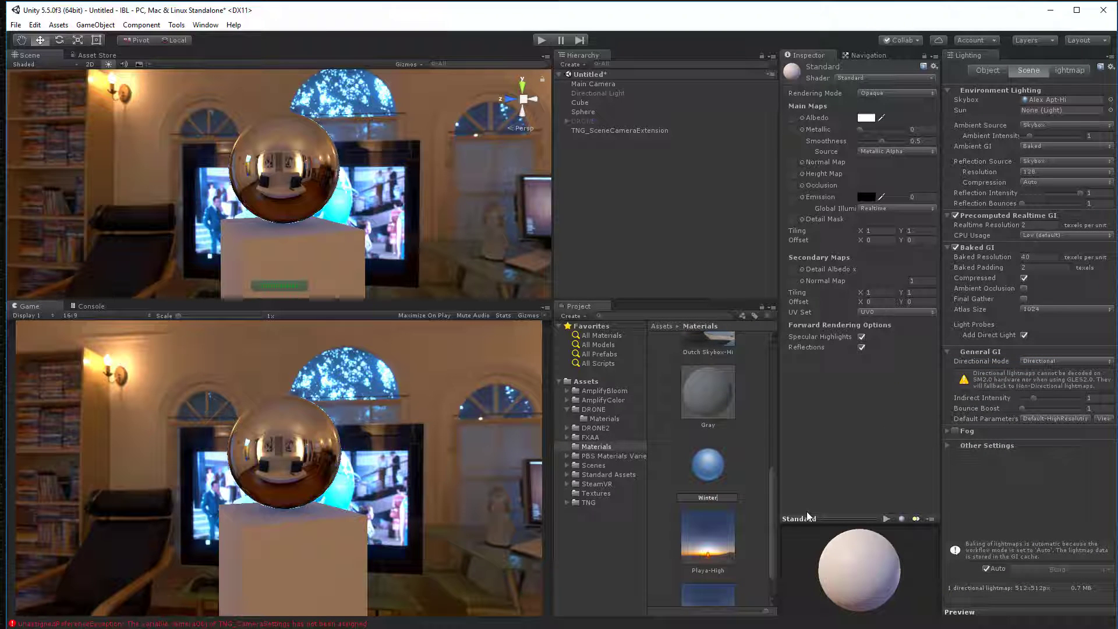
{"action": "type", "text": "-LO"}
{"action": "key", "text": "Return"}
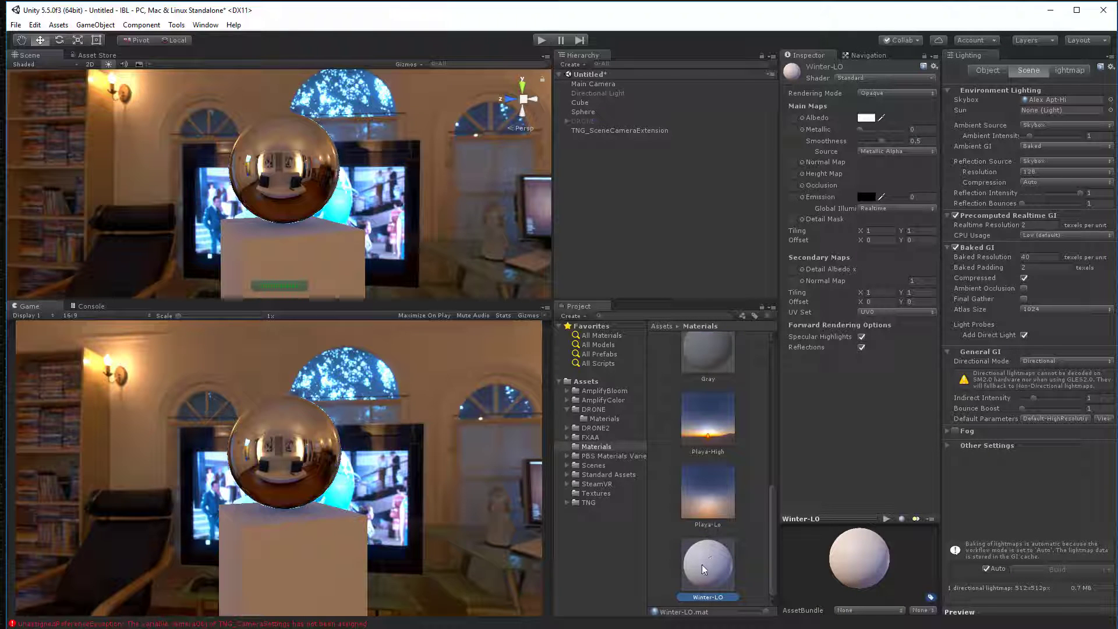
Step: Give Winter-LO the Skybox/Cubemap shader with WinterForest_Env as its cubemap
{"action": "left_click", "coordinate": [859, 78]}
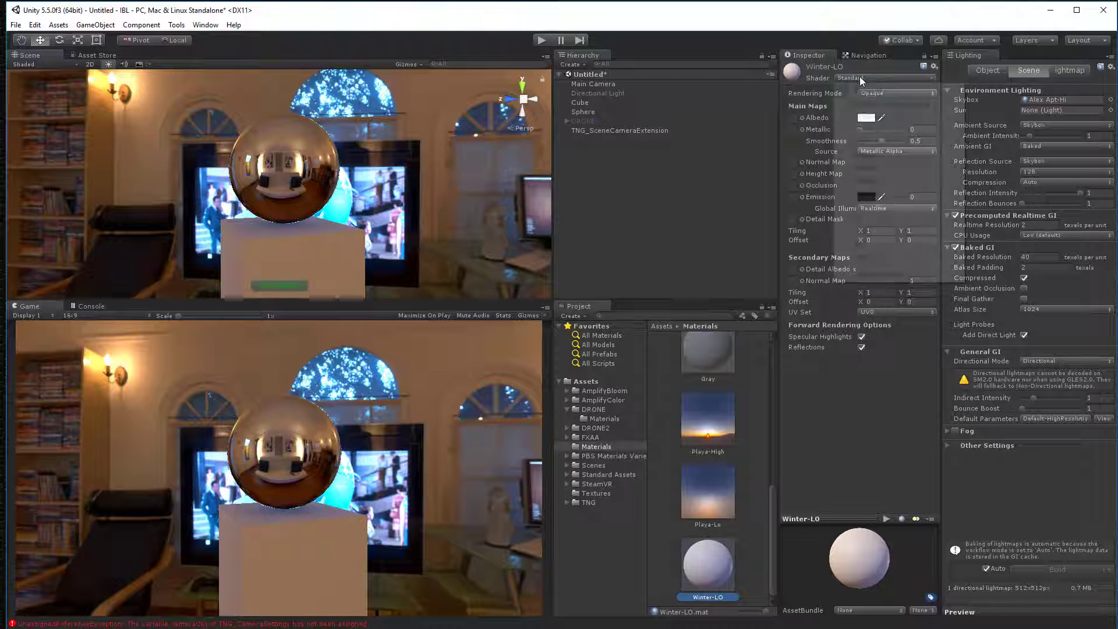
{"action": "mouse_move", "coordinate": [867, 193]}
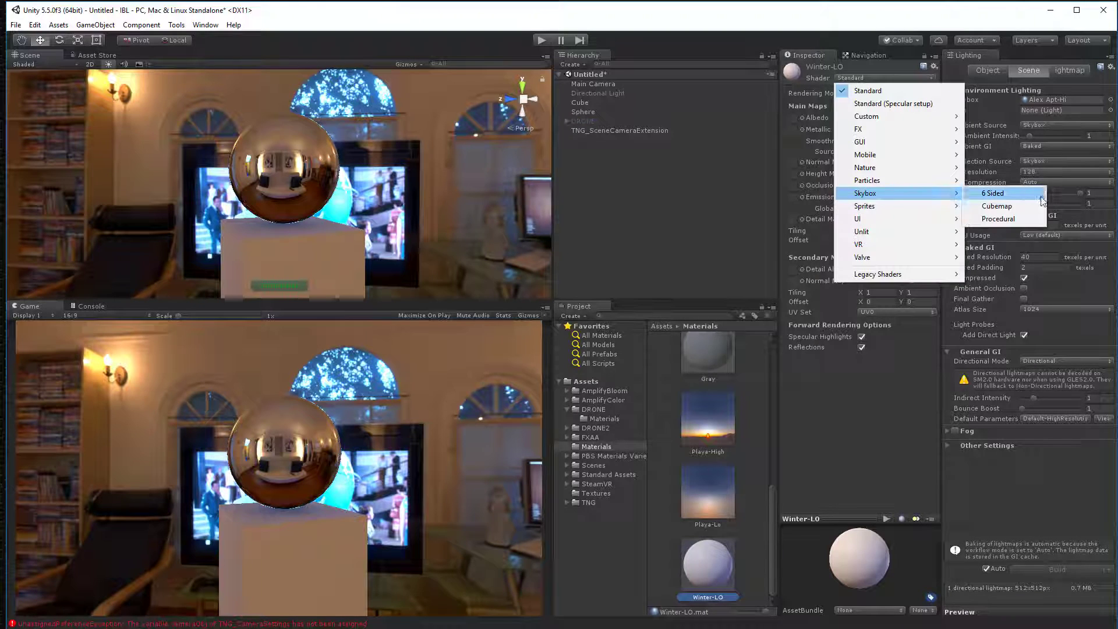
{"action": "left_click", "coordinate": [1033, 205]}
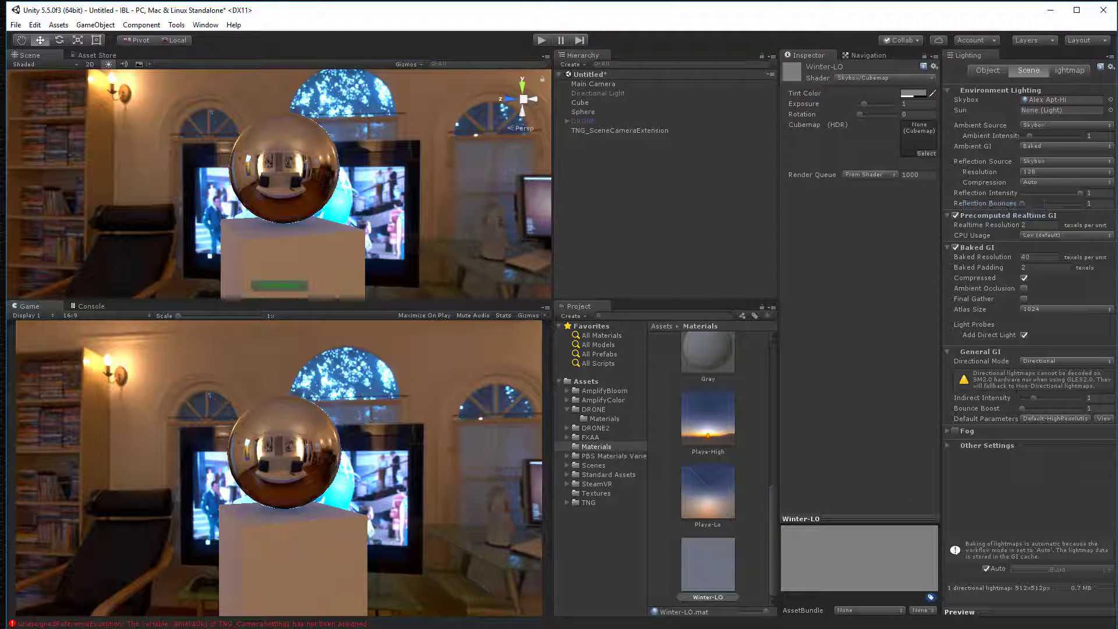
{"action": "left_click", "coordinate": [594, 494]}
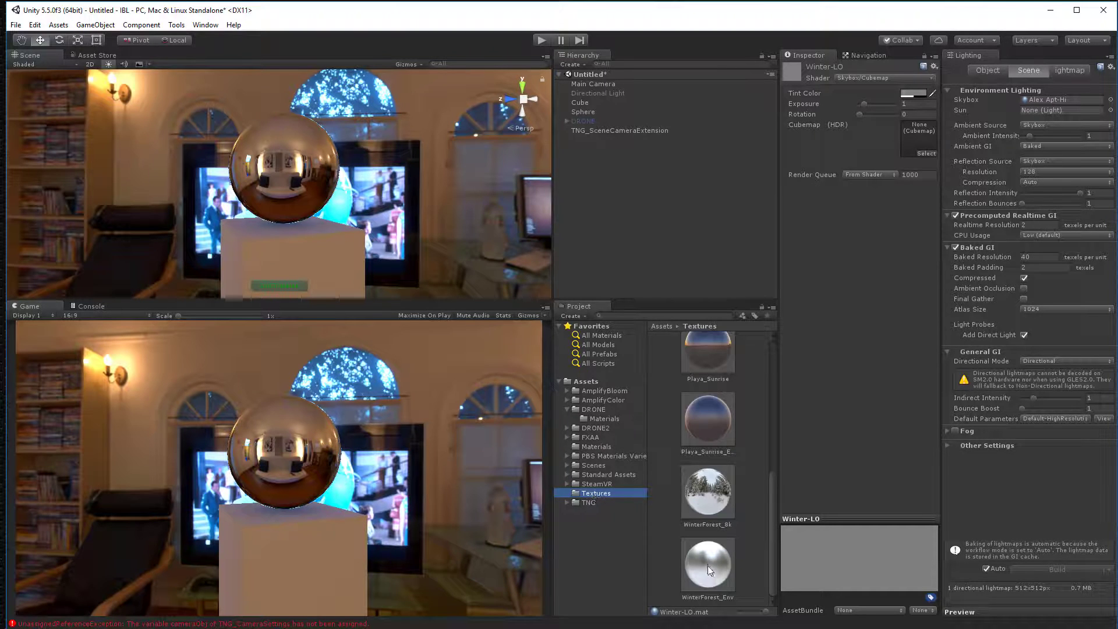
{"action": "left_click_drag", "start_coordinate": [709, 570], "coordinate": [921, 141]}
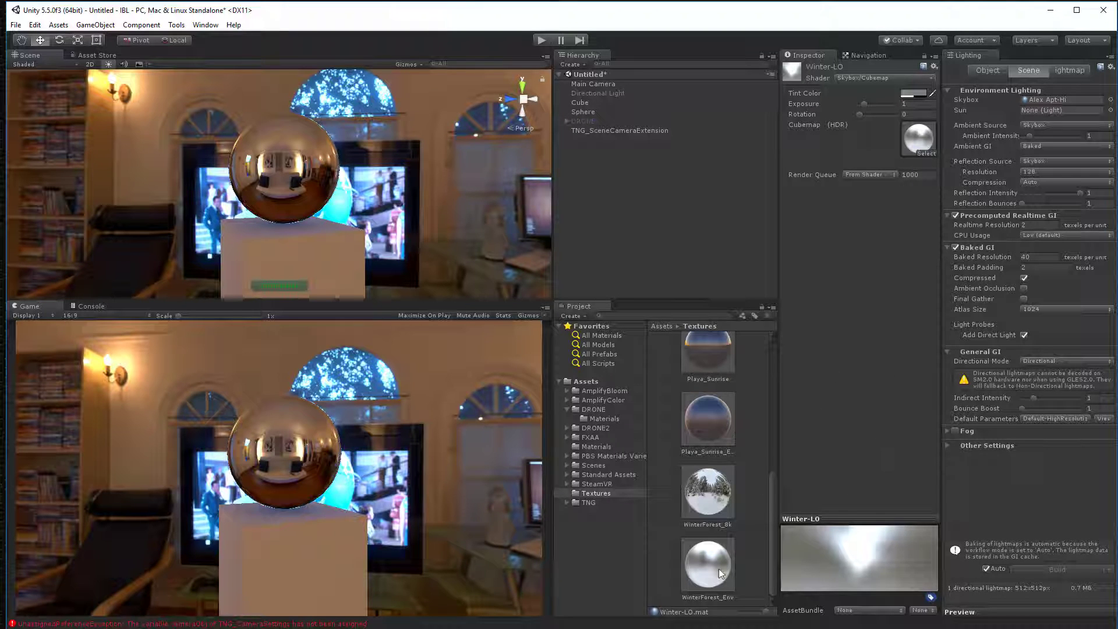
Step: Duplicate the Winter-LO material and name the copy Winter-HI
{"action": "left_click", "coordinate": [594, 447]}
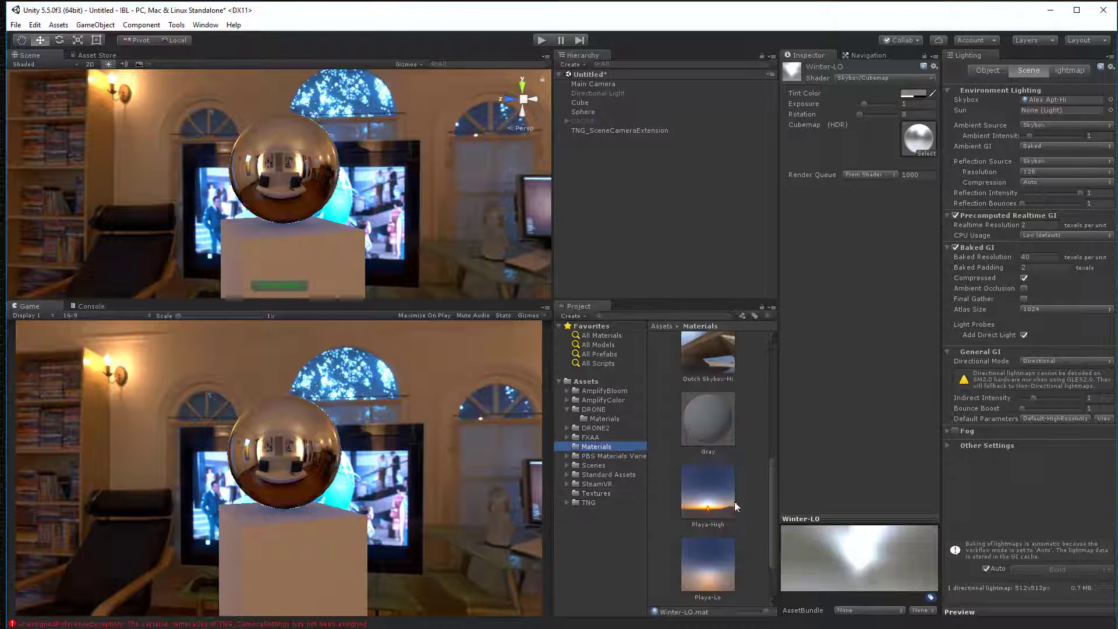
{"action": "scroll", "coordinate": [735, 502], "scroll_direction": "down", "scroll_amount": 2}
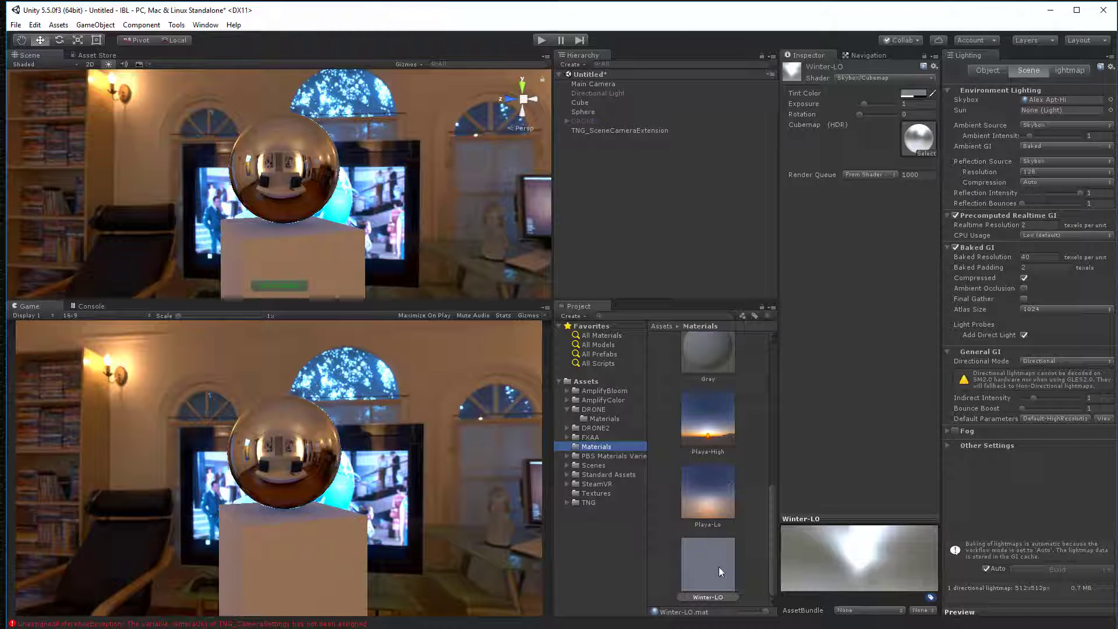
{"action": "left_click", "coordinate": [729, 560]}
{"action": "left_click", "coordinate": [725, 558]}
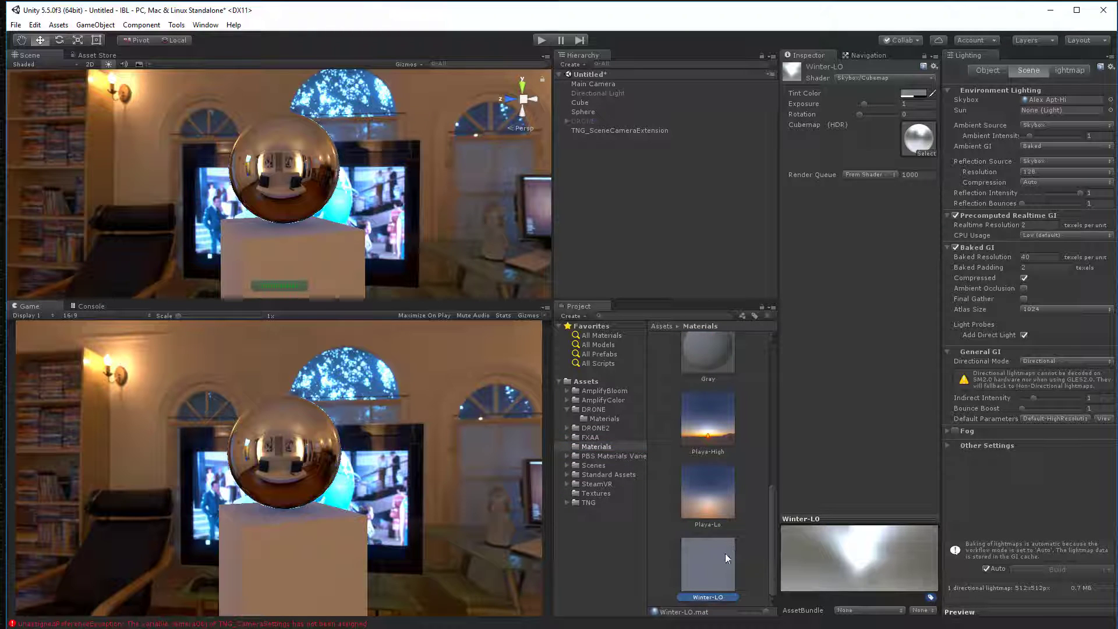
{"action": "key", "text": "ctrl+d"}
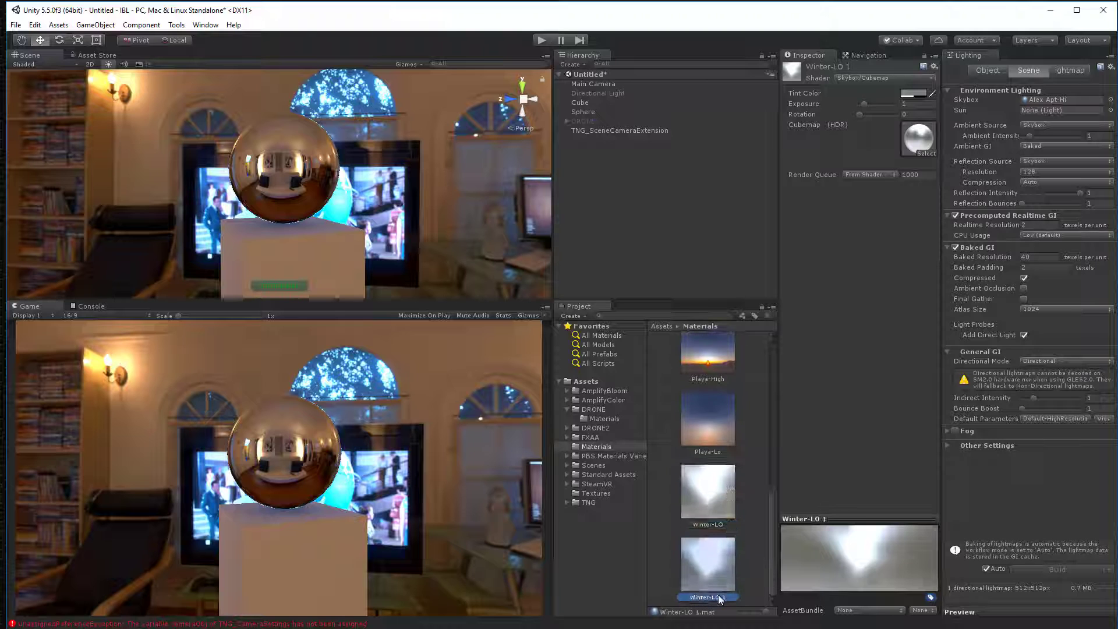
{"action": "type", "text": "Winter-HI"}
{"action": "key", "text": "Return"}
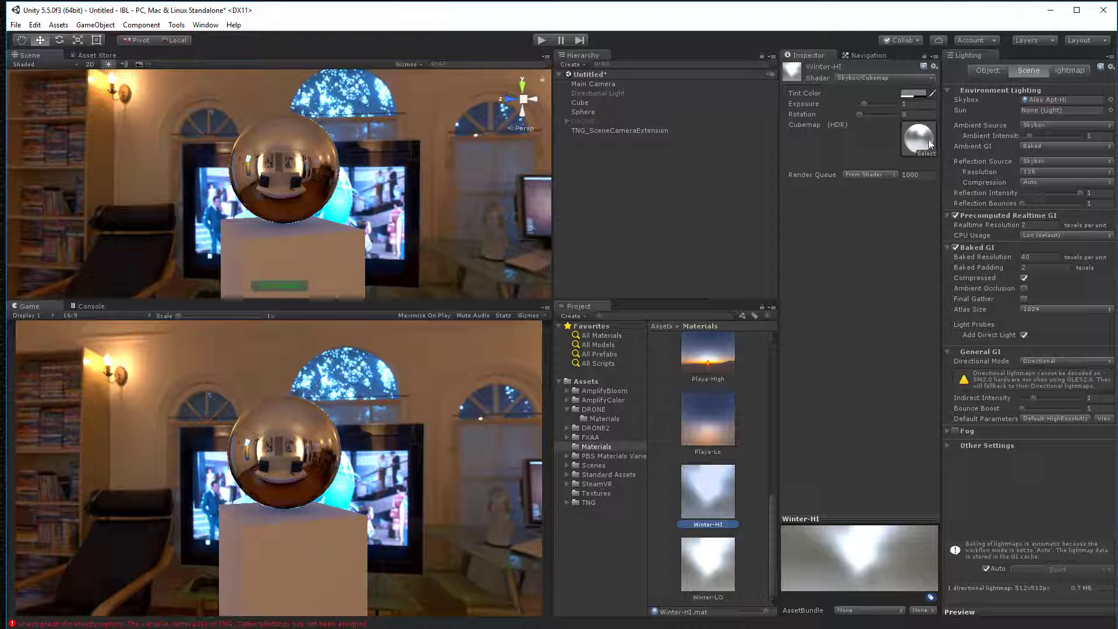
Step: Assign WinterForest_8k as Winter-HI's cubemap
{"action": "left_click", "coordinate": [931, 142]}
{"action": "left_click", "coordinate": [927, 154]}
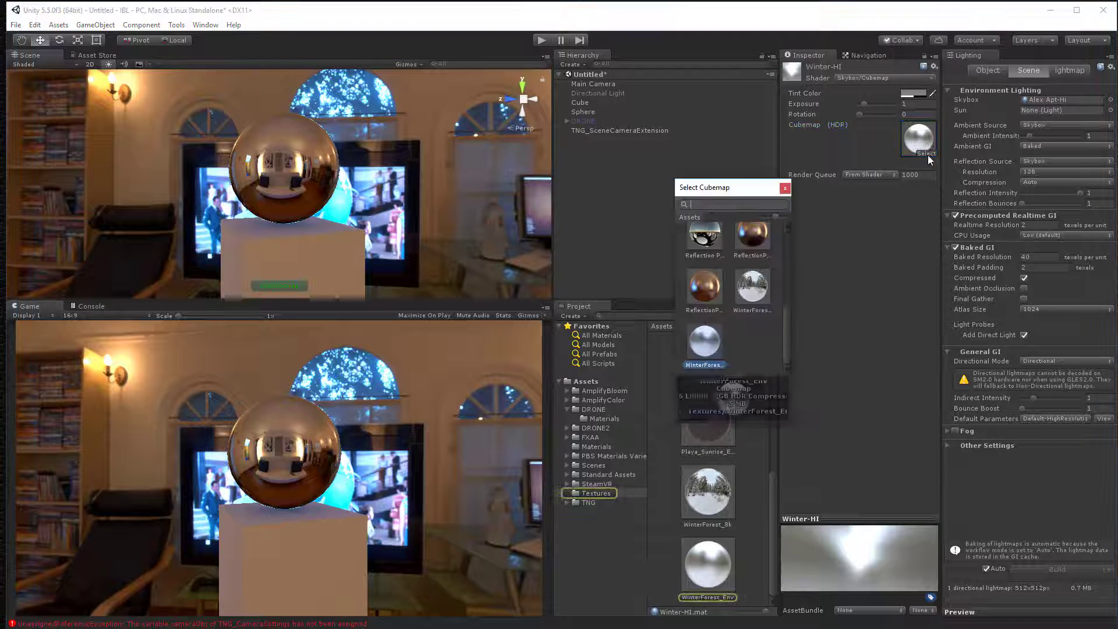
{"action": "left_click", "coordinate": [757, 289]}
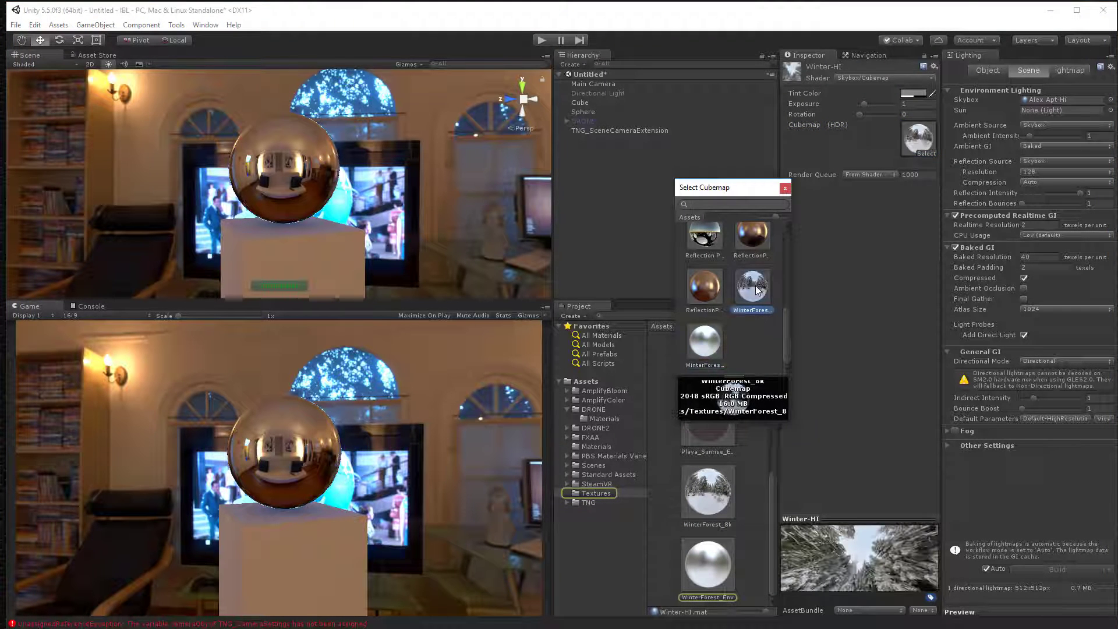
{"action": "left_click", "coordinate": [785, 187]}
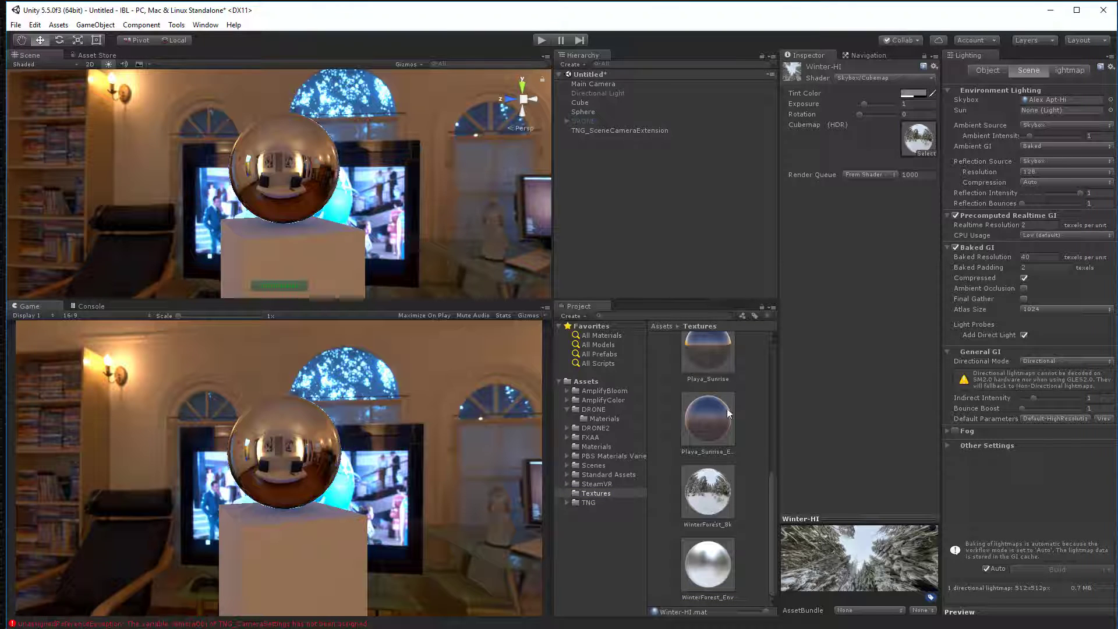
{"action": "left_click_drag", "start_coordinate": [720, 470], "coordinate": [710, 495]}
{"action": "left_click", "coordinate": [600, 446]}
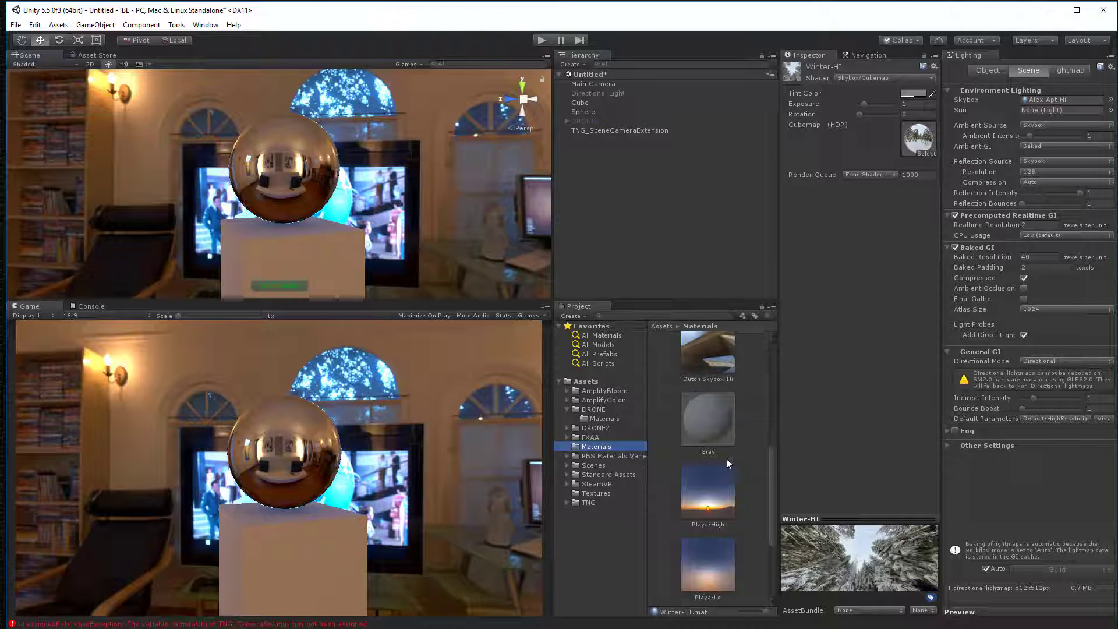
{"action": "scroll", "coordinate": [727, 463], "scroll_direction": "down", "scroll_amount": 3}
Step: Put Winter-HI in the Lighting Skybox slot and orbit to see the sphere's forest reflections
{"action": "left_click_drag", "start_coordinate": [708, 492], "coordinate": [1043, 99]}
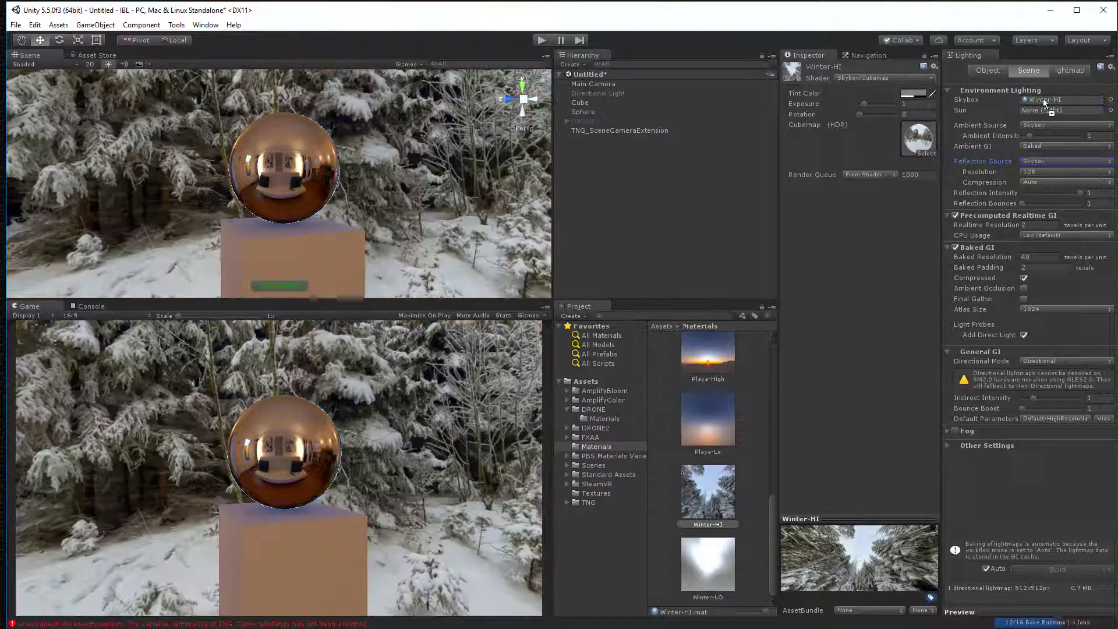
{"action": "left_click", "coordinate": [451, 191]}
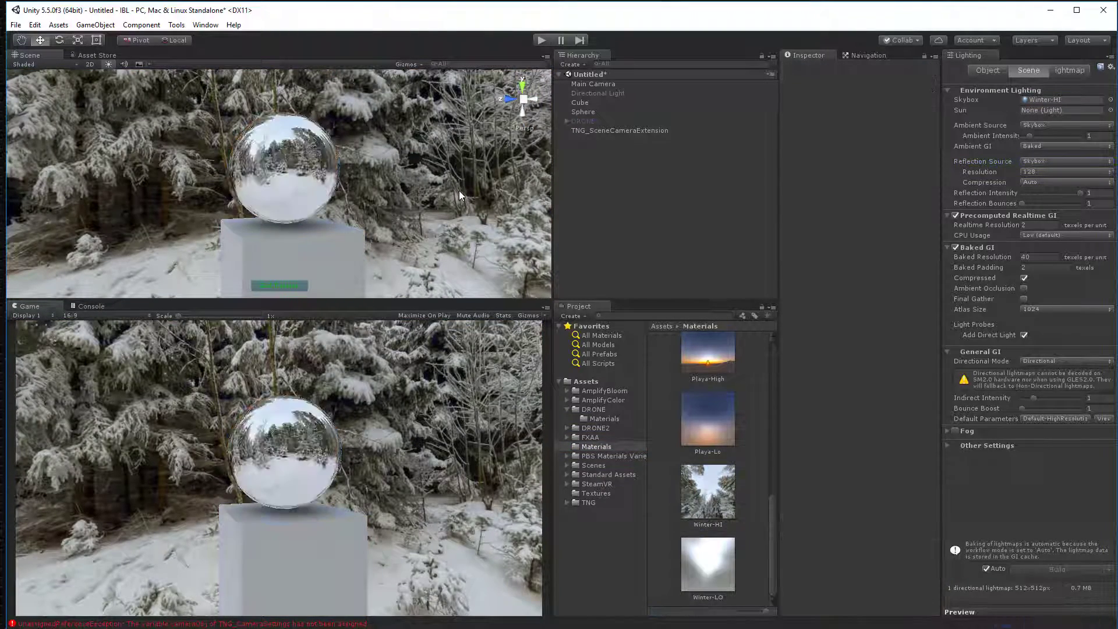
{"action": "mouse_move", "coordinate": [470, 183]}
{"action": "left_mouse_down", "text": "alt"}
{"action": "mouse_move", "coordinate": [329, 181]}
{"action": "mouse_move", "coordinate": [624, 169]}
{"action": "mouse_move", "coordinate": [724, 200]}
{"action": "mouse_move", "coordinate": [604, 209]}
{"action": "mouse_move", "coordinate": [369, 169]}
{"action": "mouse_move", "coordinate": [475, 188]}
{"action": "left_mouse_up", "text": "alt"}
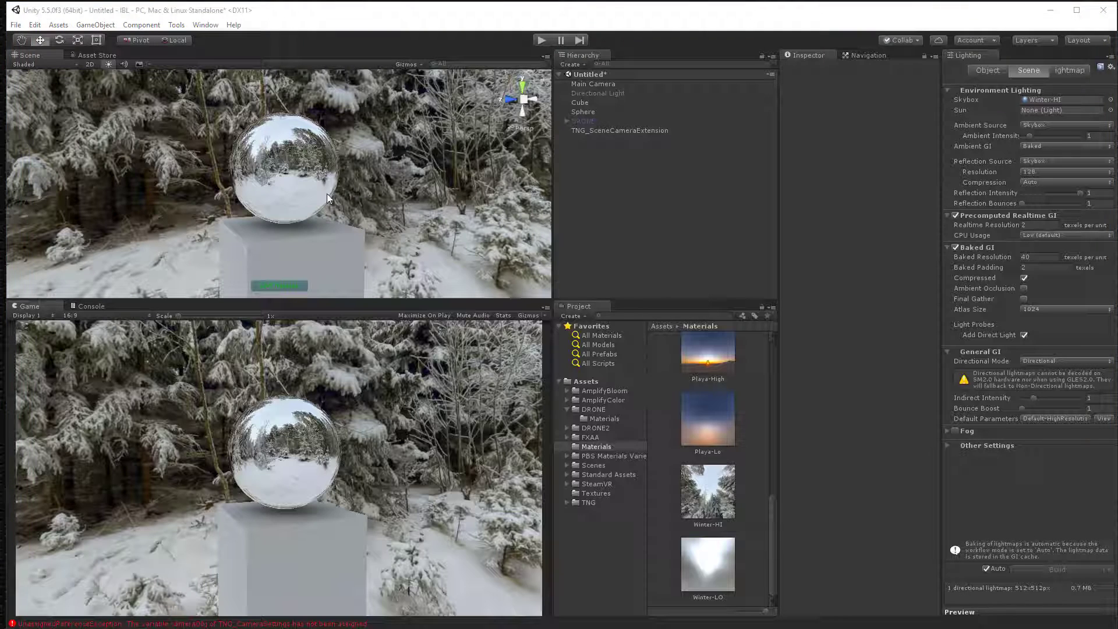
{"action": "left_click_drag", "start_coordinate": [327, 193], "coordinate": [585, 355], "text": "alt"}
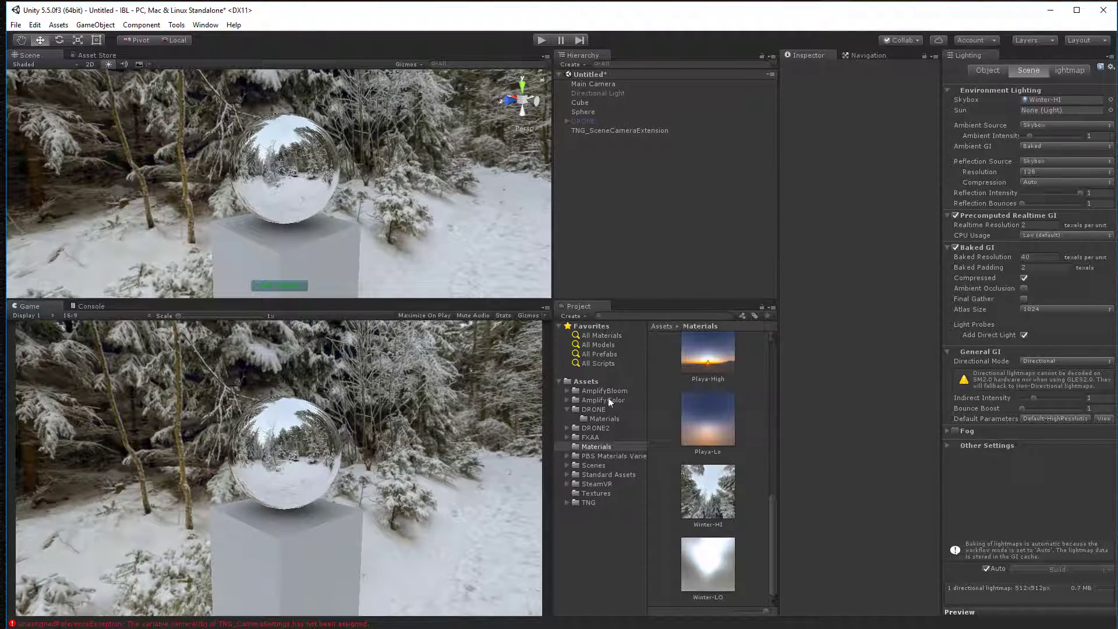
Step: Apply Asphalt 1 and then Brick 1 from PBS Materials to the sphere, orbiting to inspect
{"action": "left_click", "coordinate": [567, 456]}
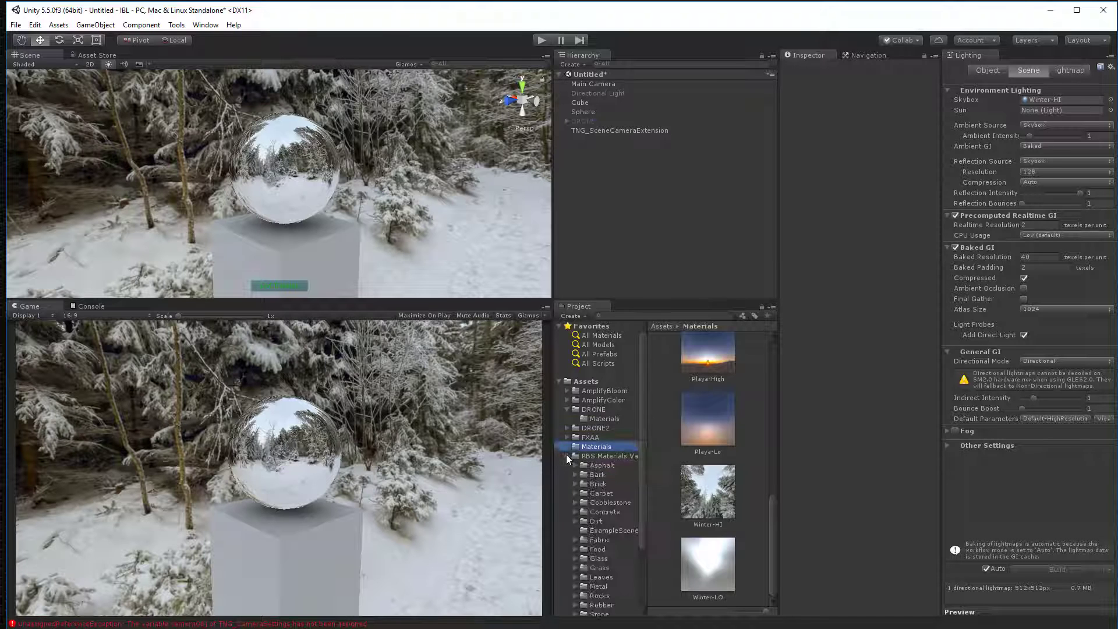
{"action": "left_click", "coordinate": [603, 465]}
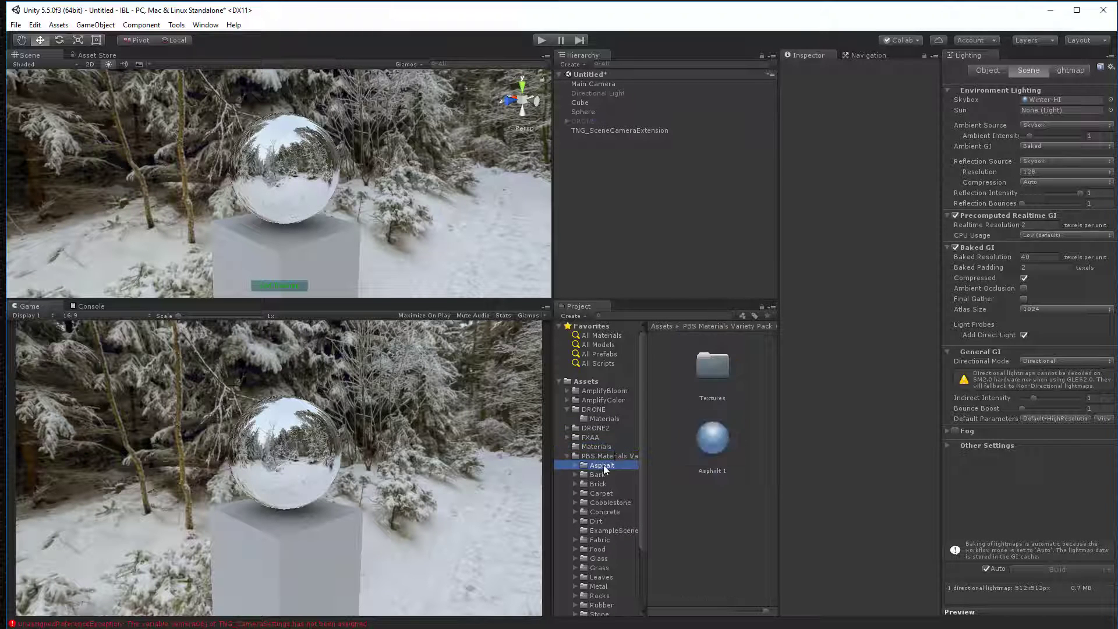
{"action": "left_click_drag", "start_coordinate": [720, 460], "coordinate": [281, 173]}
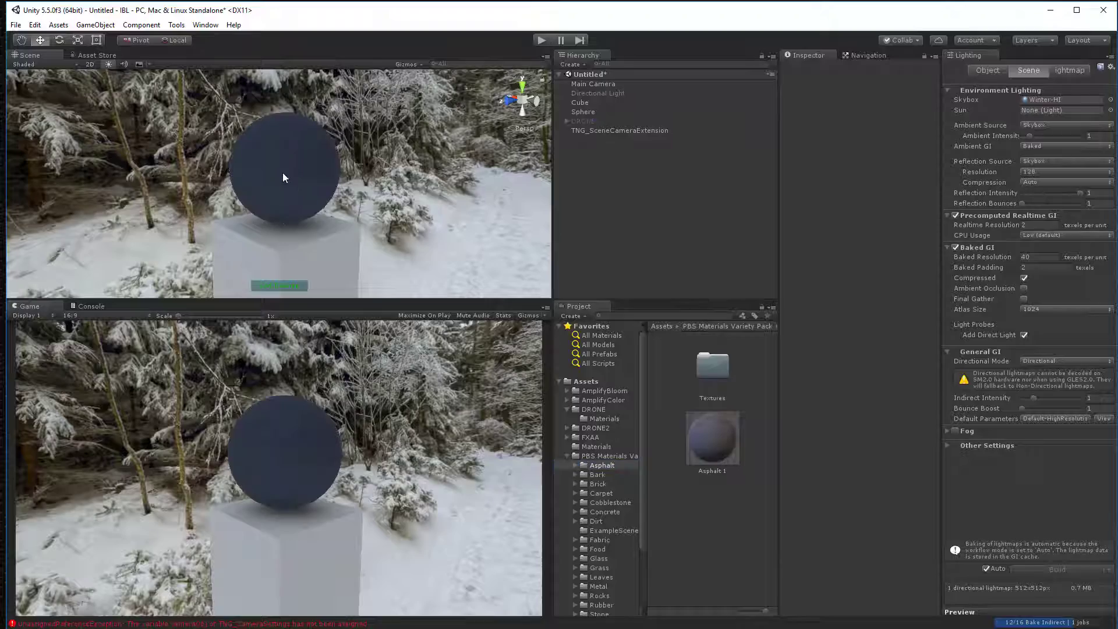
{"action": "left_click_drag", "start_coordinate": [463, 277], "coordinate": [443, 157], "text": "alt"}
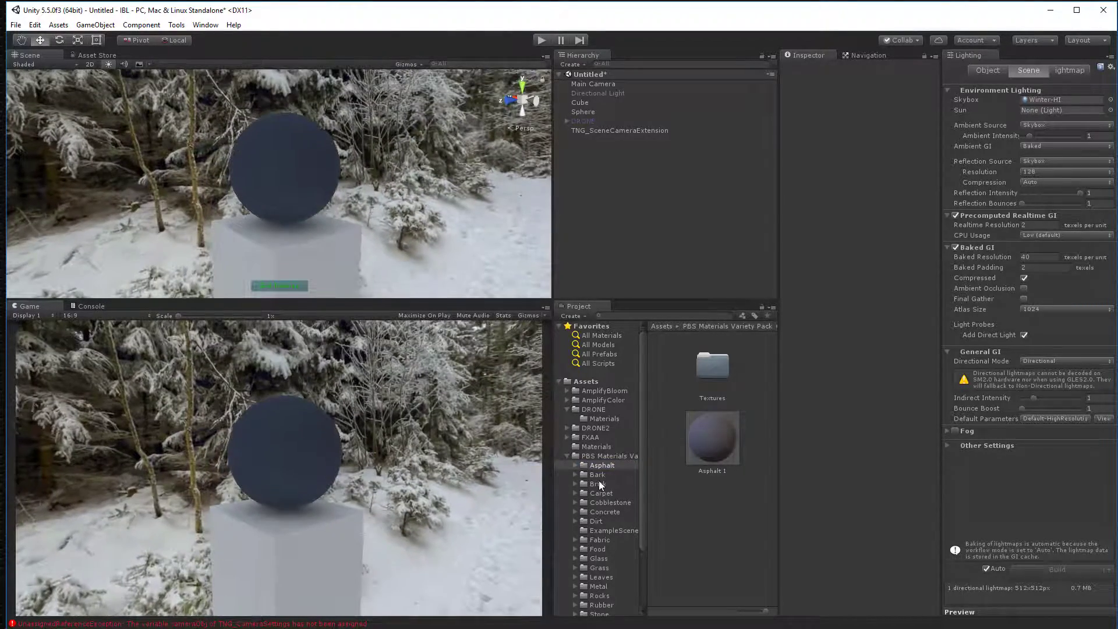
{"action": "left_click", "coordinate": [596, 484]}
{"action": "left_click_drag", "start_coordinate": [704, 440], "coordinate": [254, 180]}
{"action": "left_click_drag", "start_coordinate": [502, 210], "coordinate": [530, 327], "text": "alt"}
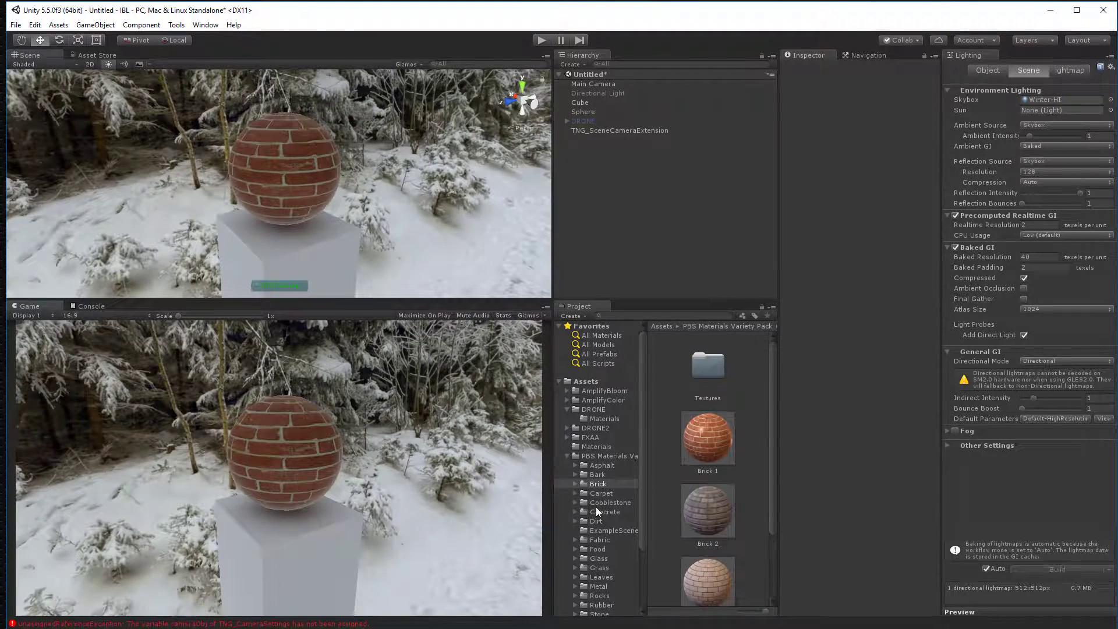
{"action": "mouse_move", "coordinate": [417, 166]}
{"action": "left_mouse_down", "text": "alt"}
{"action": "mouse_move", "coordinate": [353, 182]}
{"action": "mouse_move", "coordinate": [423, 174]}
{"action": "left_mouse_up", "text": "alt"}
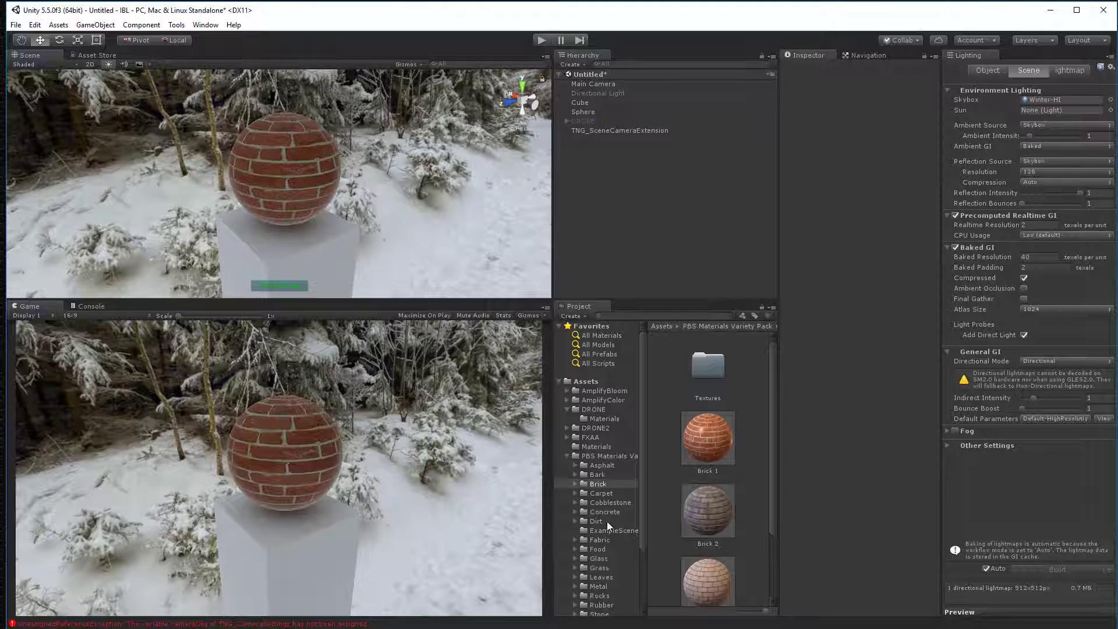
Step: Apply Metal 1a, then finish with Wood 2 on the sphere
{"action": "scroll", "coordinate": [604, 547], "scroll_direction": "down", "scroll_amount": 3}
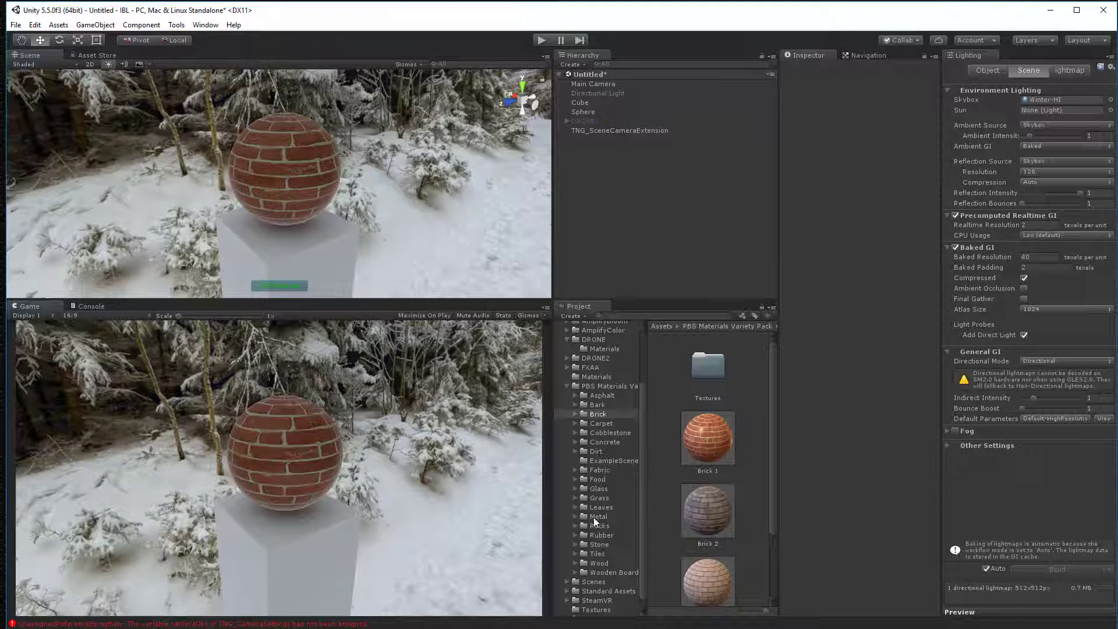
{"action": "left_click", "coordinate": [594, 517]}
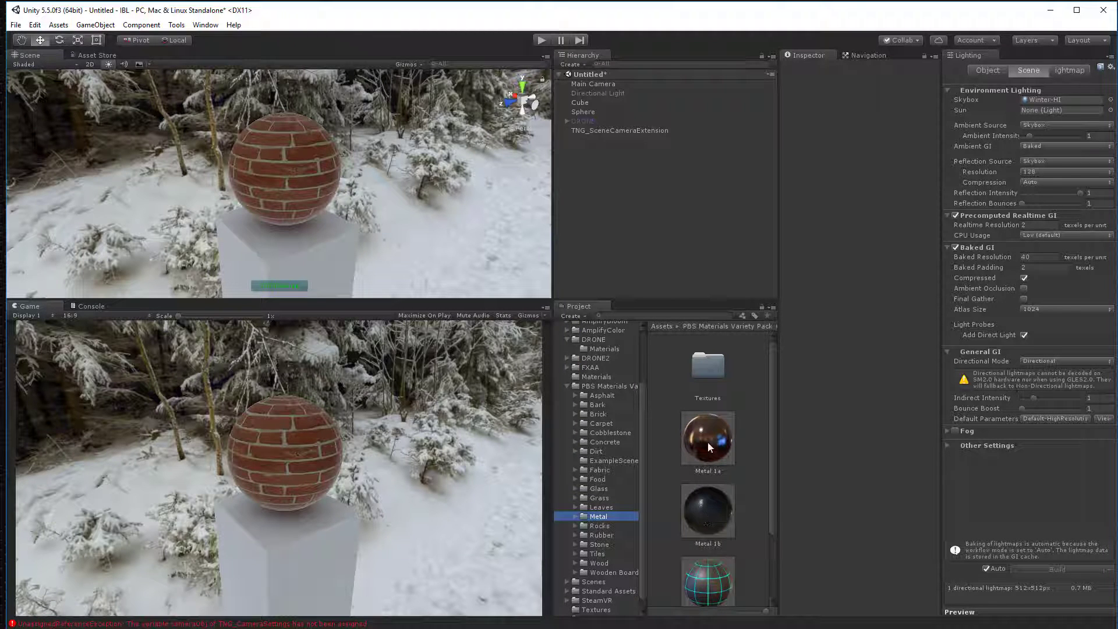
{"action": "left_click_drag", "start_coordinate": [707, 442], "coordinate": [299, 184]}
{"action": "mouse_move", "coordinate": [445, 150]}
{"action": "left_mouse_down", "text": "alt"}
{"action": "mouse_move", "coordinate": [431, 174]}
{"action": "mouse_move", "coordinate": [419, 135]}
{"action": "mouse_move", "coordinate": [404, 145]}
{"action": "mouse_move", "coordinate": [432, 157]}
{"action": "left_mouse_up", "text": "alt"}
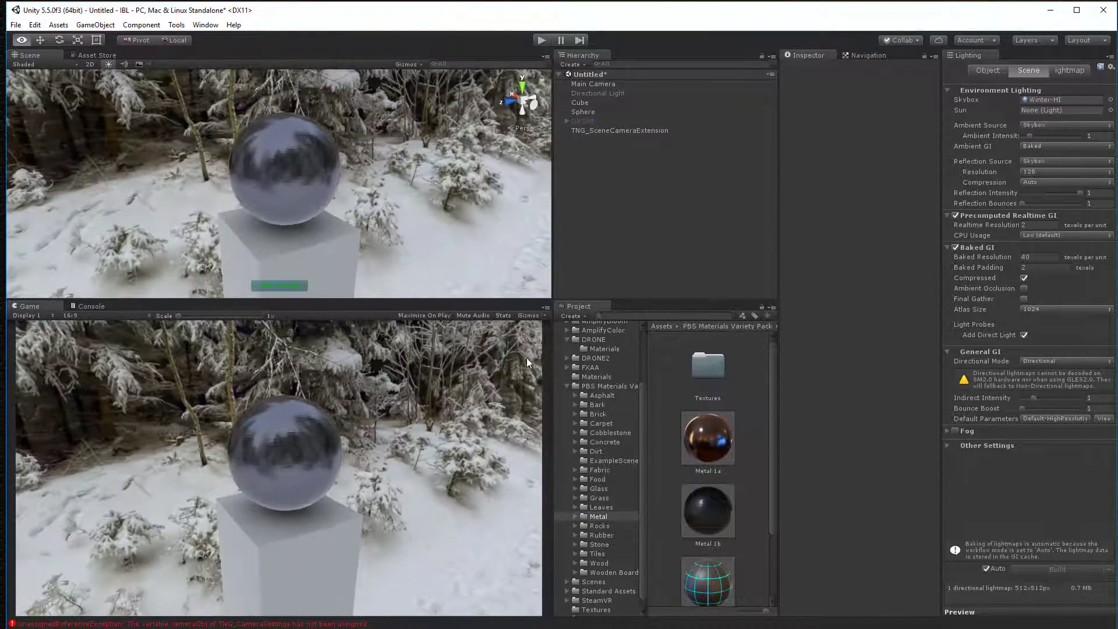
{"action": "left_click", "coordinate": [599, 563]}
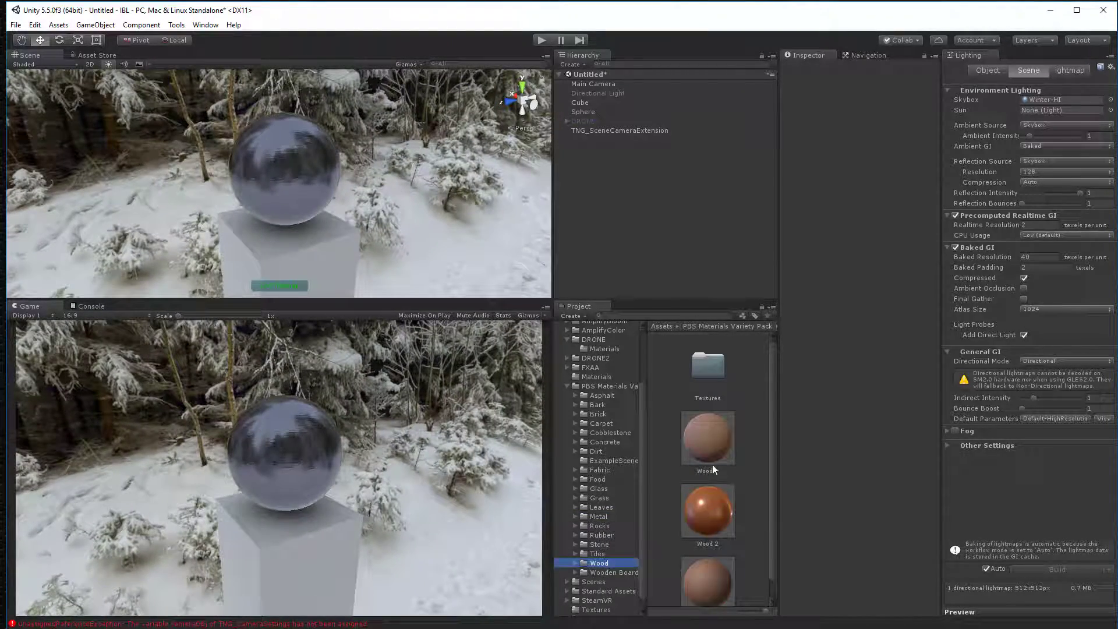
{"action": "left_click_drag", "start_coordinate": [700, 507], "coordinate": [466, 210]}
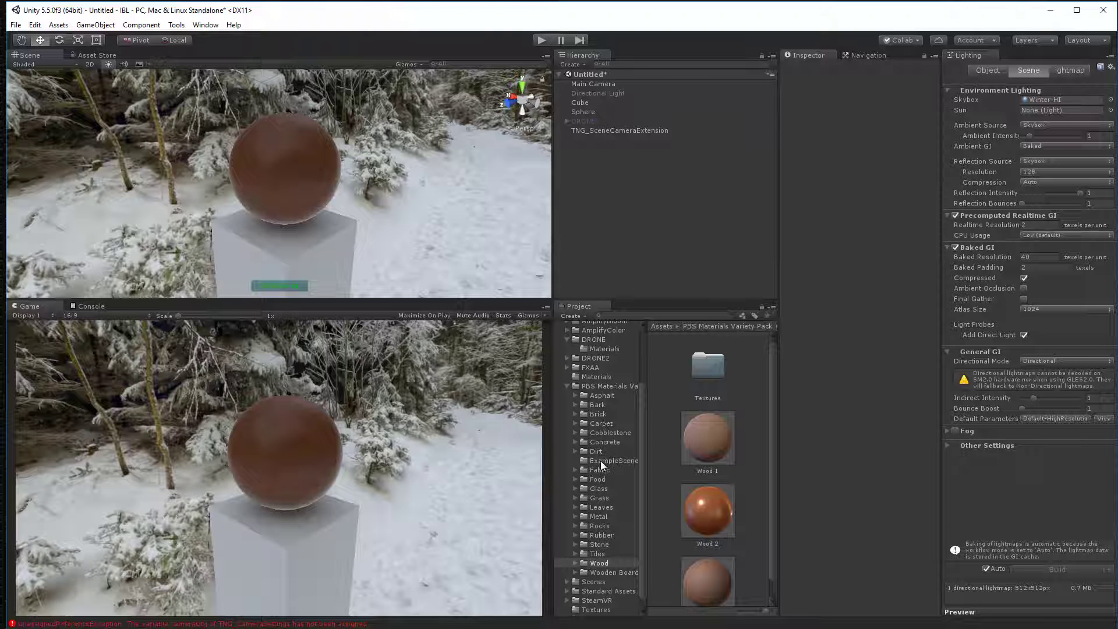
Step: Apply the Brick 1 material from the Brick folder to the cube pedestal
{"action": "left_click", "coordinate": [596, 415]}
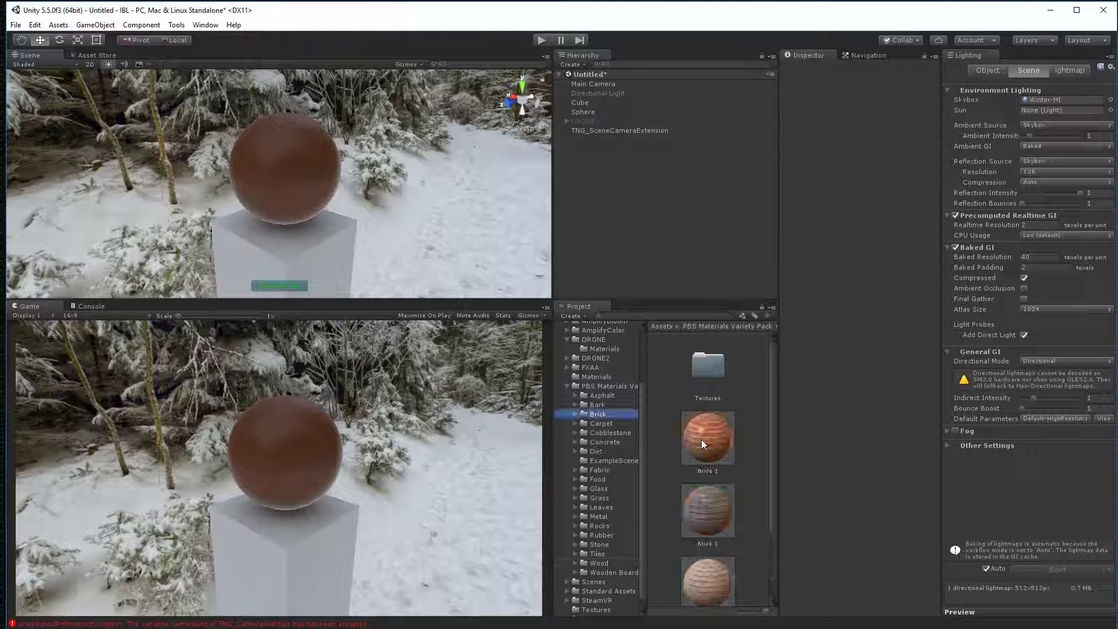
{"action": "left_click_drag", "start_coordinate": [710, 438], "coordinate": [308, 249]}
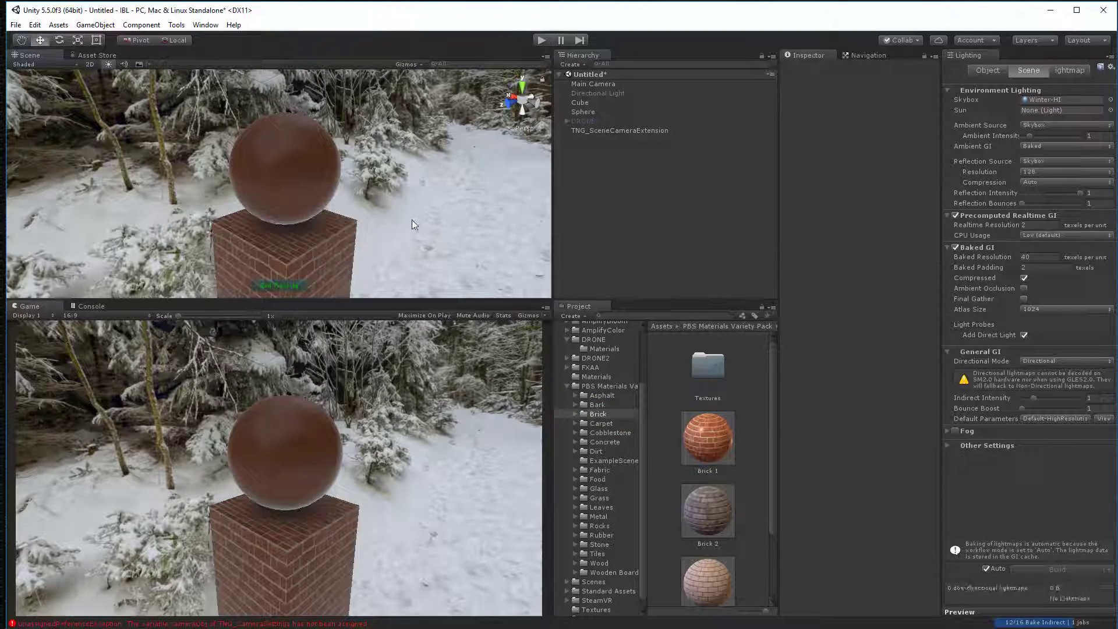
{"action": "left_click_drag", "start_coordinate": [424, 217], "coordinate": [263, 136], "text": "alt"}
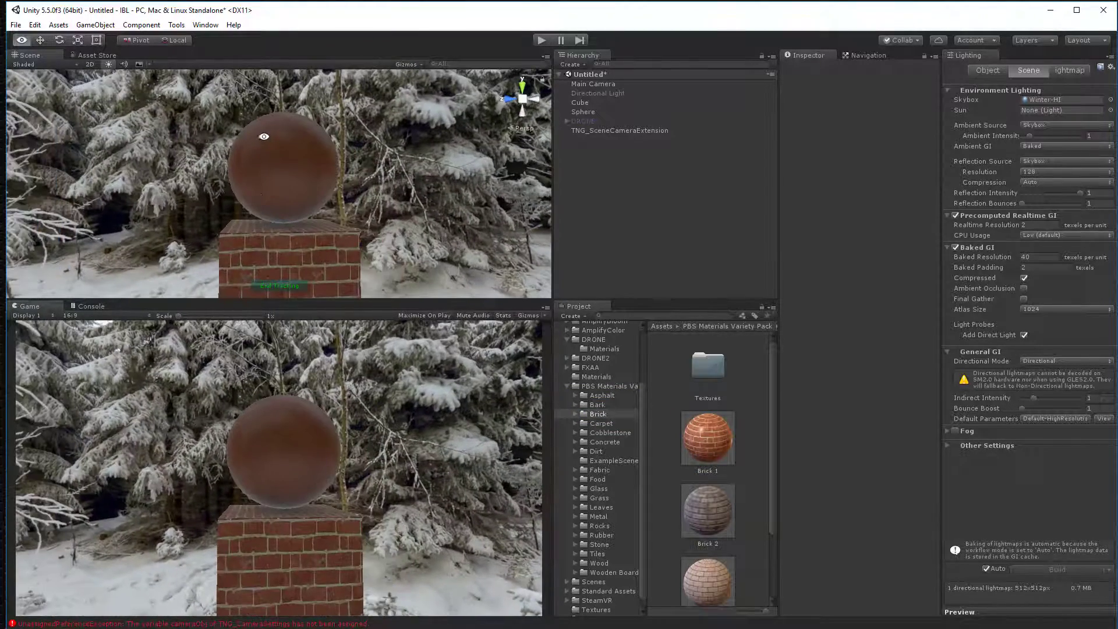
{"action": "left_click_drag", "start_coordinate": [355, 211], "coordinate": [633, 350], "text": "alt"}
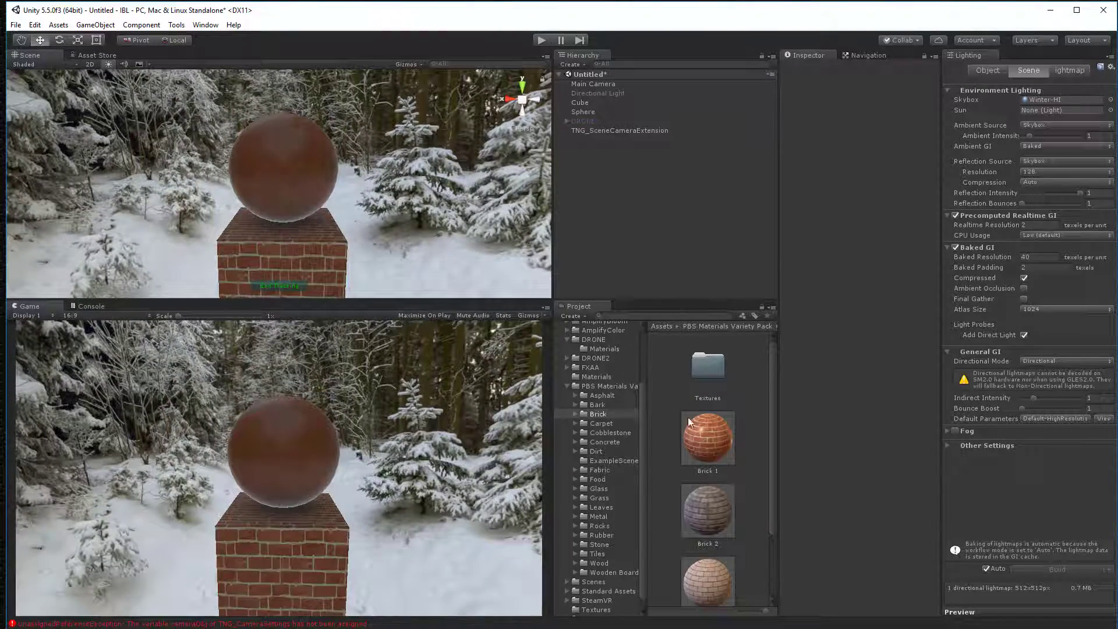
Step: Set the cube's Brick 1 material Tiling Y to 3
{"action": "left_click", "coordinate": [320, 257]}
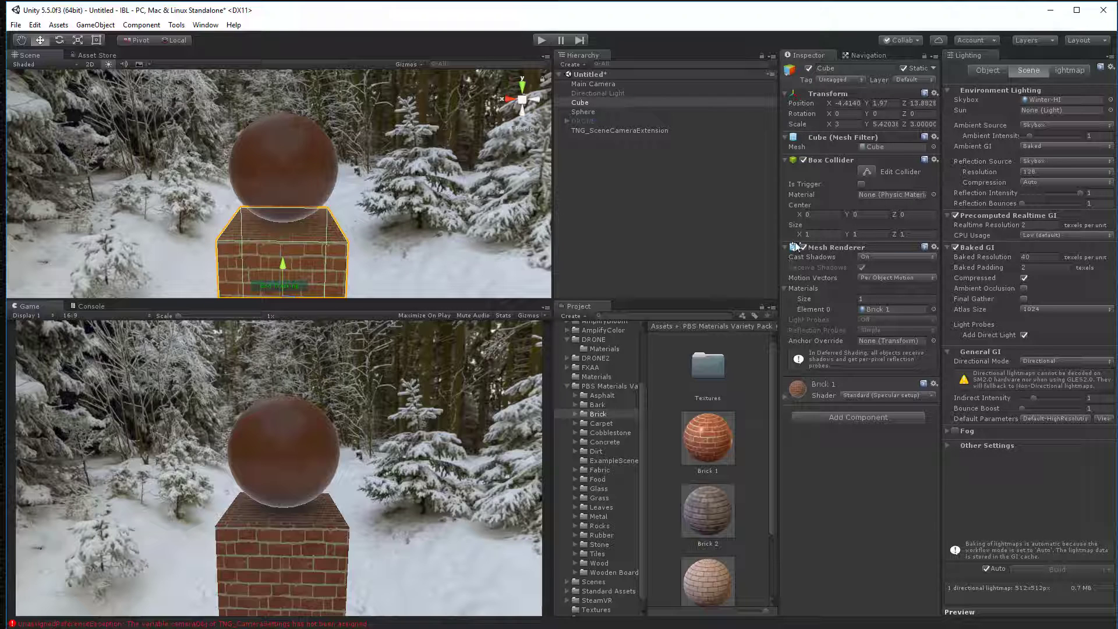
{"action": "left_click", "coordinate": [786, 396]}
{"action": "scroll", "coordinate": [926, 448], "scroll_direction": "down", "scroll_amount": 3}
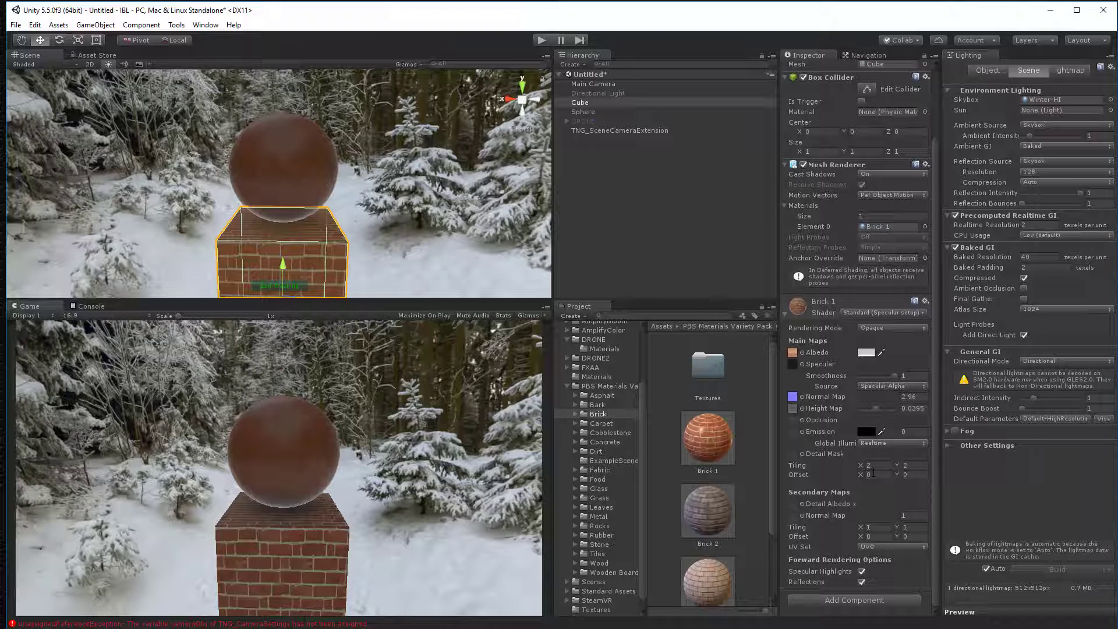
{"action": "left_click", "coordinate": [907, 466]}
{"action": "type", "text": "3"}
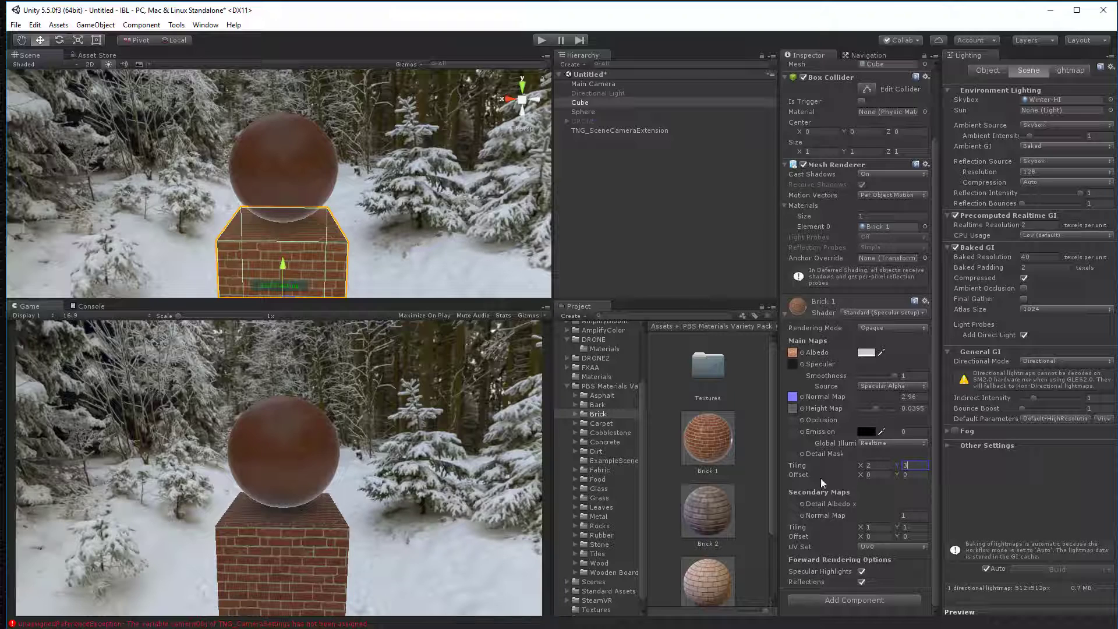
Step: Set the scene skybox to Alex Apt-Hi, then replace it with Dutch Skybox-Hi
{"action": "left_click", "coordinate": [708, 440]}
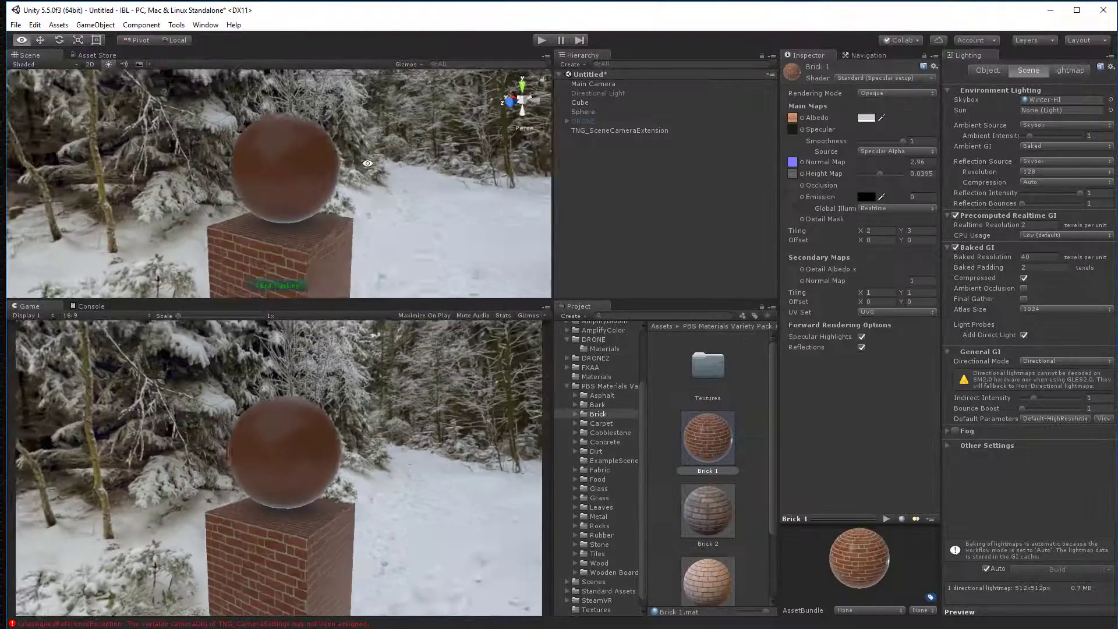
{"action": "left_click", "coordinate": [596, 377]}
{"action": "left_click_drag", "start_coordinate": [716, 378], "coordinate": [1060, 100]}
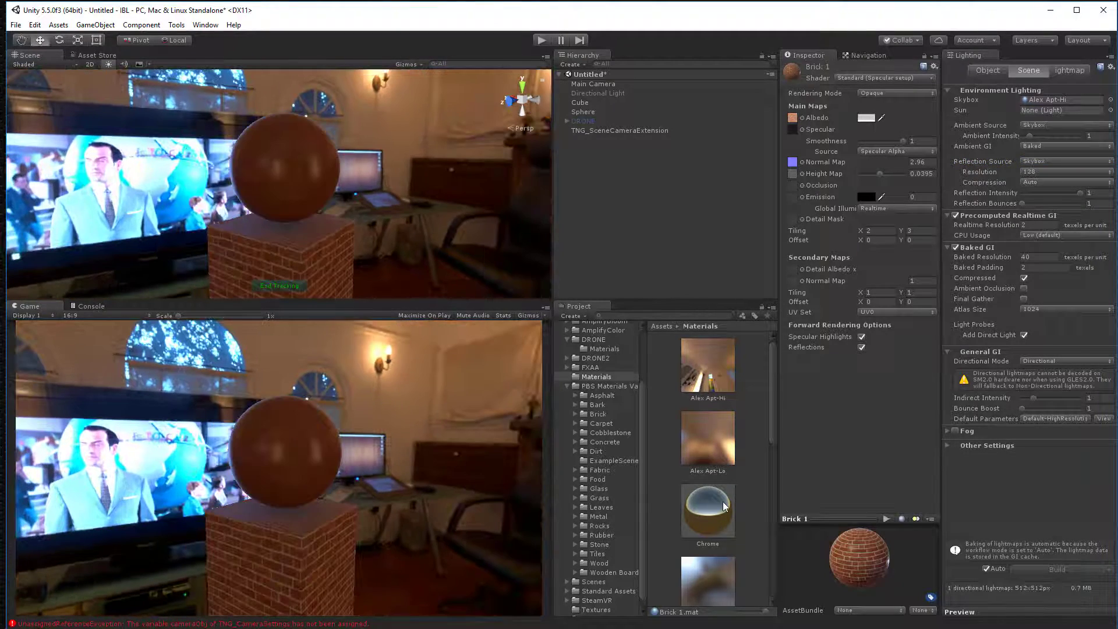
{"action": "scroll", "coordinate": [724, 506], "scroll_direction": "down", "scroll_amount": 3}
{"action": "left_click_drag", "start_coordinate": [711, 475], "coordinate": [1057, 100]}
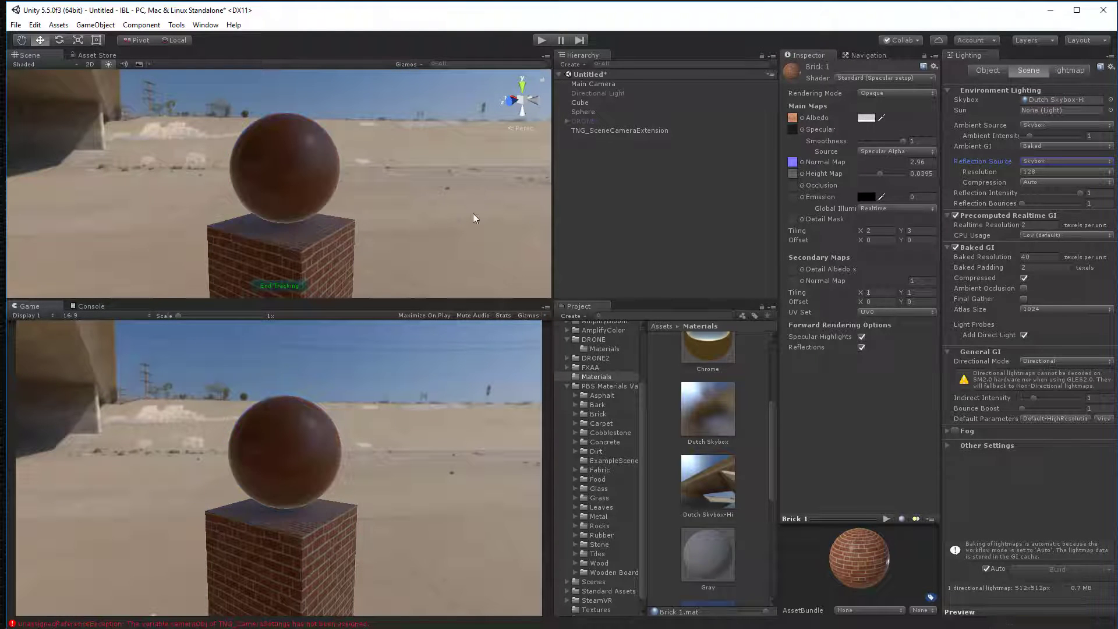
{"action": "left_click_drag", "start_coordinate": [385, 208], "coordinate": [347, 202], "text": "alt"}
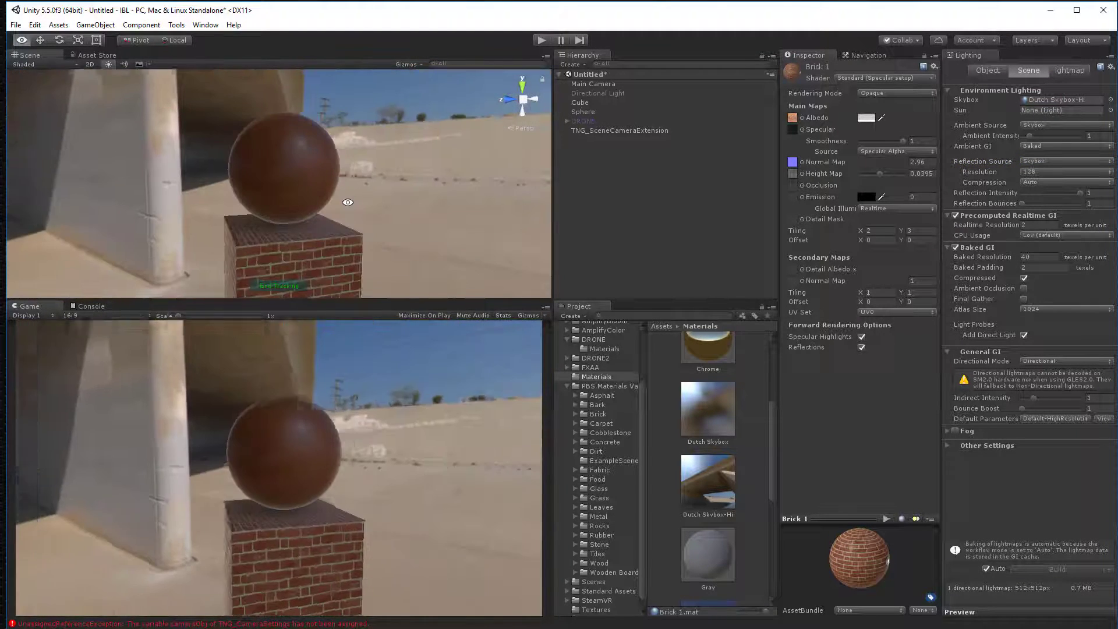
Step: Apply Concrete 1 to the sphere, then swap it for the white PatchyCement material
{"action": "left_click", "coordinate": [600, 443]}
{"action": "left_click_drag", "start_coordinate": [721, 442], "coordinate": [302, 176]}
{"action": "left_click_drag", "start_coordinate": [489, 155], "coordinate": [370, 169], "text": "alt"}
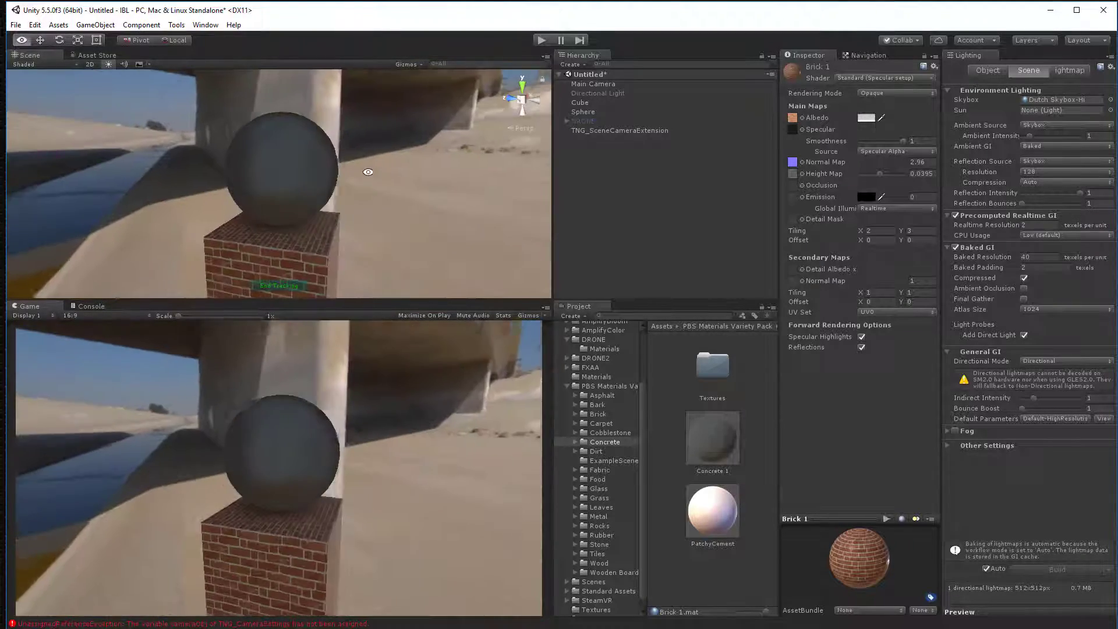
{"action": "left_click_drag", "start_coordinate": [712, 510], "coordinate": [439, 160]}
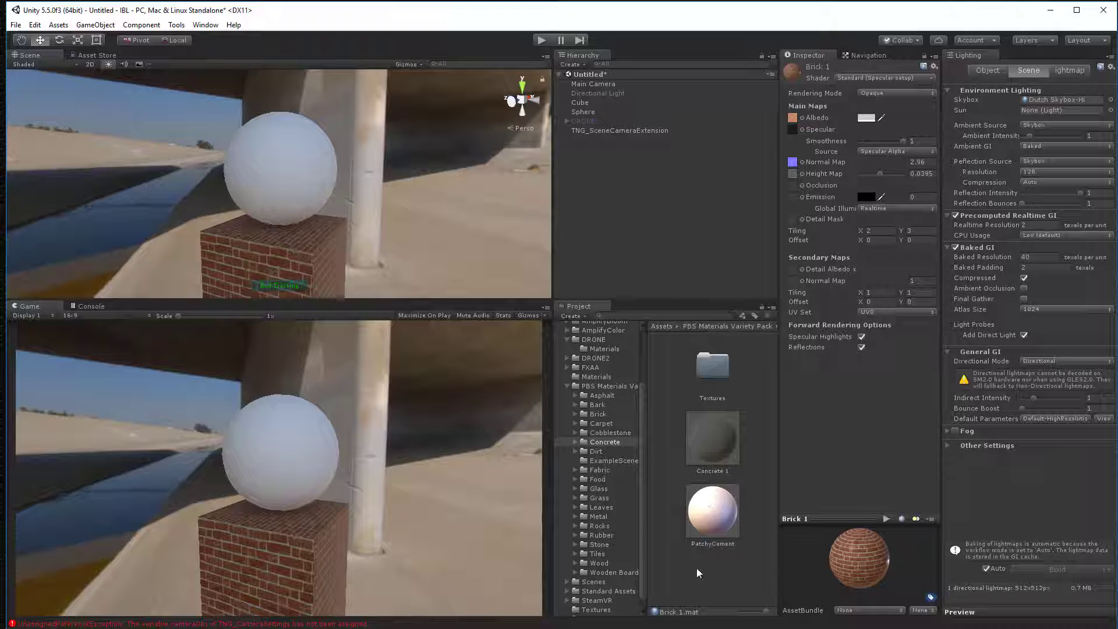
Step: Apply the Chrome material from Assets > Materials to the cube and orbit to inspect it
{"action": "left_click", "coordinate": [599, 377]}
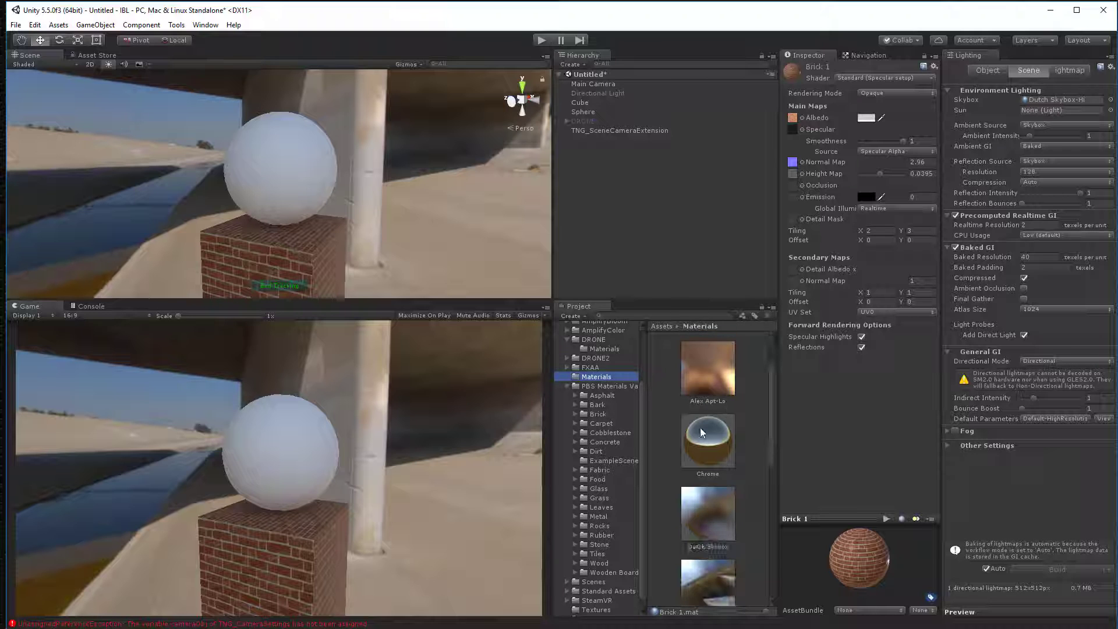
{"action": "left_click_drag", "start_coordinate": [701, 433], "coordinate": [259, 262]}
{"action": "left_click_drag", "start_coordinate": [460, 188], "coordinate": [477, 223], "text": "alt"}
{"action": "left_click_drag", "start_coordinate": [354, 244], "coordinate": [271, 254], "text": "alt"}
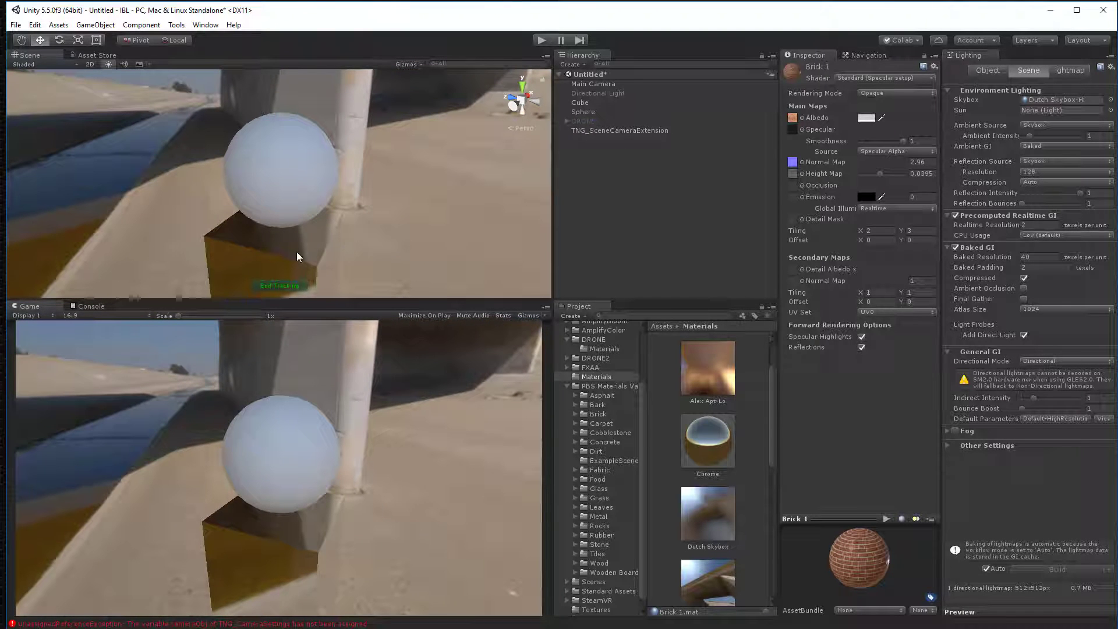
{"action": "left_click_drag", "start_coordinate": [490, 275], "coordinate": [473, 294], "text": "alt"}
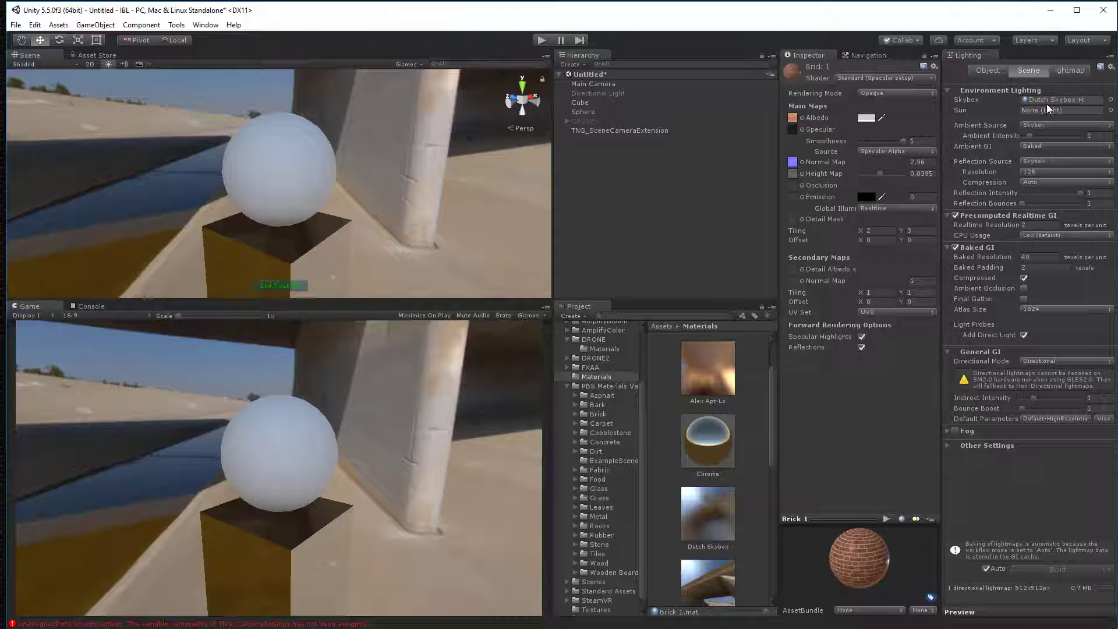
Step: Select the Main Camera and browse for a reflection component without adding one
{"action": "left_click", "coordinate": [607, 85]}
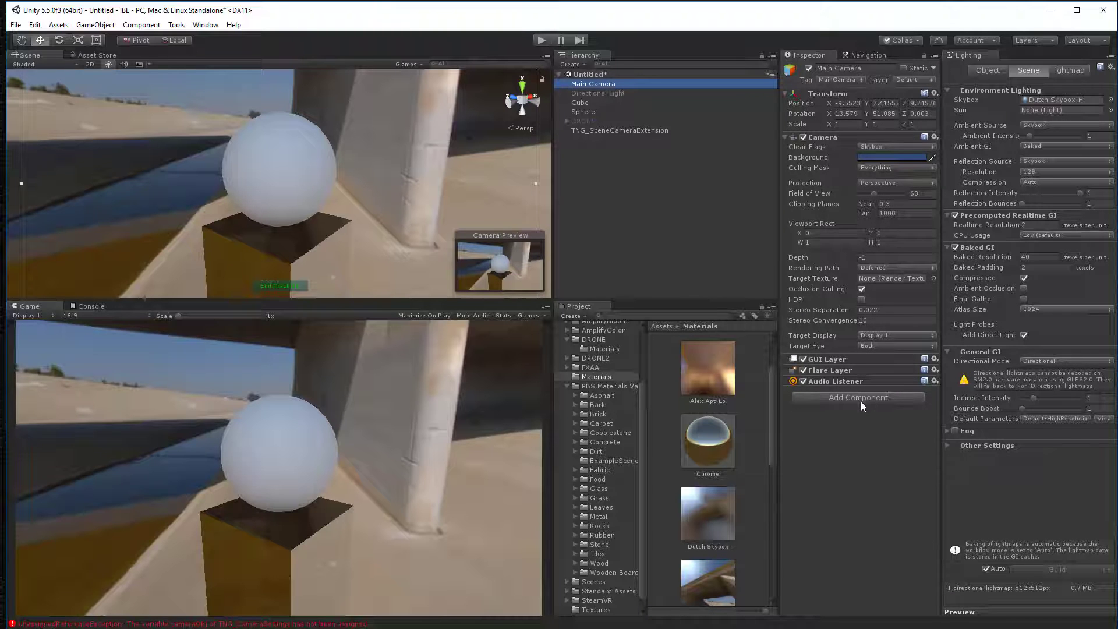
{"action": "left_click", "coordinate": [861, 400]}
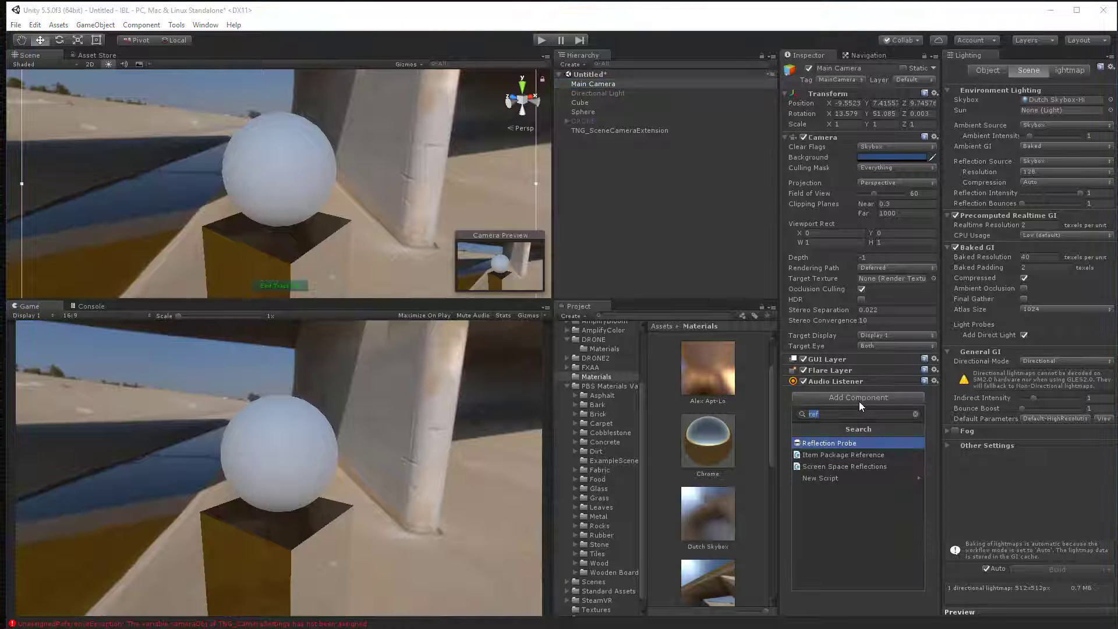
{"action": "left_click", "coordinate": [929, 422]}
Step: Browse the Asset Store front page, downloaded assets, and the Unity Technologies publisher page
{"action": "left_click", "coordinate": [93, 55]}
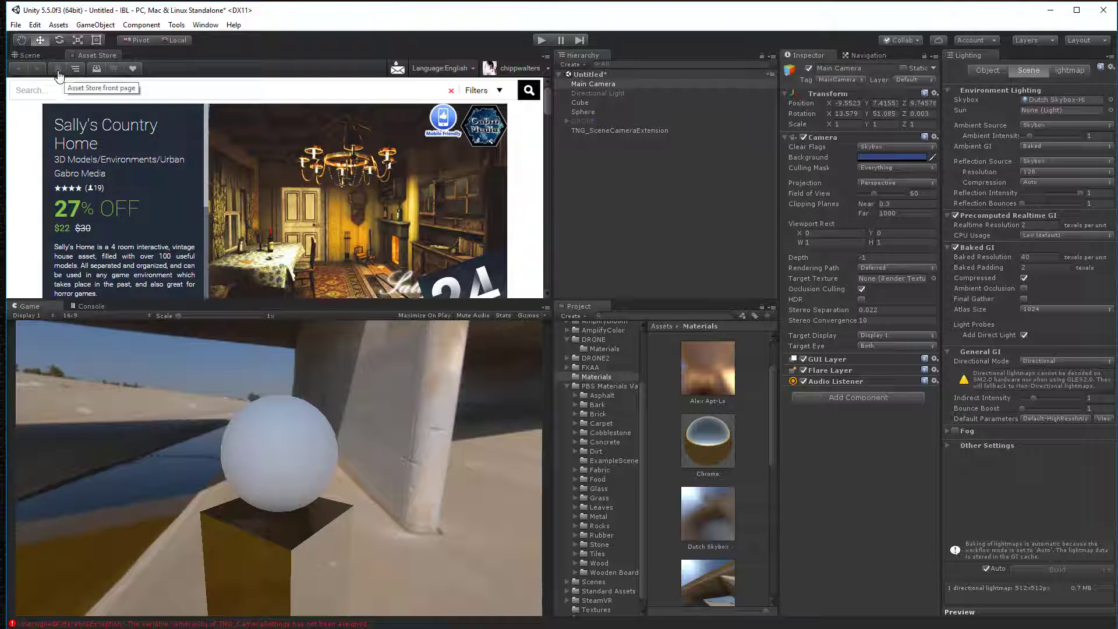
{"action": "left_click", "coordinate": [96, 69]}
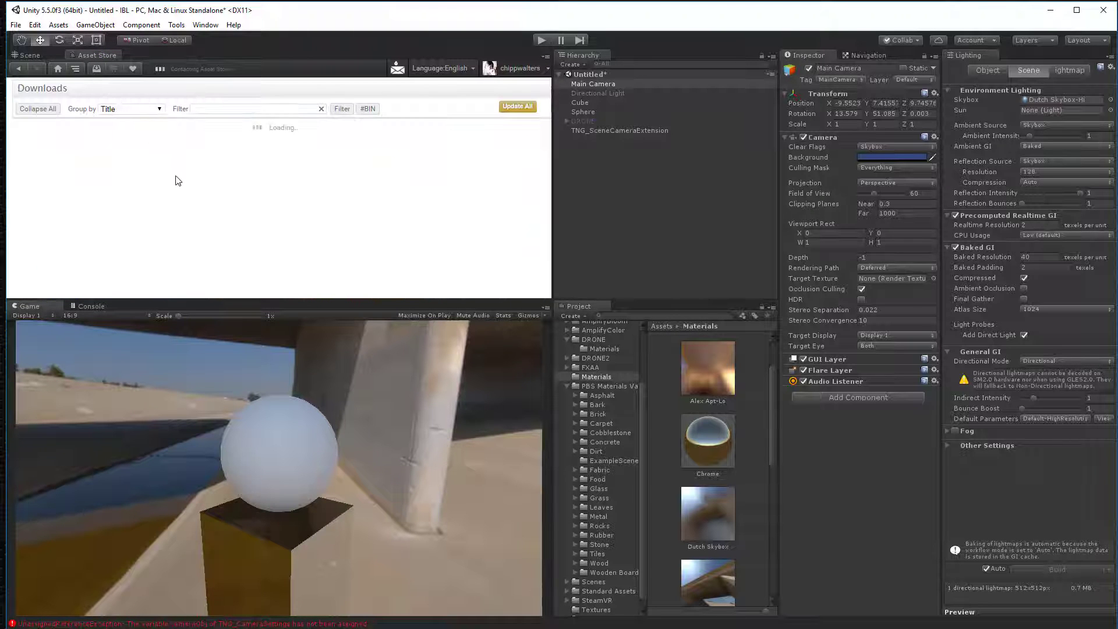
{"action": "left_click", "coordinate": [94, 250]}
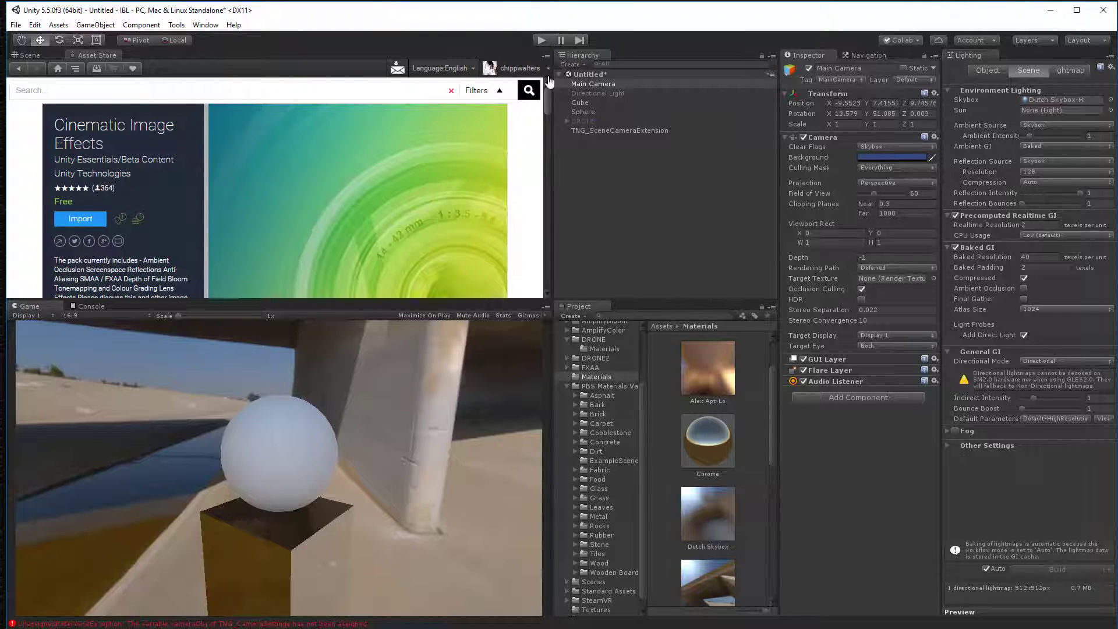
Step: Maximize the Asset Store page and scroll through the Cinematic Image Effects package contents
{"action": "left_click", "coordinate": [546, 57]}
{"action": "left_click", "coordinate": [583, 85]}
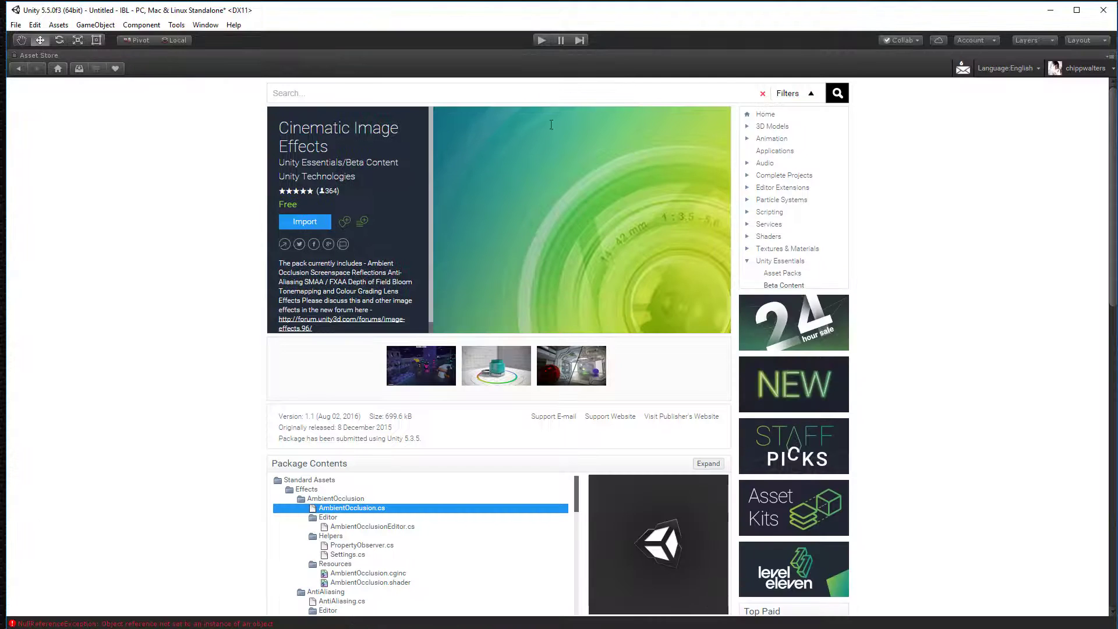
{"action": "scroll", "coordinate": [530, 198], "scroll_direction": "down", "scroll_amount": 4}
{"action": "scroll", "coordinate": [530, 198], "scroll_direction": "up", "scroll_amount": 3}
{"action": "scroll", "coordinate": [530, 198], "scroll_direction": "down", "scroll_amount": 3}
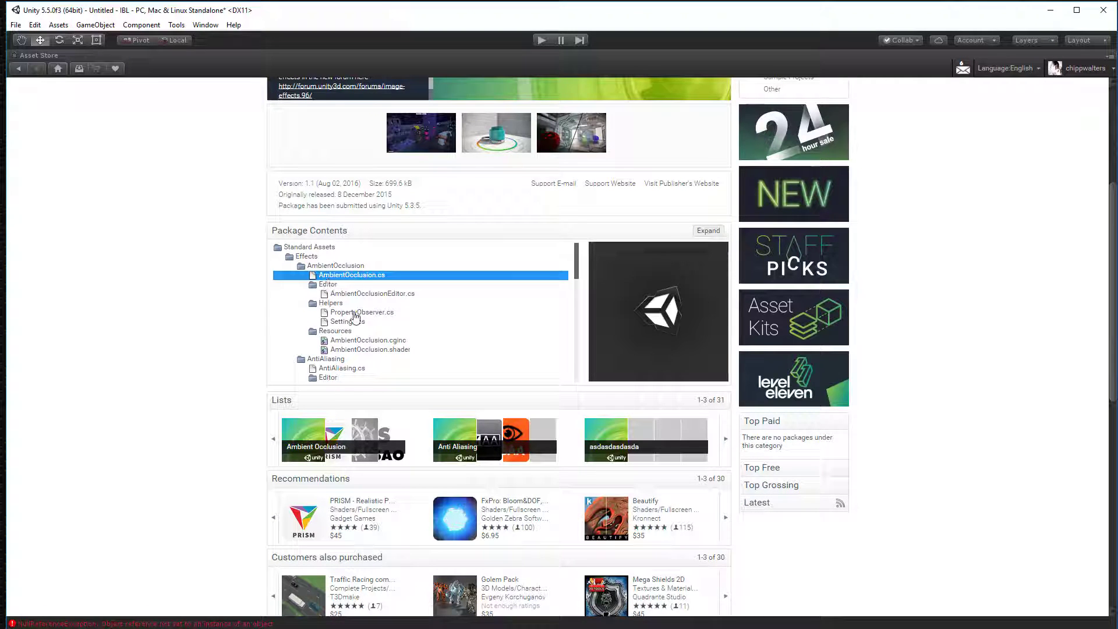
{"action": "scroll", "coordinate": [443, 324], "scroll_direction": "down", "scroll_amount": 4}
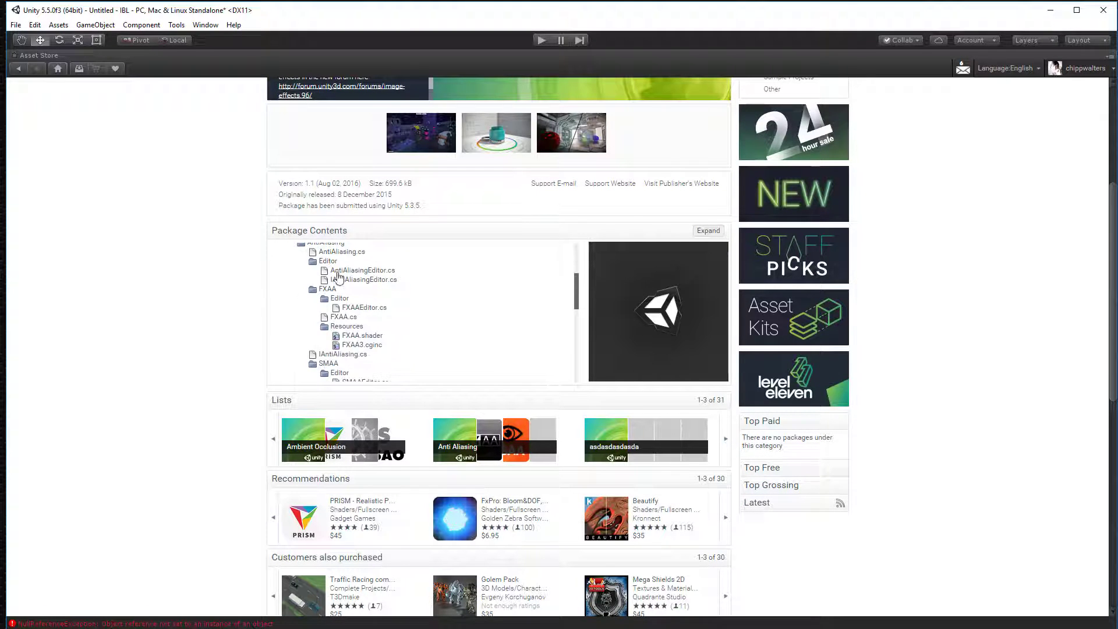
{"action": "scroll", "coordinate": [420, 276], "scroll_direction": "up", "scroll_amount": 1}
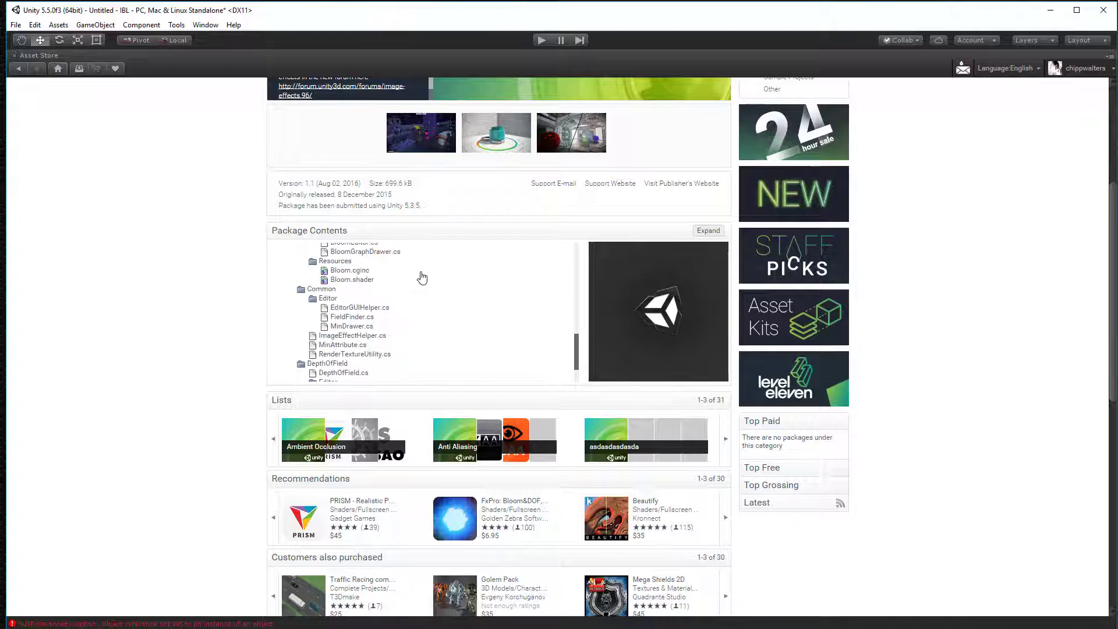
{"action": "scroll", "coordinate": [424, 285], "scroll_direction": "up", "scroll_amount": 1}
{"action": "scroll", "coordinate": [422, 284], "scroll_direction": "down", "scroll_amount": 3}
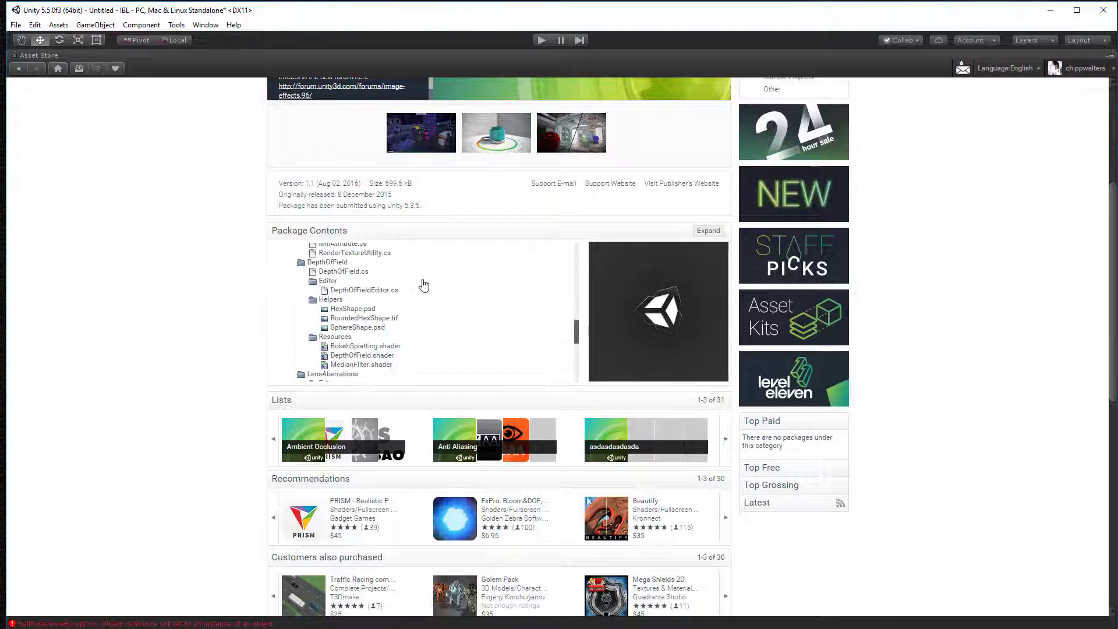
{"action": "scroll", "coordinate": [422, 282], "scroll_direction": "up", "scroll_amount": 3}
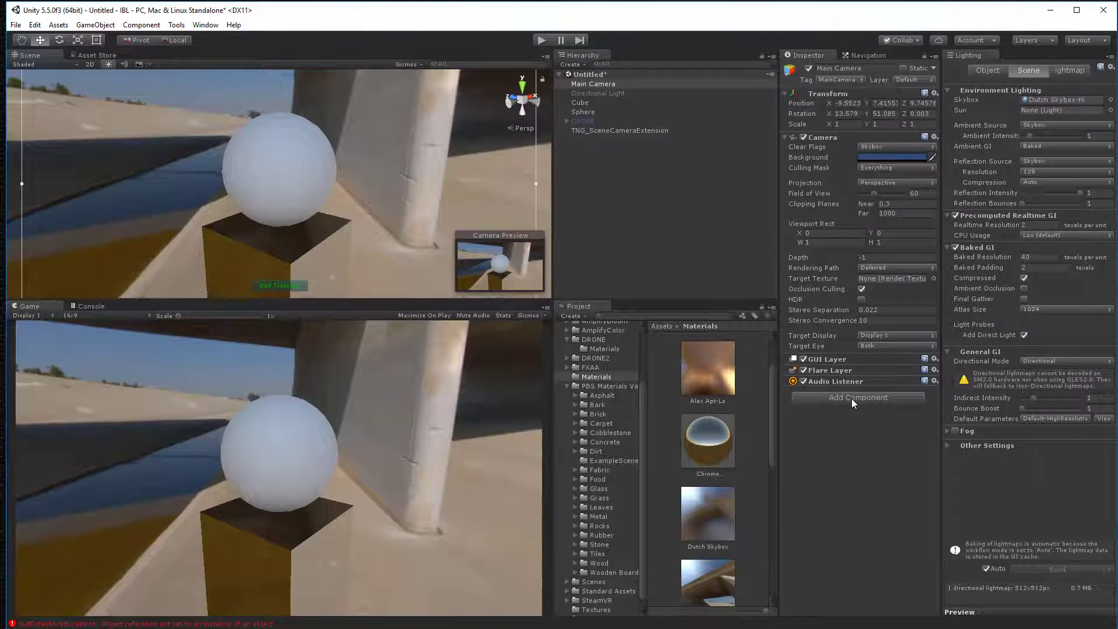
Step: Add a Screen Space Reflection component to the Main Camera by searching 'reflec'
{"action": "left_click", "coordinate": [852, 398]}
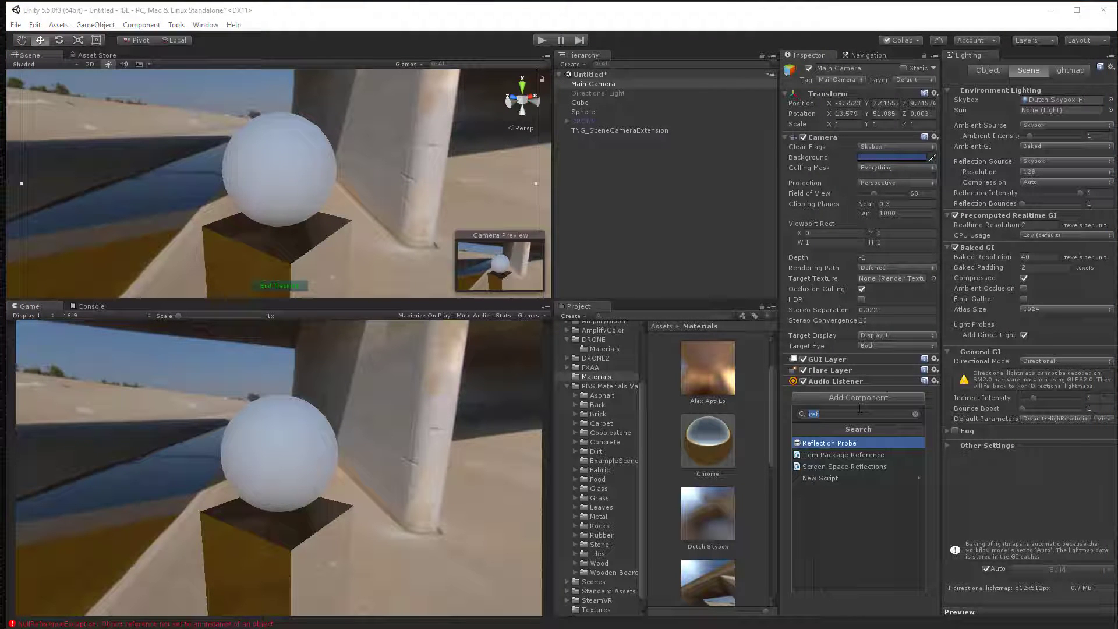
{"action": "type", "text": "reflec"}
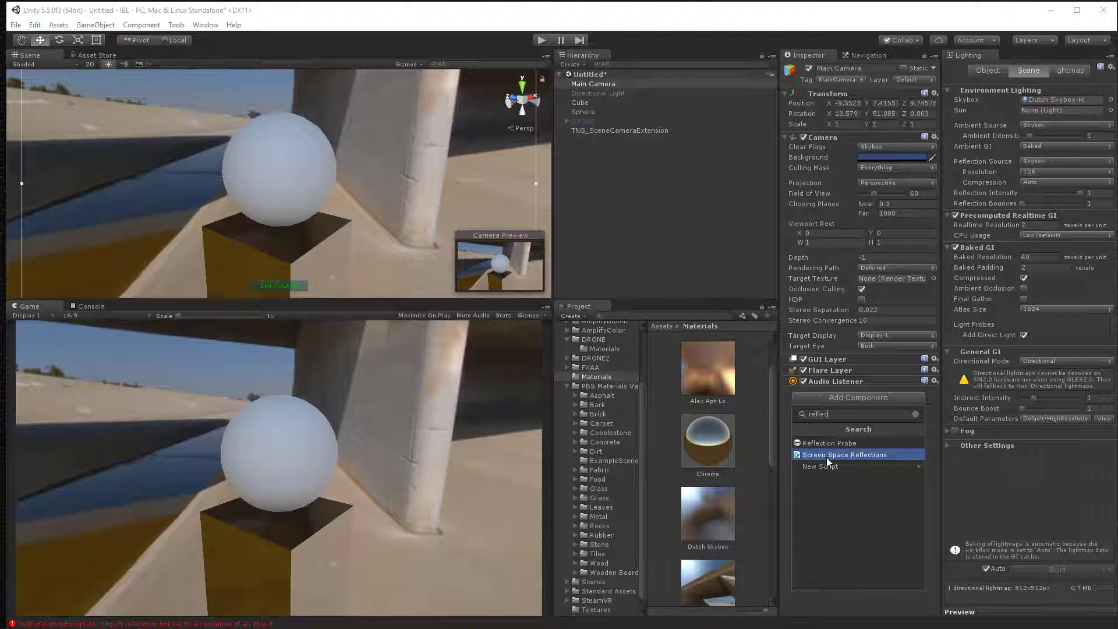
{"action": "left_click", "coordinate": [837, 457]}
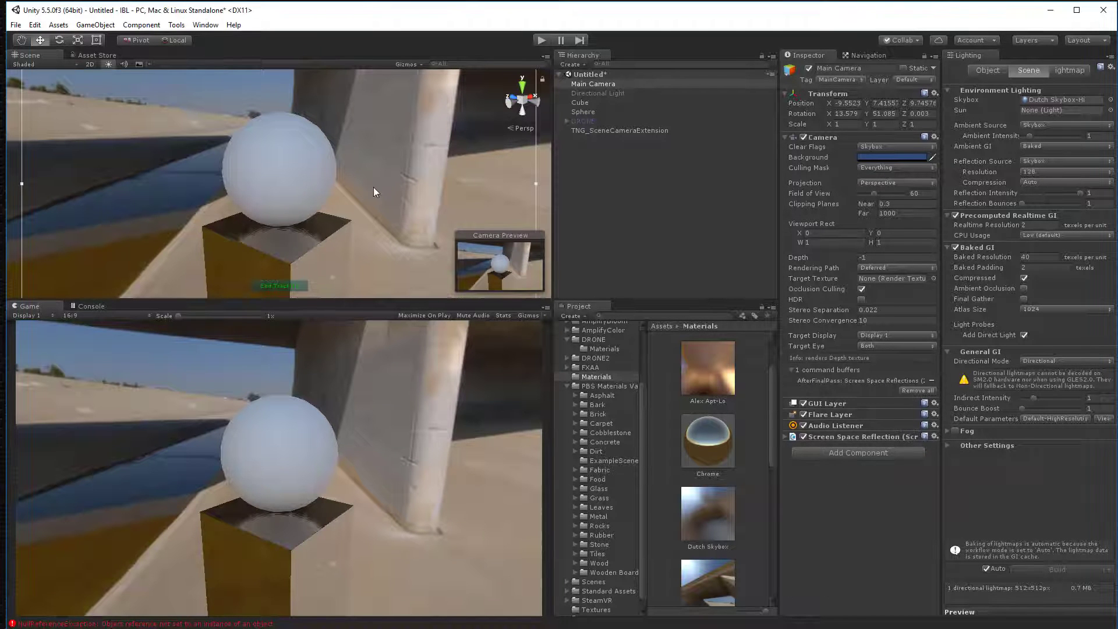
{"action": "left_click_drag", "start_coordinate": [419, 174], "coordinate": [327, 226], "text": "alt"}
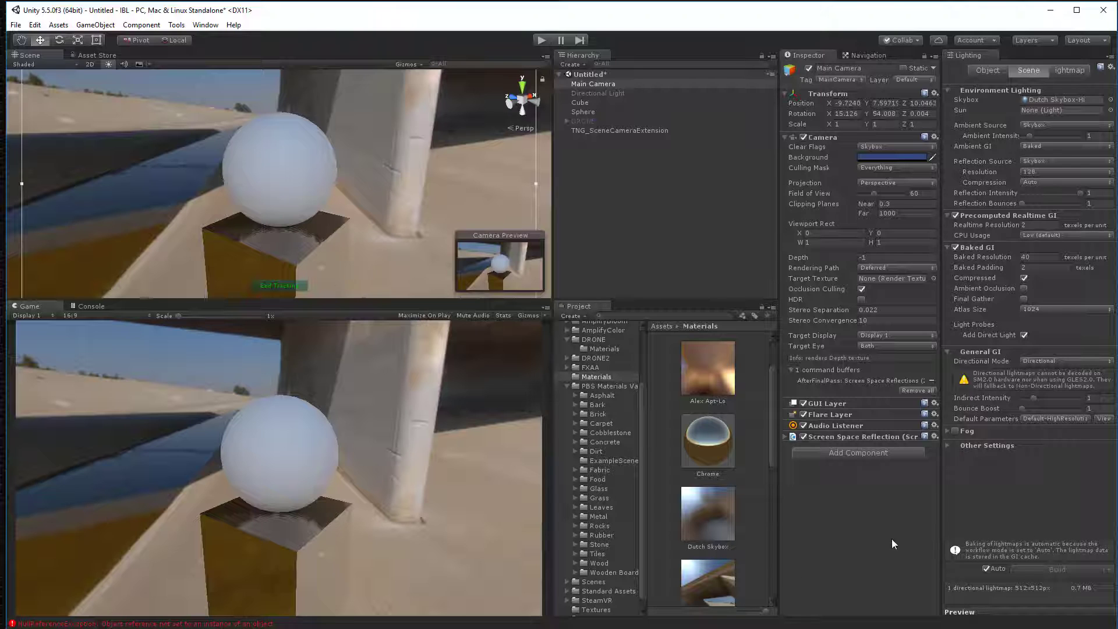
{"action": "left_click", "coordinate": [881, 269]}
{"action": "left_click", "coordinate": [888, 281]}
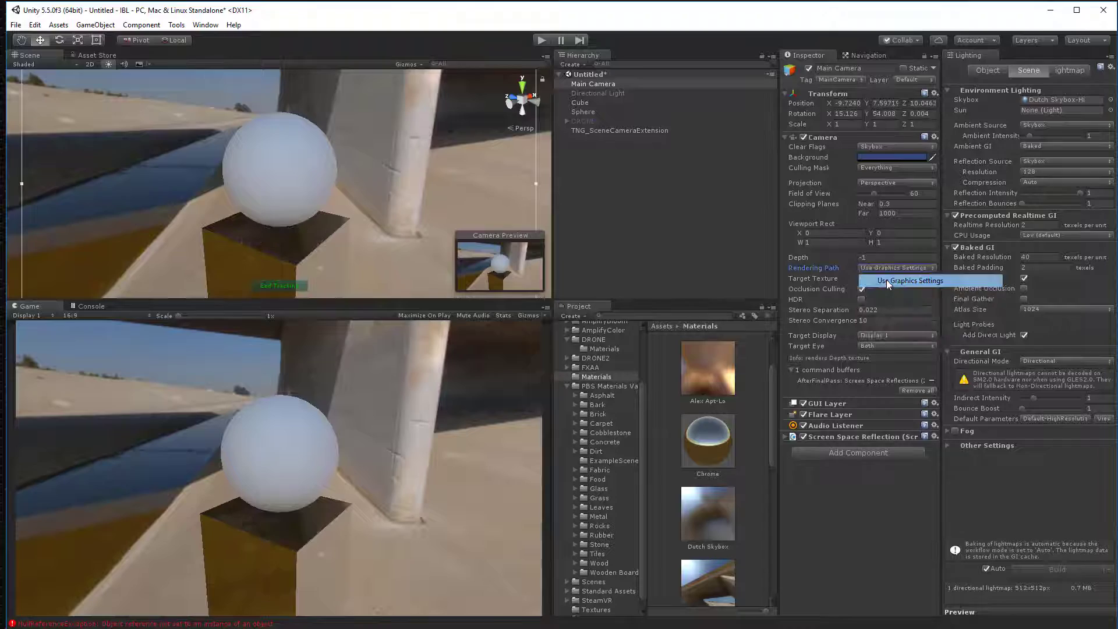
{"action": "left_click_drag", "start_coordinate": [375, 175], "coordinate": [489, 158], "text": "alt"}
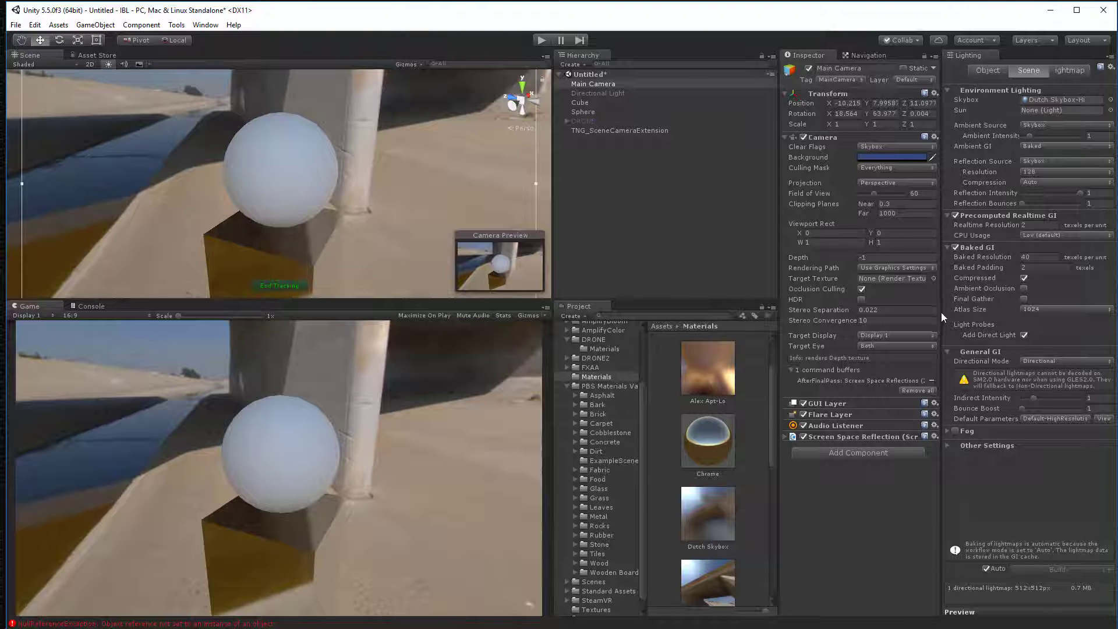
{"action": "left_click", "coordinate": [899, 268]}
{"action": "left_click", "coordinate": [912, 310]}
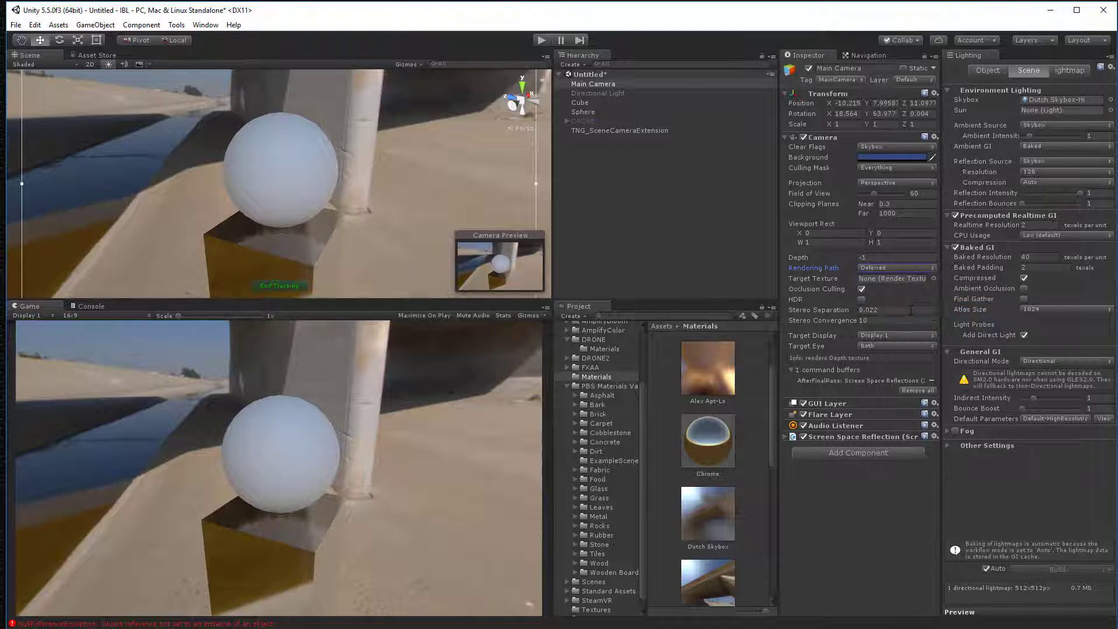
{"action": "left_click_drag", "start_coordinate": [465, 174], "coordinate": [502, 175], "text": "alt"}
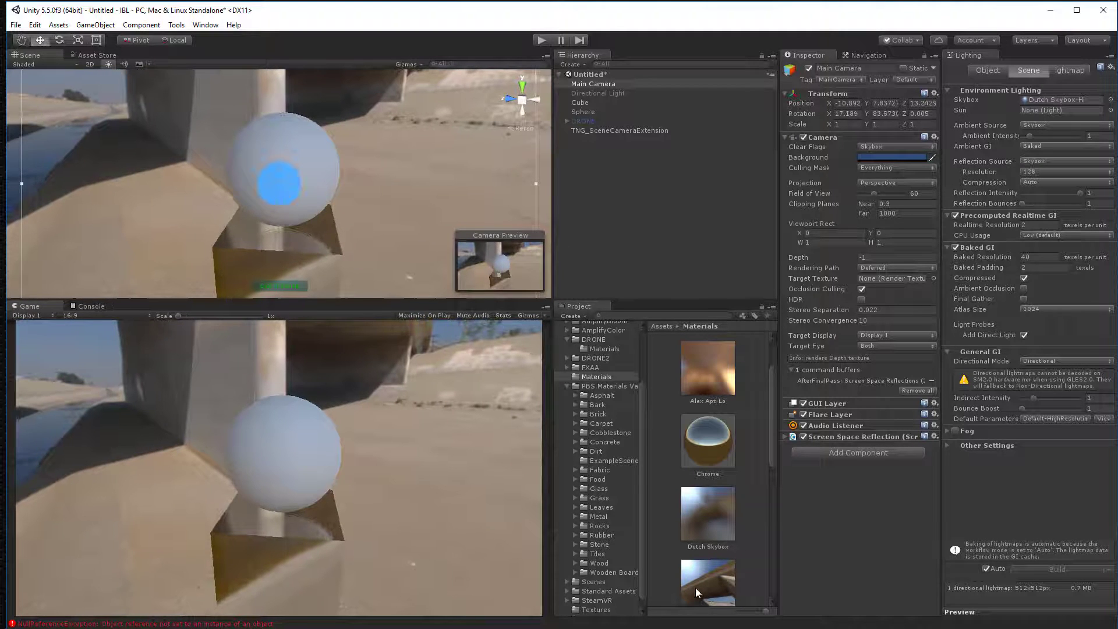
Step: Lower the cube's Chrome material smoothness and set its albedo to grey 7E7E7E
{"action": "left_click", "coordinate": [309, 254]}
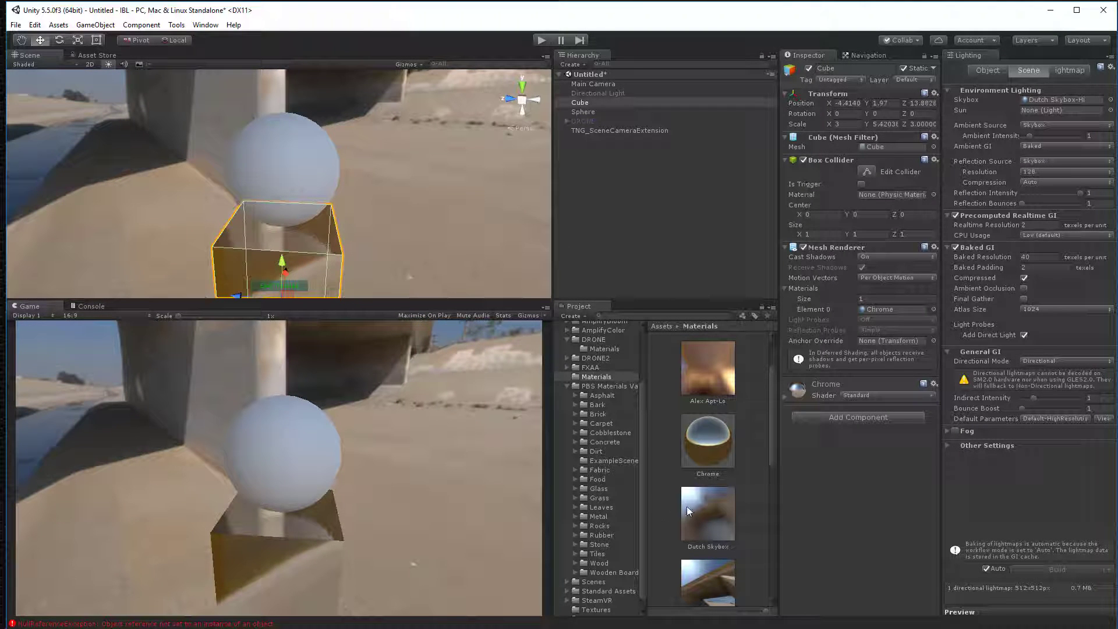
{"action": "left_click", "coordinate": [784, 399]}
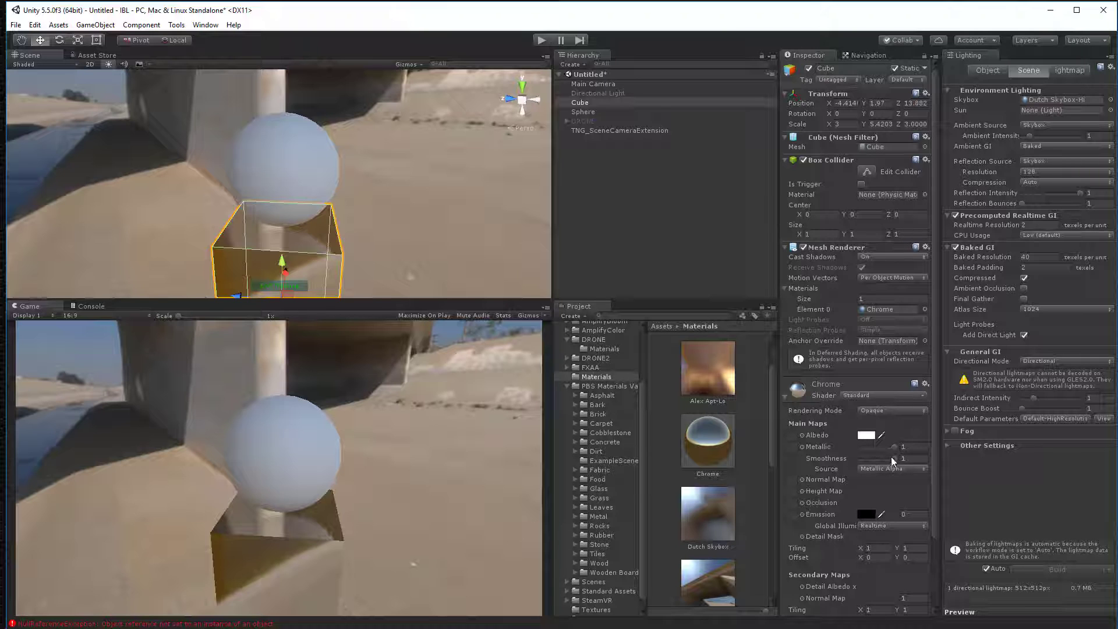
{"action": "left_click_drag", "start_coordinate": [898, 463], "coordinate": [868, 464]}
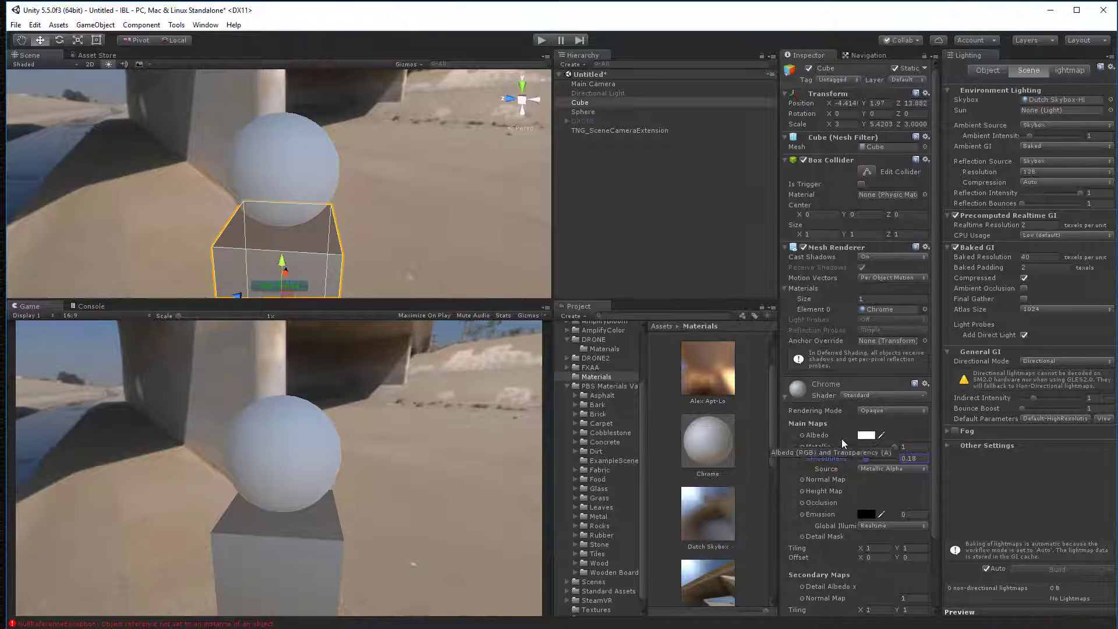
{"action": "left_click", "coordinate": [868, 436]}
{"action": "left_click", "coordinate": [897, 362]}
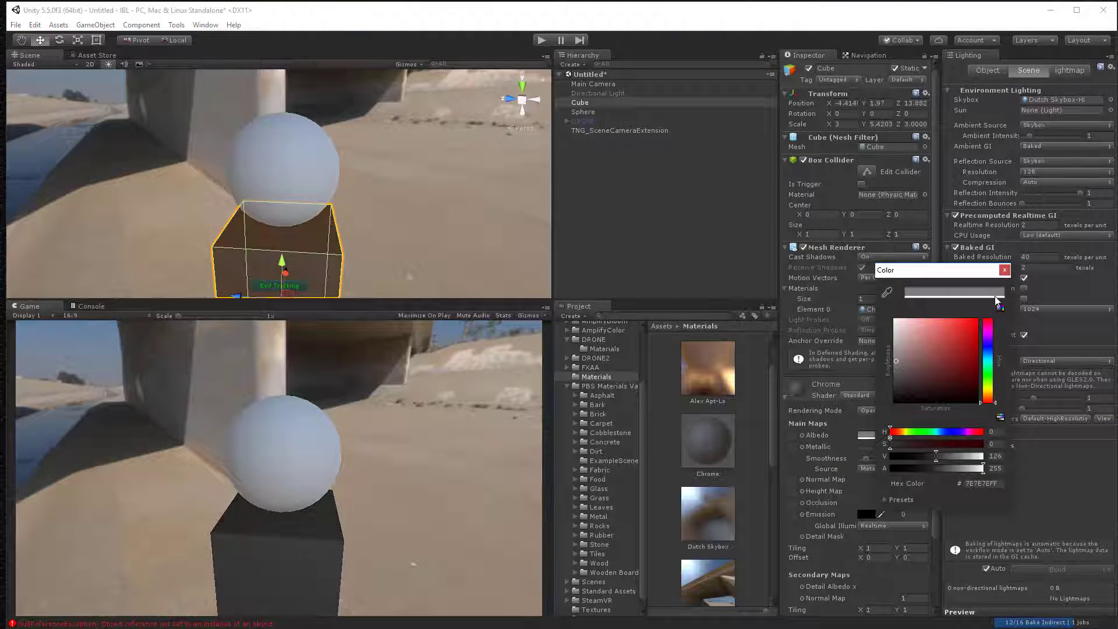
{"action": "left_click", "coordinate": [1004, 272]}
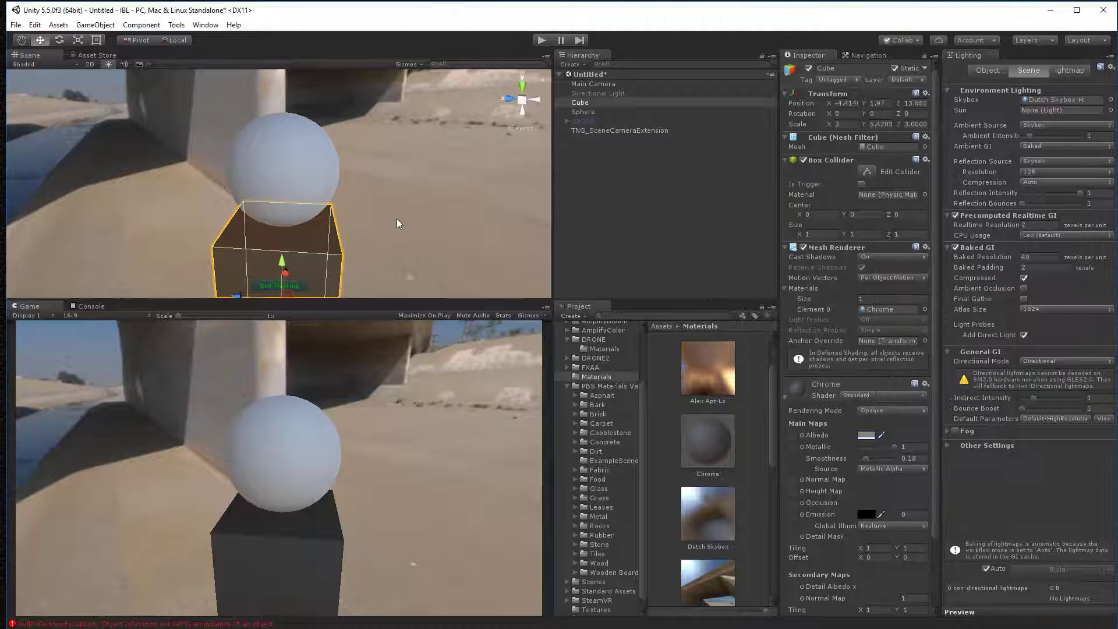
{"action": "left_click", "coordinate": [434, 231]}
{"action": "left_click_drag", "start_coordinate": [433, 231], "coordinate": [425, 209], "text": "alt"}
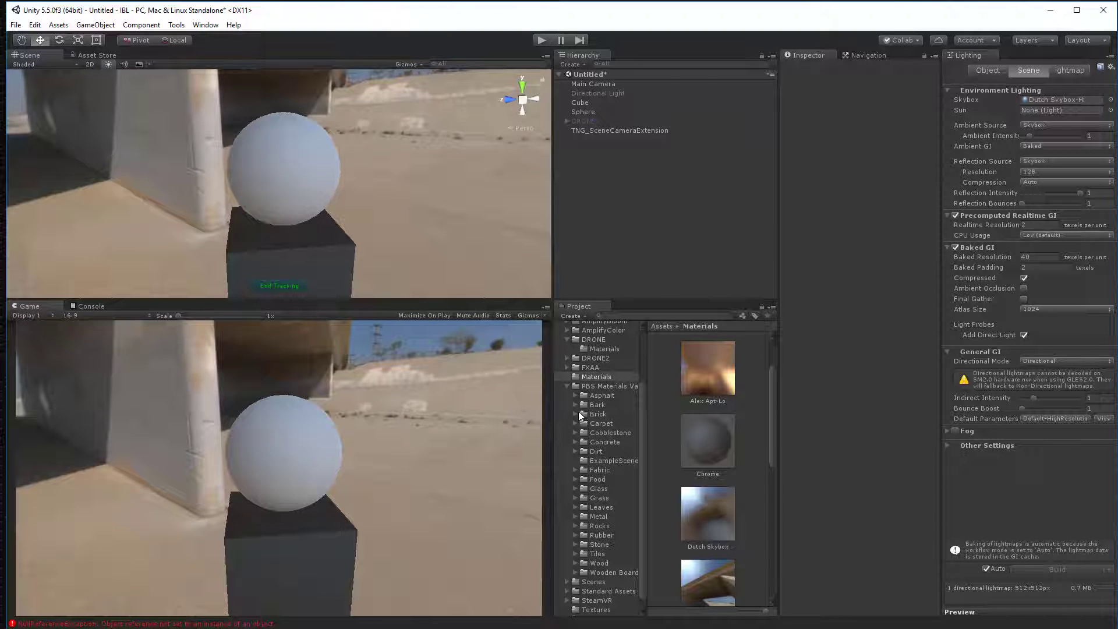
Step: Apply Rubber 1 from the PBS Materials Variety Pack to the sphere, then select the cube
{"action": "left_click", "coordinate": [600, 535]}
{"action": "left_click_drag", "start_coordinate": [711, 438], "coordinate": [305, 174]}
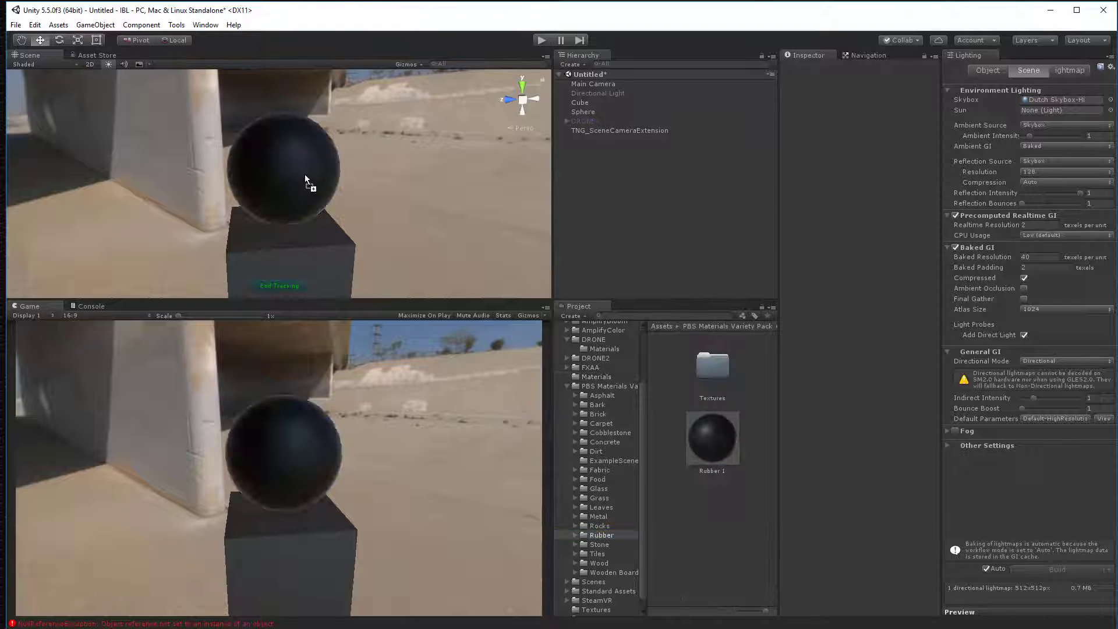
{"action": "left_click_drag", "start_coordinate": [393, 156], "coordinate": [353, 187], "text": "alt"}
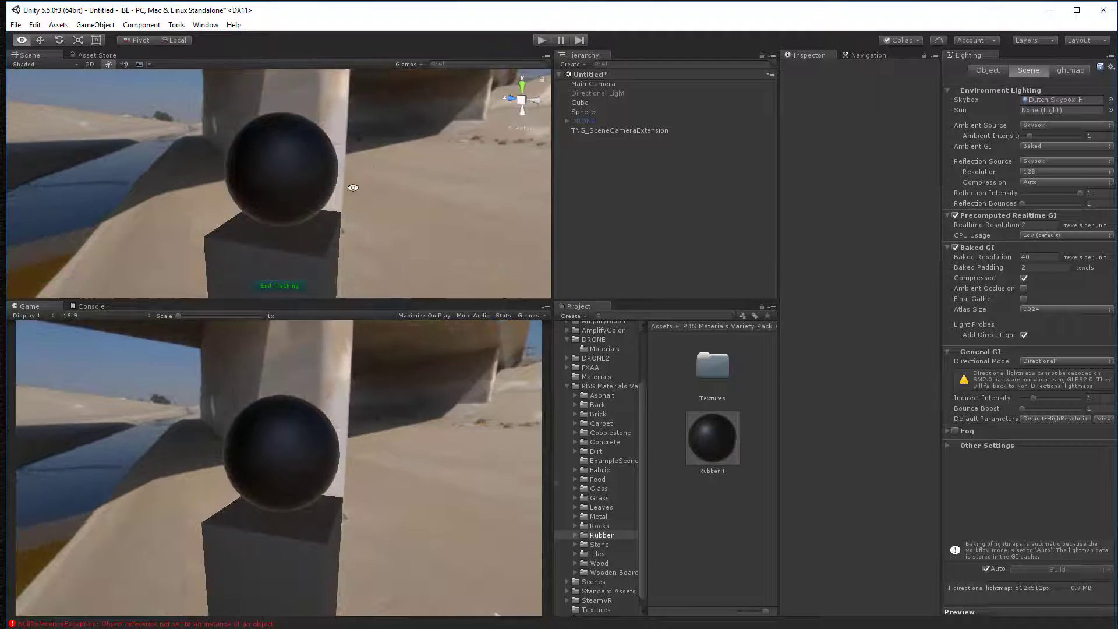
{"action": "left_click", "coordinate": [282, 242]}
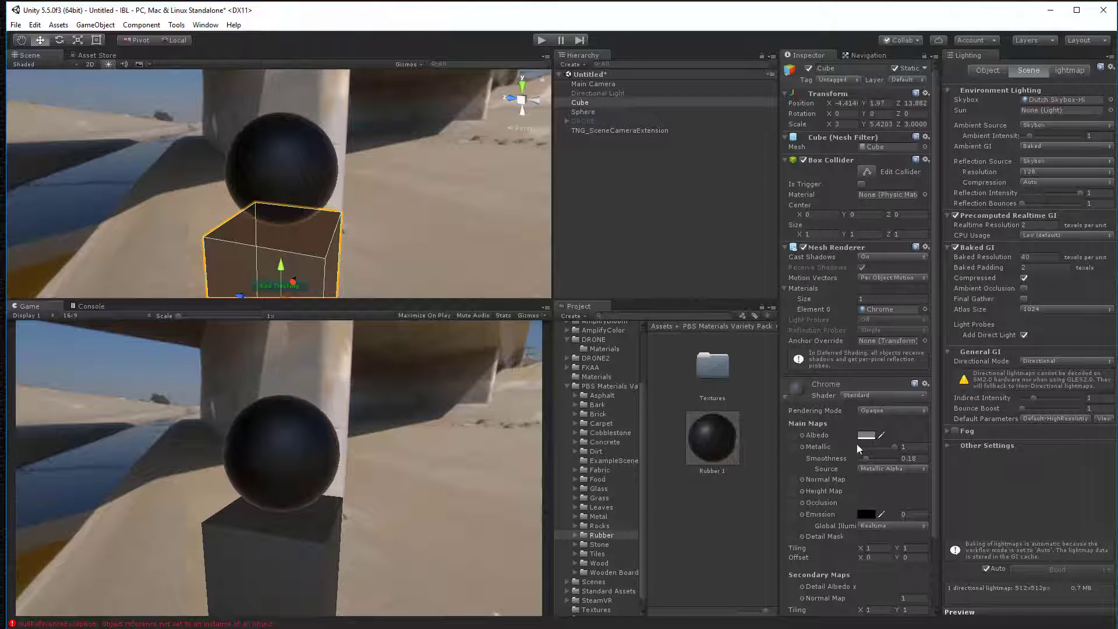
Step: Set the cube's Chrome material albedo back to white
{"action": "left_click", "coordinate": [874, 440]}
{"action": "left_click", "coordinate": [905, 347]}
{"action": "left_click", "coordinate": [490, 237]}
{"action": "left_click_drag", "start_coordinate": [452, 210], "coordinate": [400, 210], "text": "alt"}
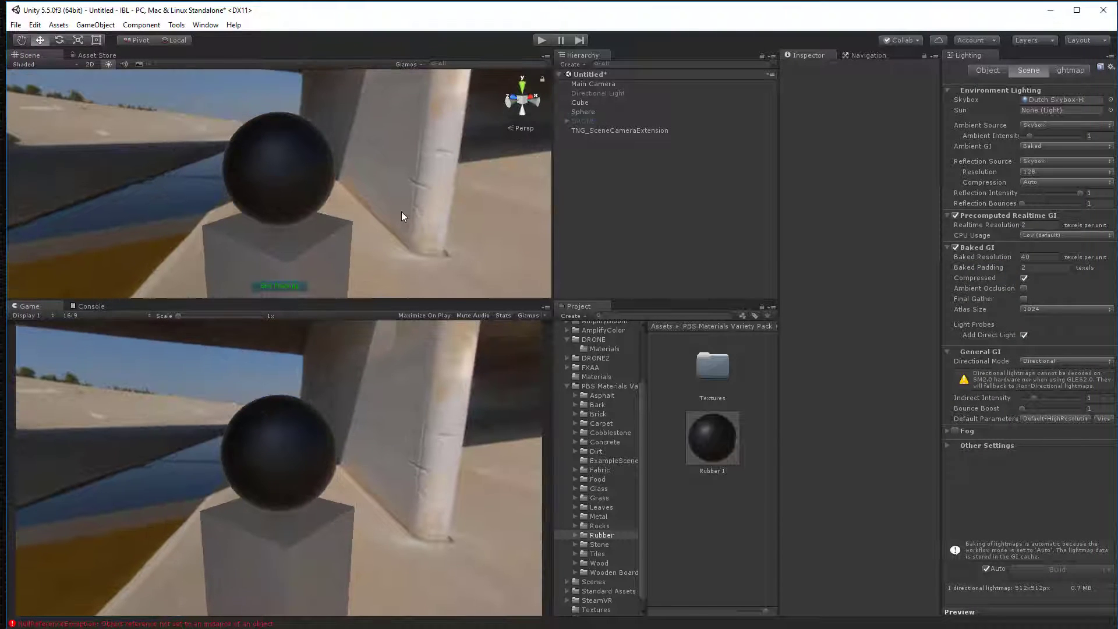
Step: Keep ambient source on Skybox and GI on Baked, and set ambient intensity to 0.5
{"action": "left_click", "coordinate": [1057, 126]}
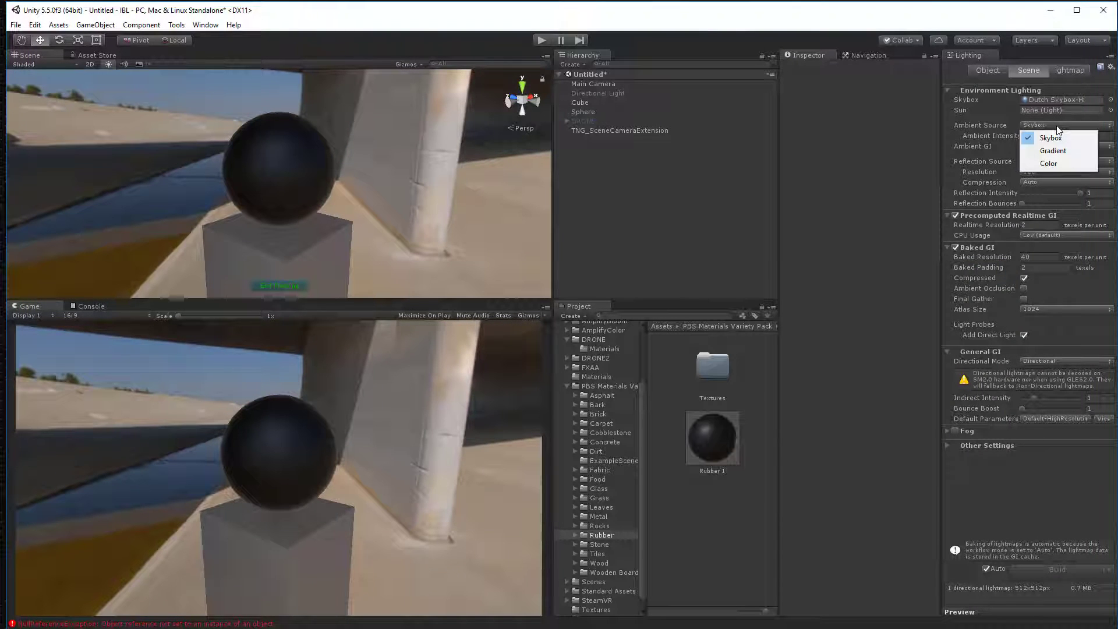
{"action": "left_click", "coordinate": [1057, 125]}
{"action": "left_click", "coordinate": [1058, 125]}
{"action": "left_click", "coordinate": [921, 128]}
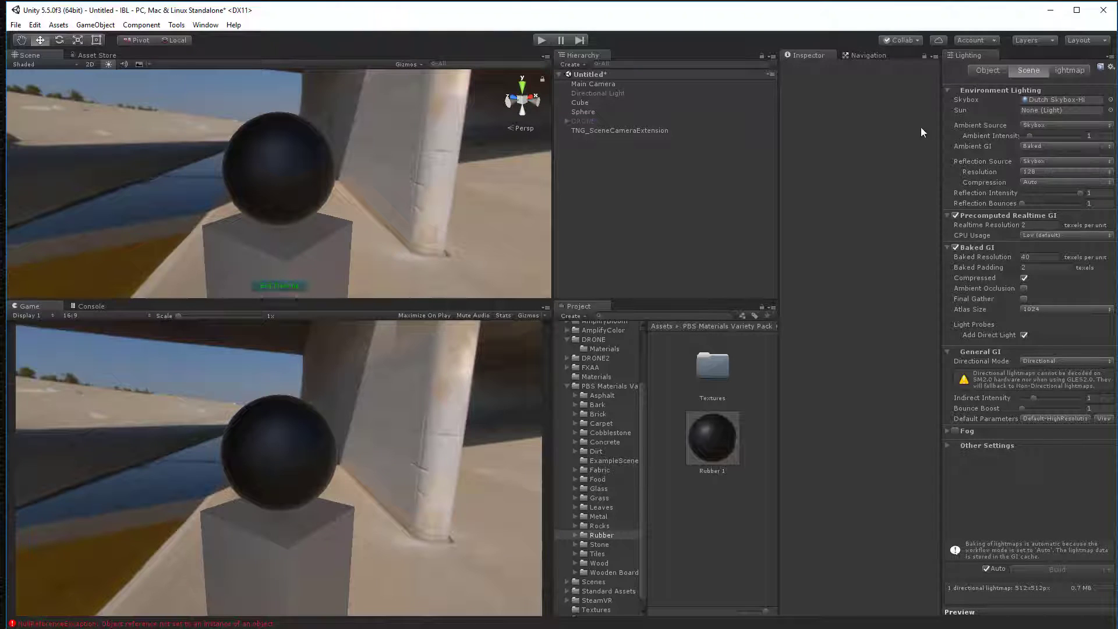
{"action": "left_click", "coordinate": [1032, 146]}
{"action": "left_click", "coordinate": [1054, 171]}
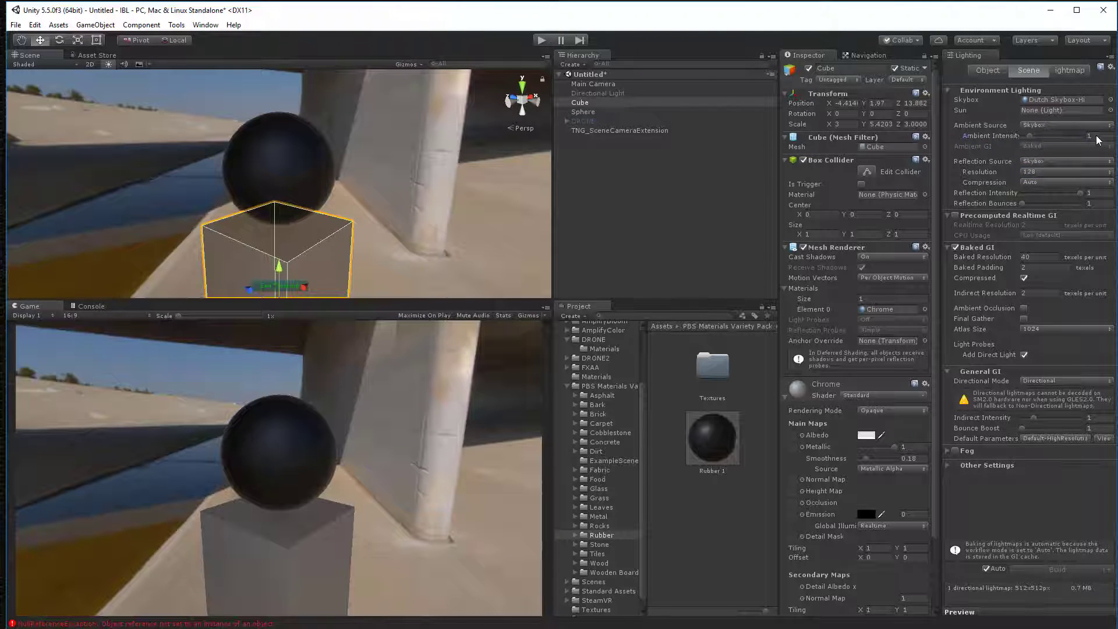
{"action": "left_click", "coordinate": [1096, 138]}
{"action": "key", "text": "BackSpace"}
{"action": "type", "text": "0.5"}
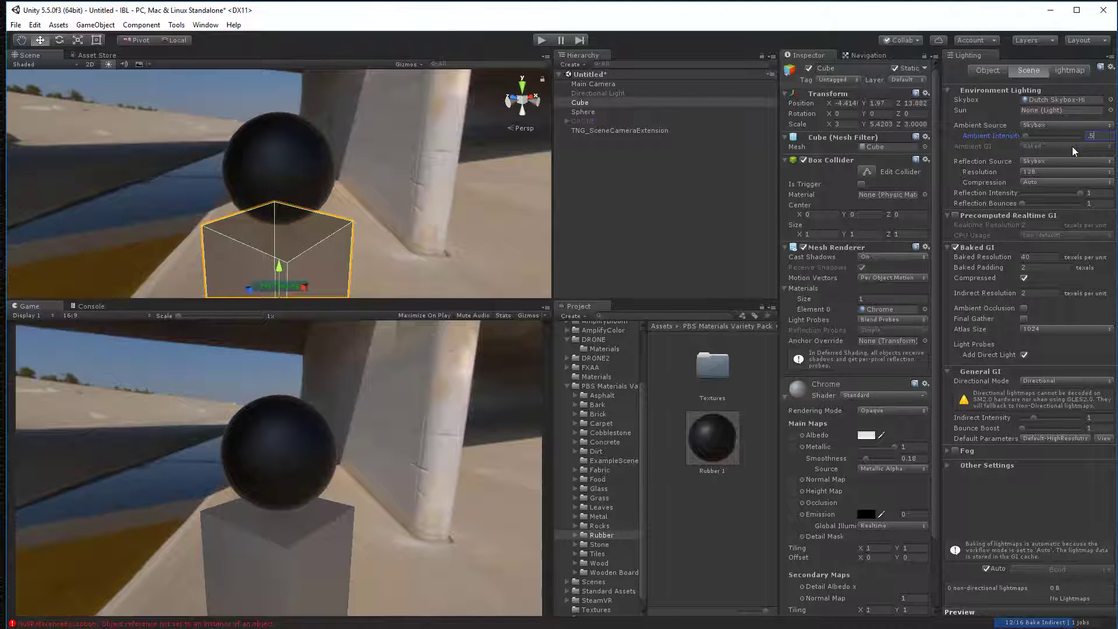
{"action": "key", "text": "Tab"}
Step: Turn on baked ambient occlusion and raise baked resolution from 40 to 60
{"action": "left_click", "coordinate": [612, 254]}
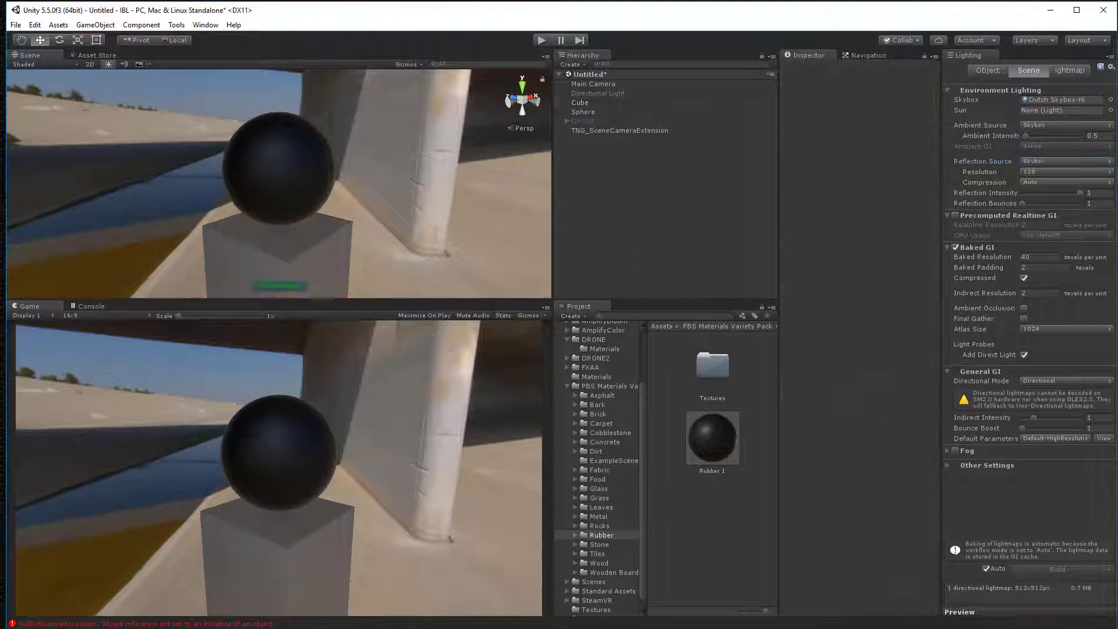
{"action": "left_click", "coordinate": [1025, 308]}
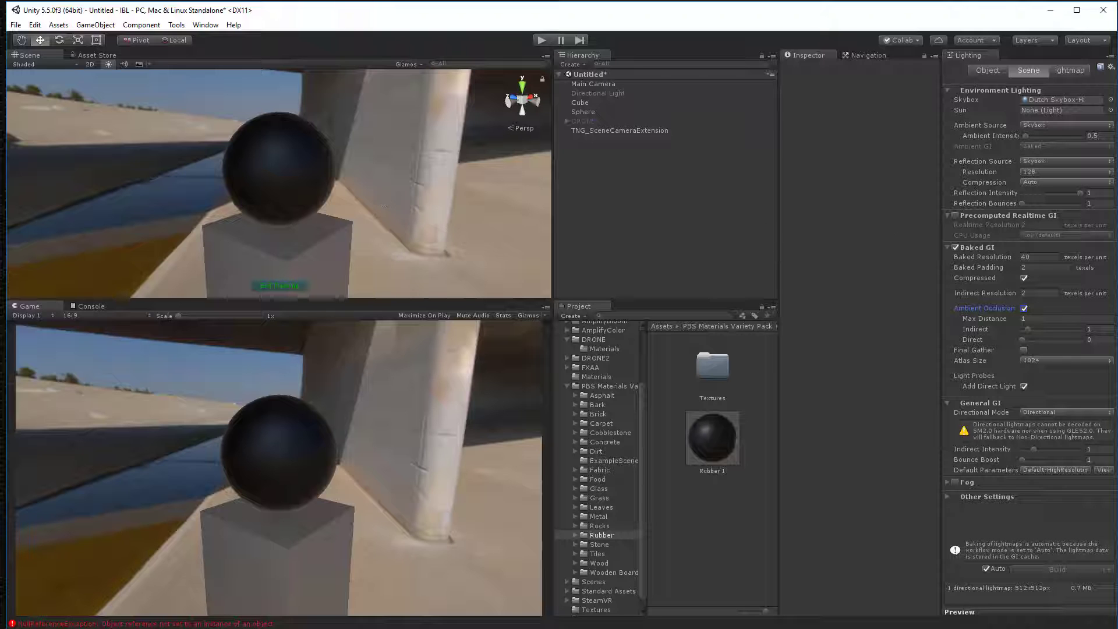
{"action": "left_click_drag", "start_coordinate": [1008, 255], "coordinate": [1001, 248]}
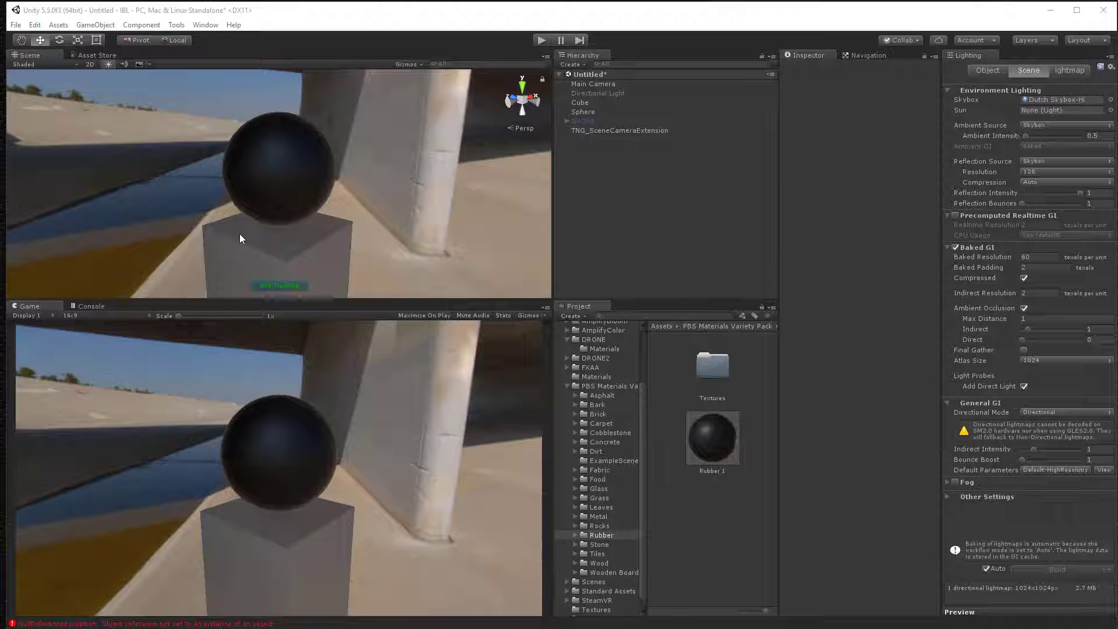
{"action": "mouse_move", "coordinate": [369, 236]}
{"action": "left_mouse_down", "text": "alt"}
{"action": "mouse_move", "coordinate": [320, 170]}
{"action": "mouse_move", "coordinate": [300, 186]}
{"action": "mouse_move", "coordinate": [299, 170]}
{"action": "mouse_move", "coordinate": [237, 200]}
{"action": "mouse_move", "coordinate": [210, 185]}
{"action": "mouse_move", "coordinate": [381, 220]}
{"action": "left_mouse_up", "text": "alt"}
{"action": "left_click", "coordinate": [314, 253]}
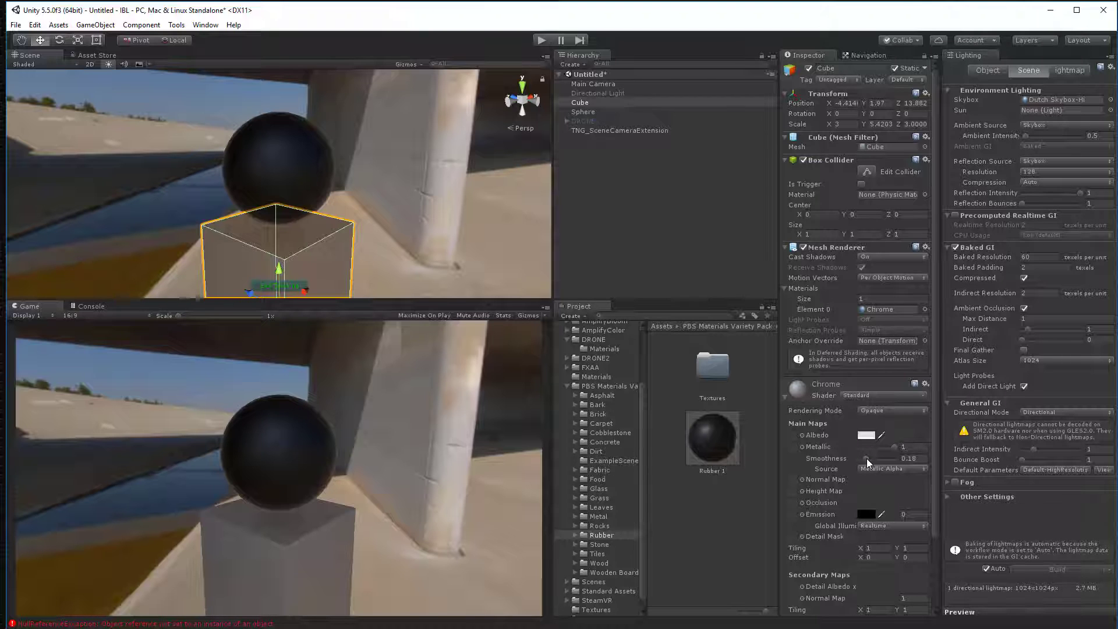
Step: Set the Chrome material's Smoothness and Metallic both to 0, then deselect the cube
{"action": "left_click_drag", "start_coordinate": [867, 460], "coordinate": [856, 460]}
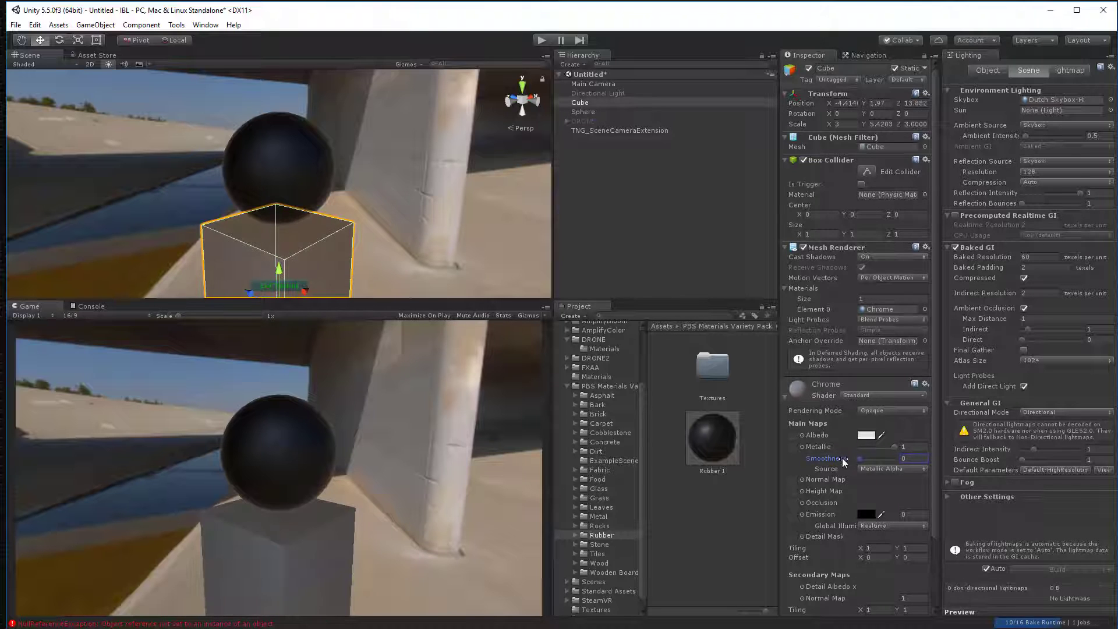
{"action": "mouse_move", "coordinate": [329, 231]}
{"action": "left_mouse_down", "text": "alt"}
{"action": "mouse_move", "coordinate": [320, 197]}
{"action": "mouse_move", "coordinate": [315, 227]}
{"action": "mouse_move", "coordinate": [325, 231]}
{"action": "left_mouse_up", "text": "alt"}
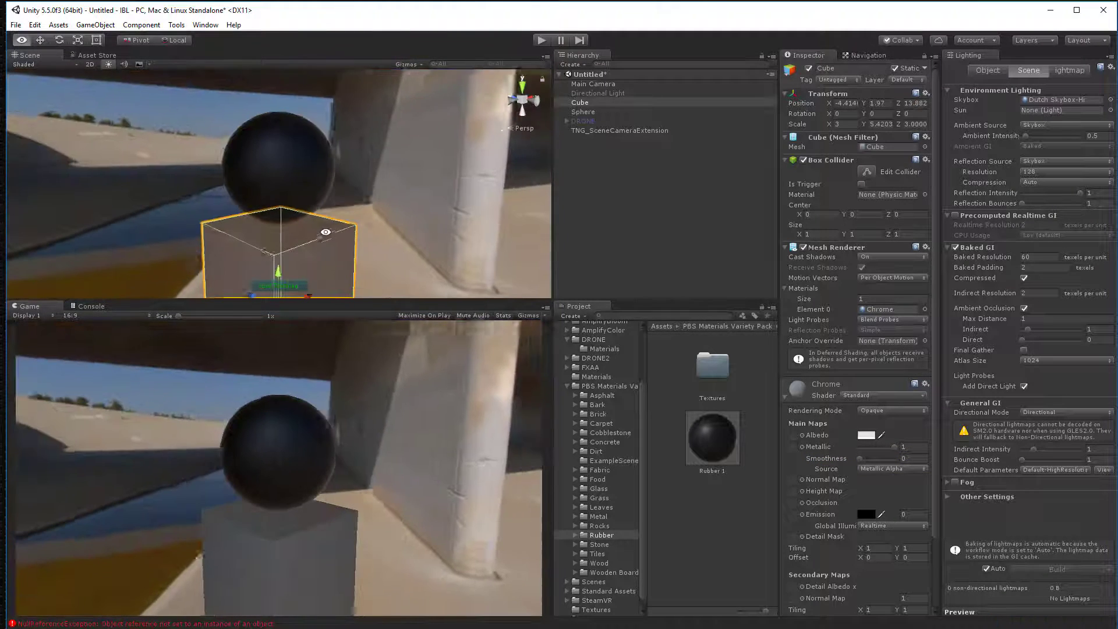
{"action": "left_click", "coordinate": [902, 458]}
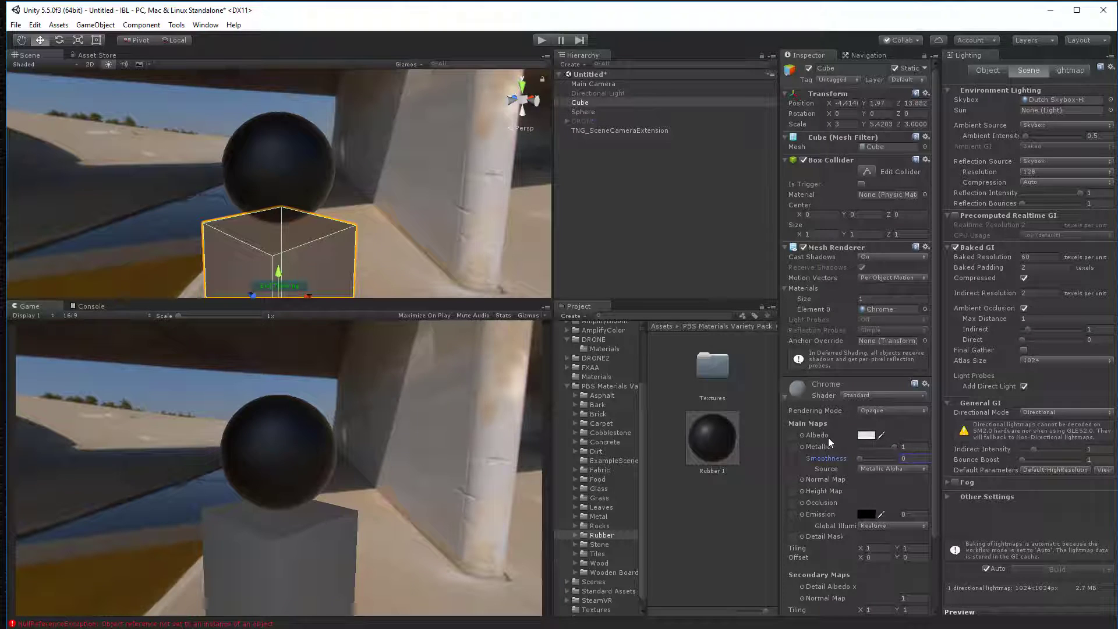
{"action": "left_click", "coordinate": [903, 447]}
{"action": "type", "text": "0"}
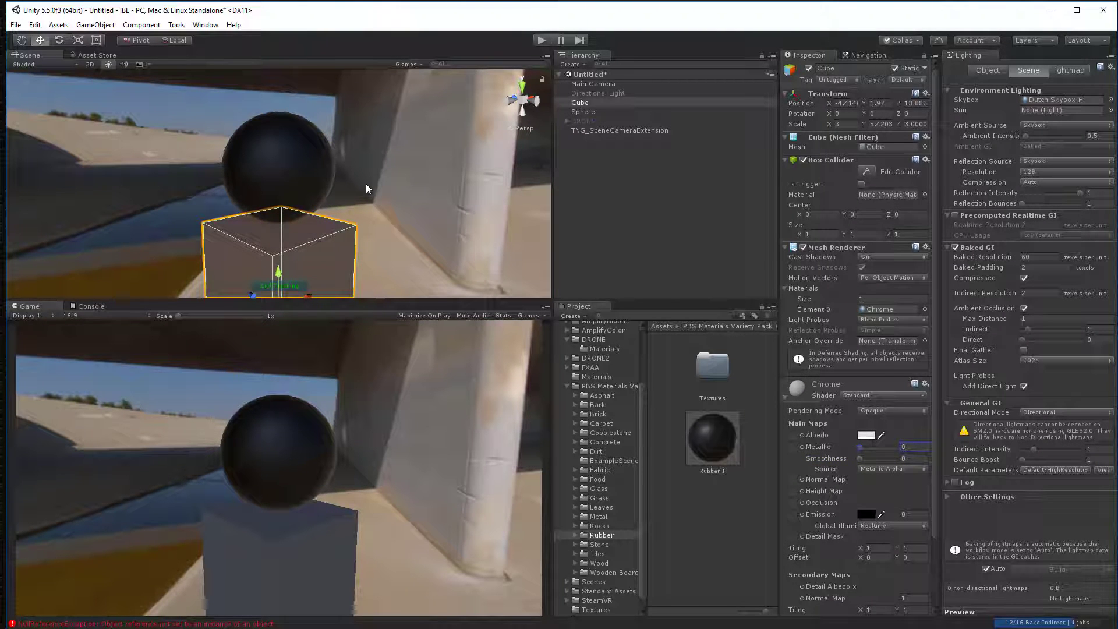
{"action": "left_click", "coordinate": [366, 184]}
{"action": "left_click_drag", "start_coordinate": [374, 184], "coordinate": [417, 216], "text": "alt"}
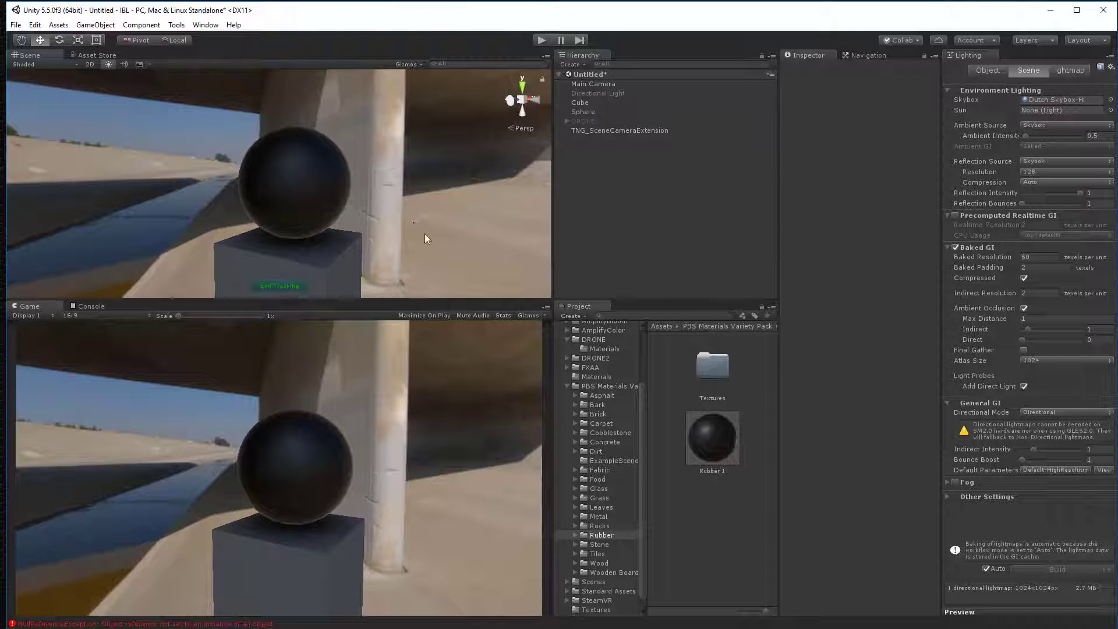
Step: Re-enable the Directional Light from its Inspector checkbox
{"action": "left_click_drag", "start_coordinate": [425, 231], "coordinate": [495, 151], "text": "alt"}
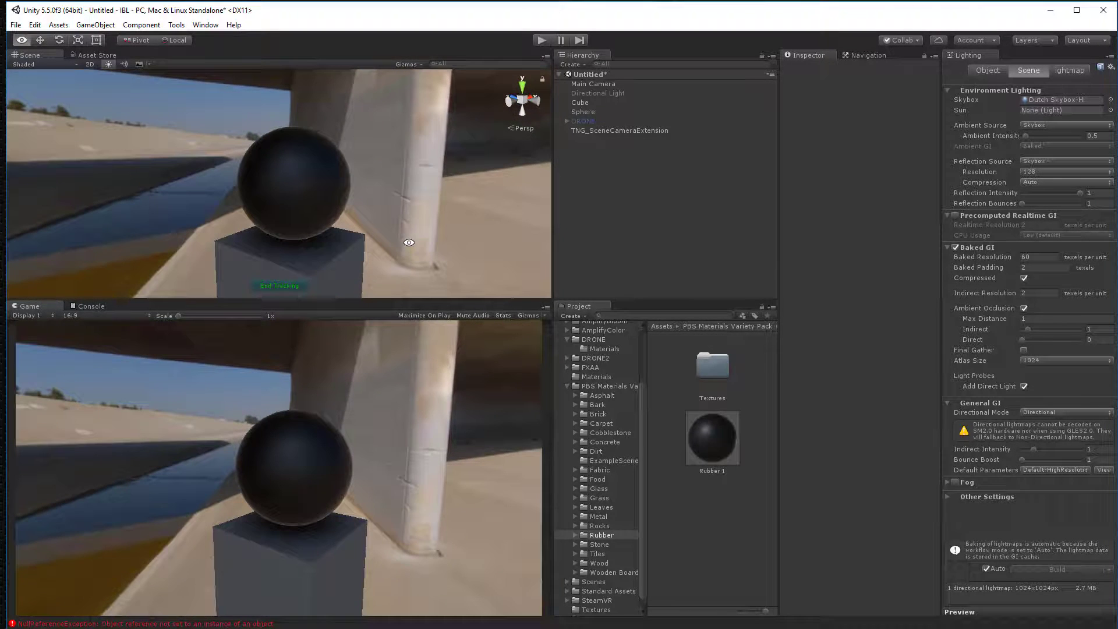
{"action": "left_click", "coordinate": [582, 94]}
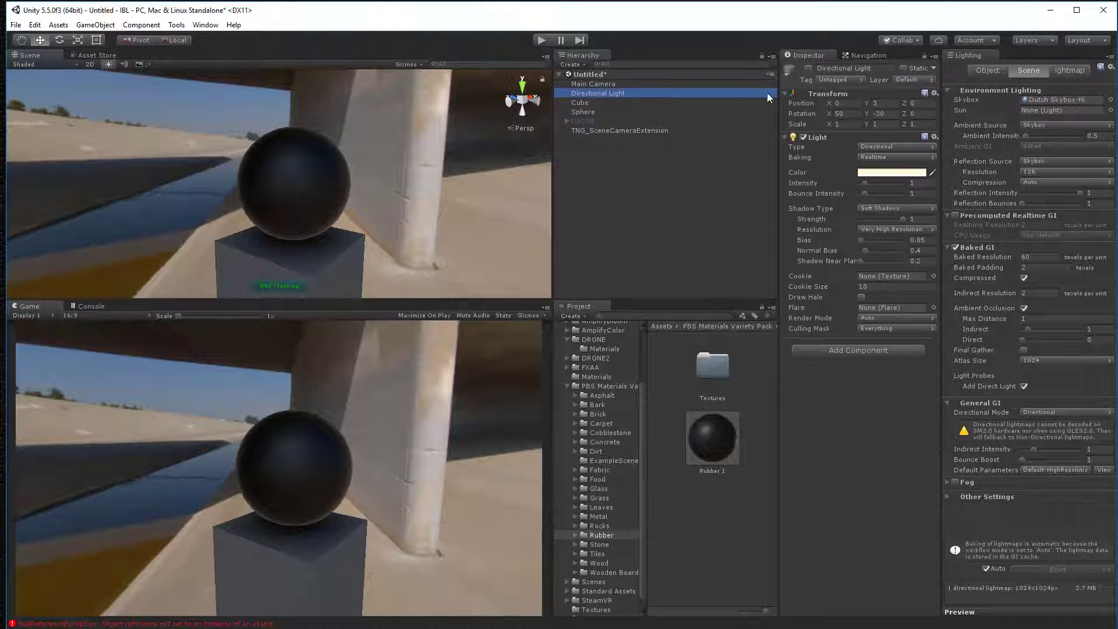
{"action": "left_click", "coordinate": [801, 64]}
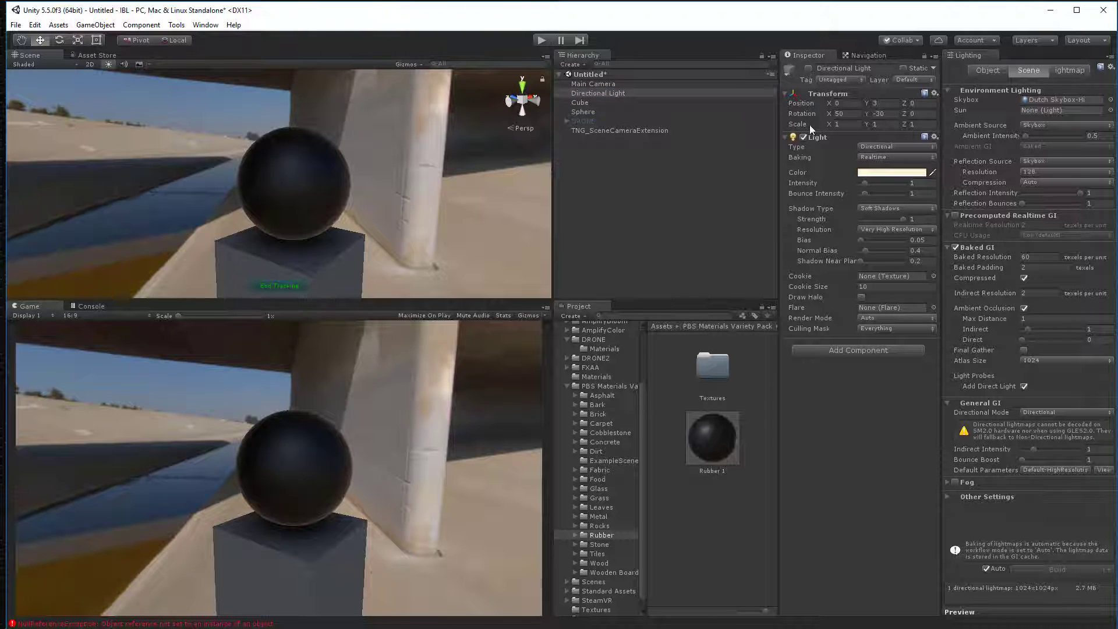
{"action": "left_click", "coordinate": [808, 68]}
{"action": "left_click_drag", "start_coordinate": [489, 174], "coordinate": [256, 235], "text": "alt"}
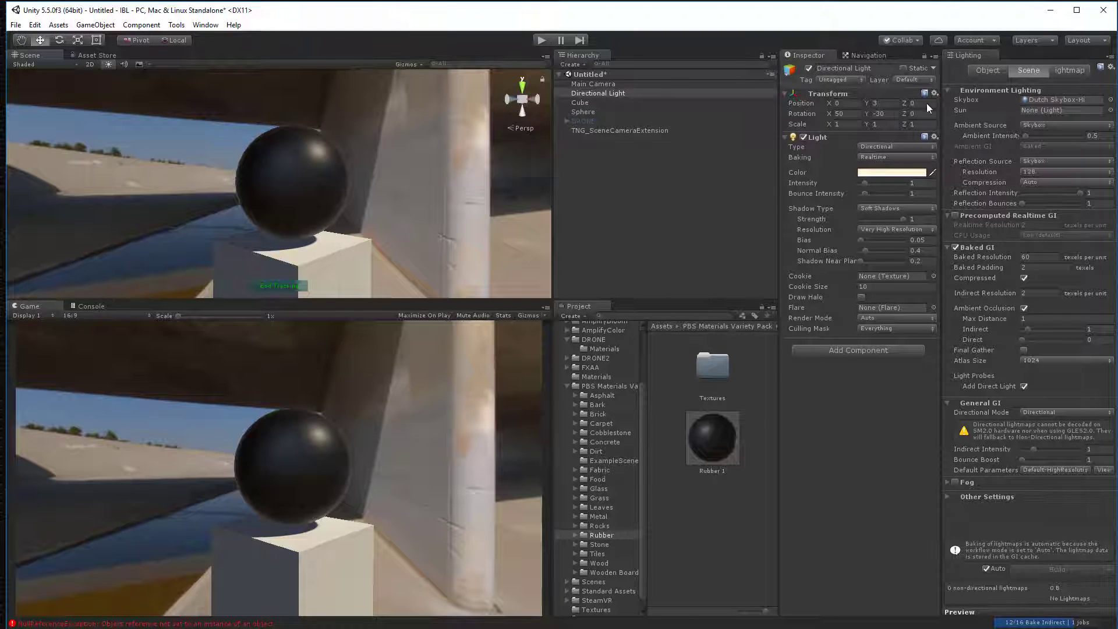
Step: Set the Directional Light's intensity to 0.7
{"action": "left_click", "coordinate": [919, 183]}
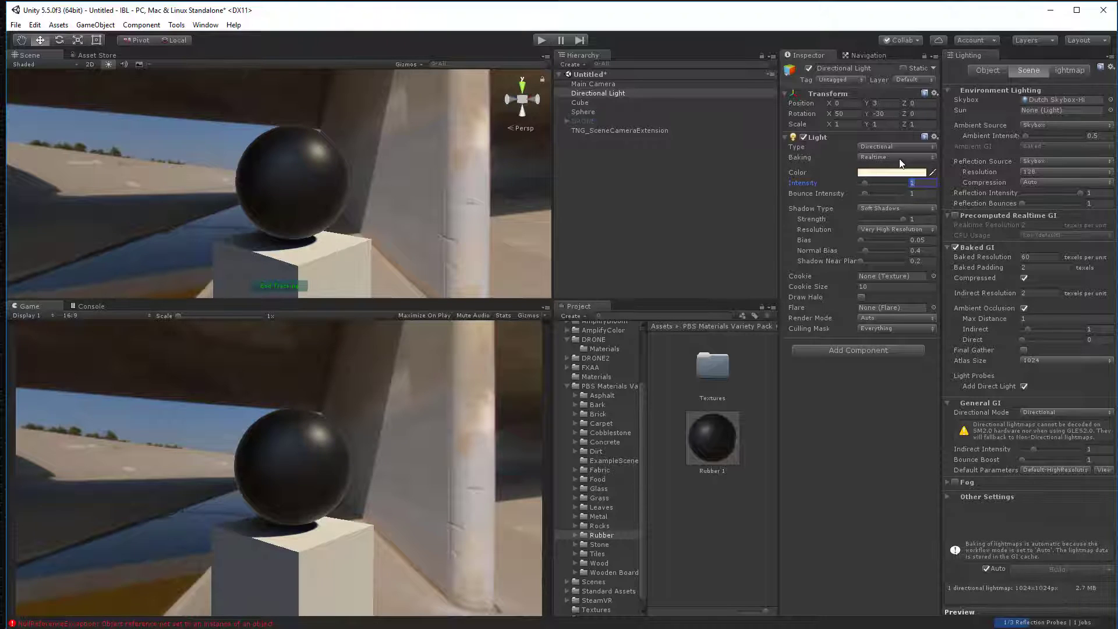
{"action": "type", "text": ".5"}
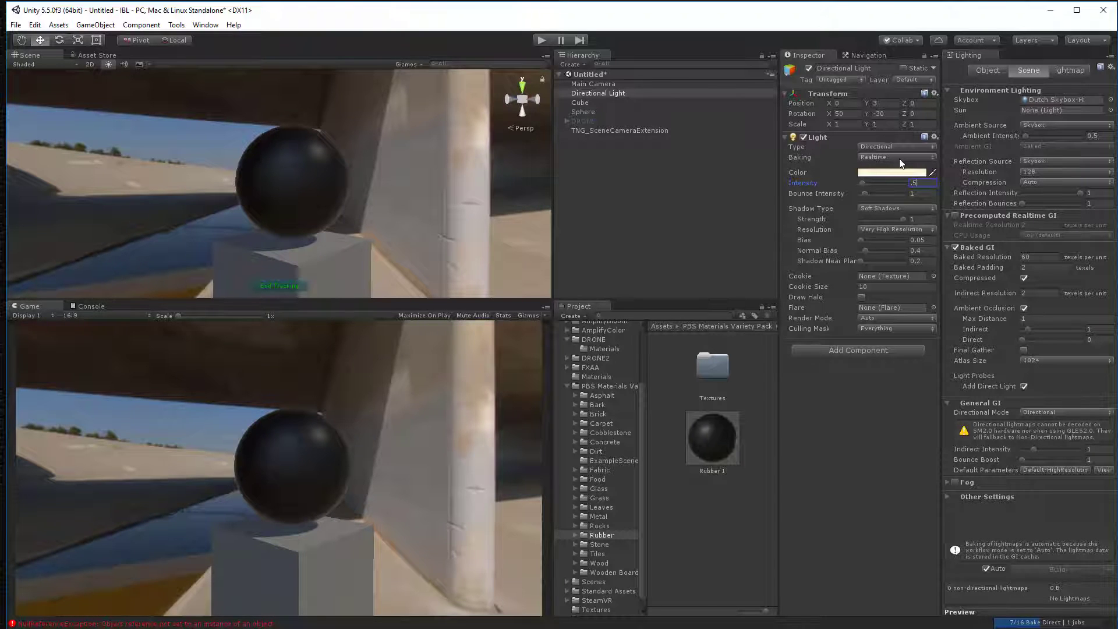
{"action": "key", "text": "BackSpace"}
{"action": "type", "text": "7"}
{"action": "left_click_drag", "start_coordinate": [421, 200], "coordinate": [262, 233], "text": "alt"}
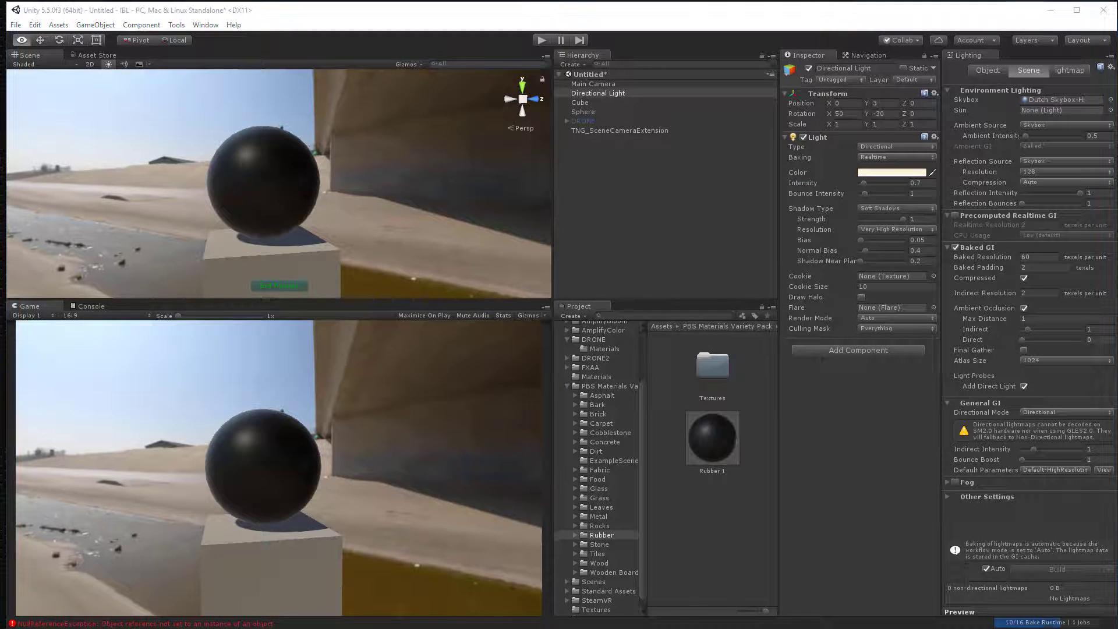
{"action": "left_click_drag", "start_coordinate": [396, 190], "coordinate": [708, 253], "text": "alt"}
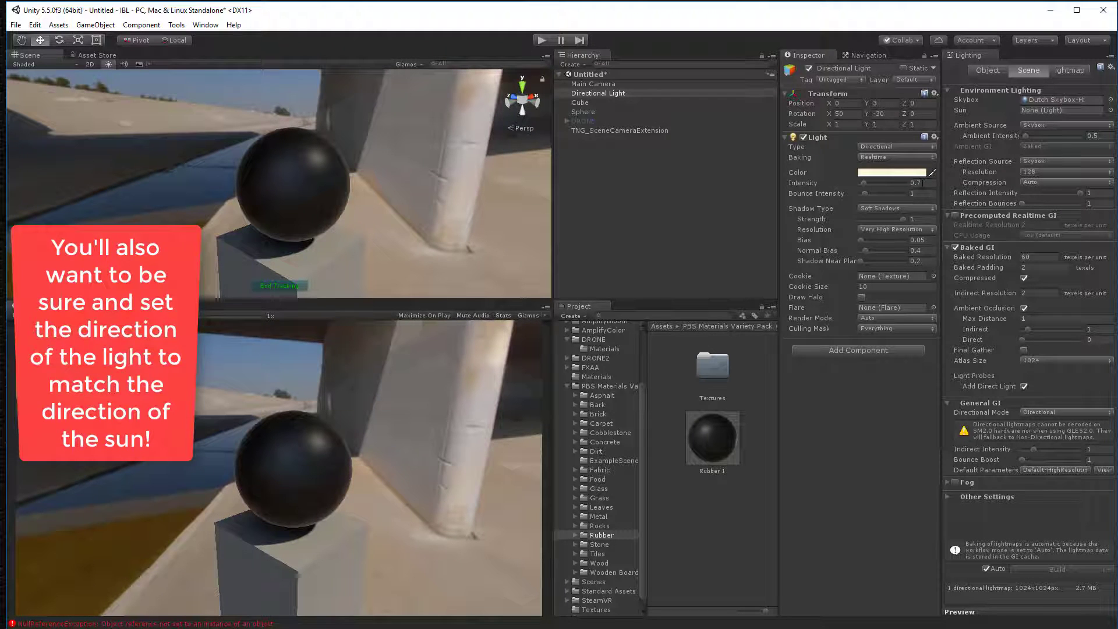
Step: Lower the Directional Light intensity to 0.5, mark it Static and set its mode to Baked
{"action": "left_click", "coordinate": [924, 183]}
{"action": "type", "text": "0.5"}
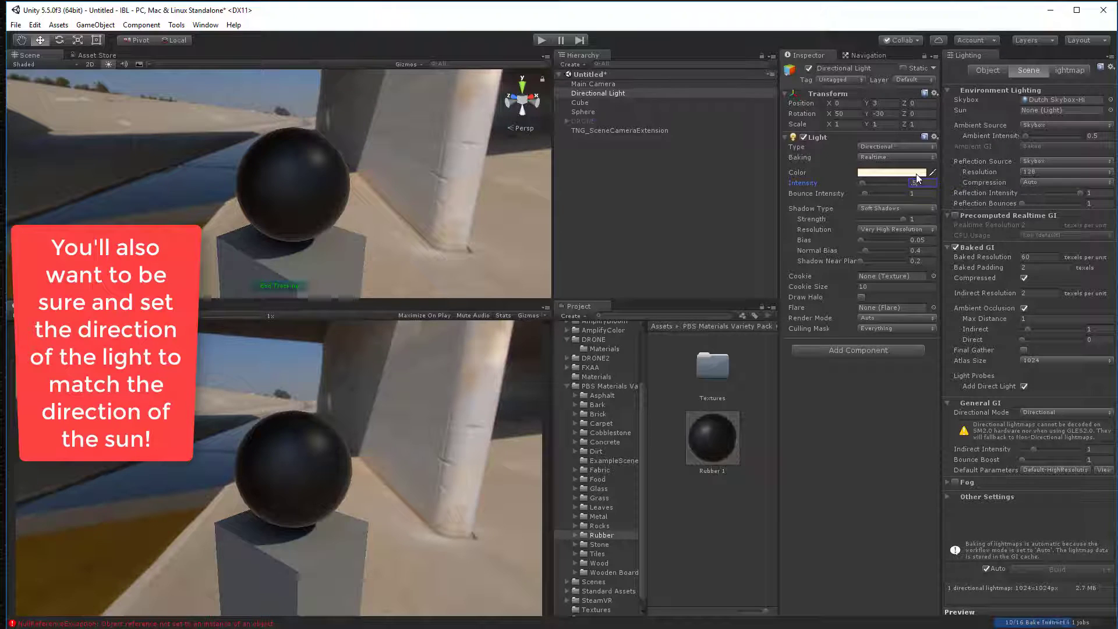
{"action": "left_click_drag", "start_coordinate": [413, 147], "coordinate": [308, 172], "text": "alt"}
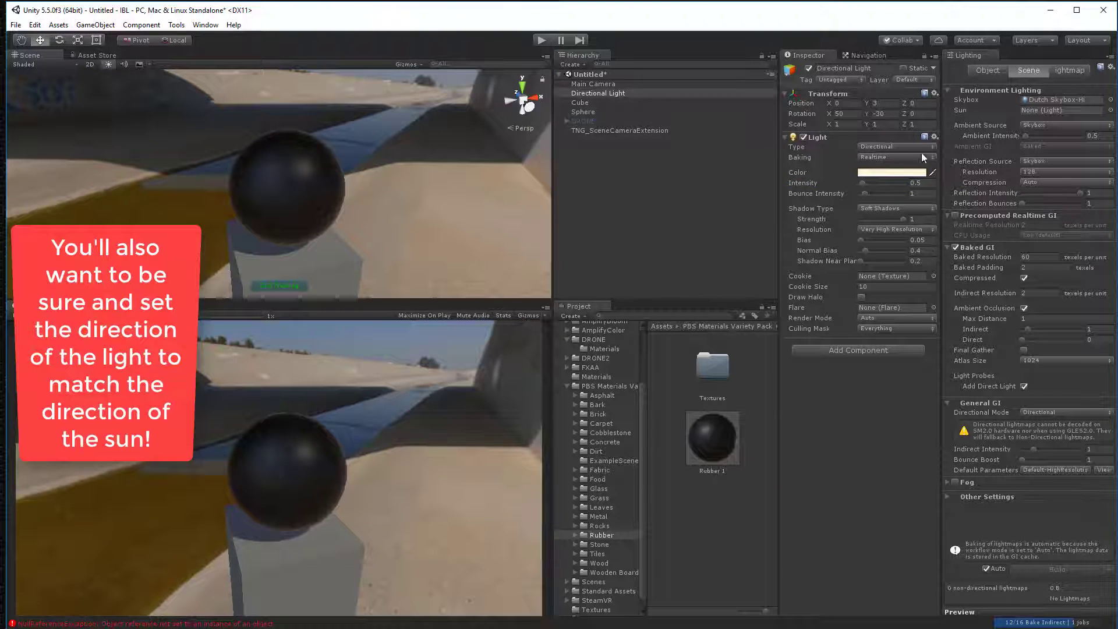
{"action": "left_click", "coordinate": [903, 69]}
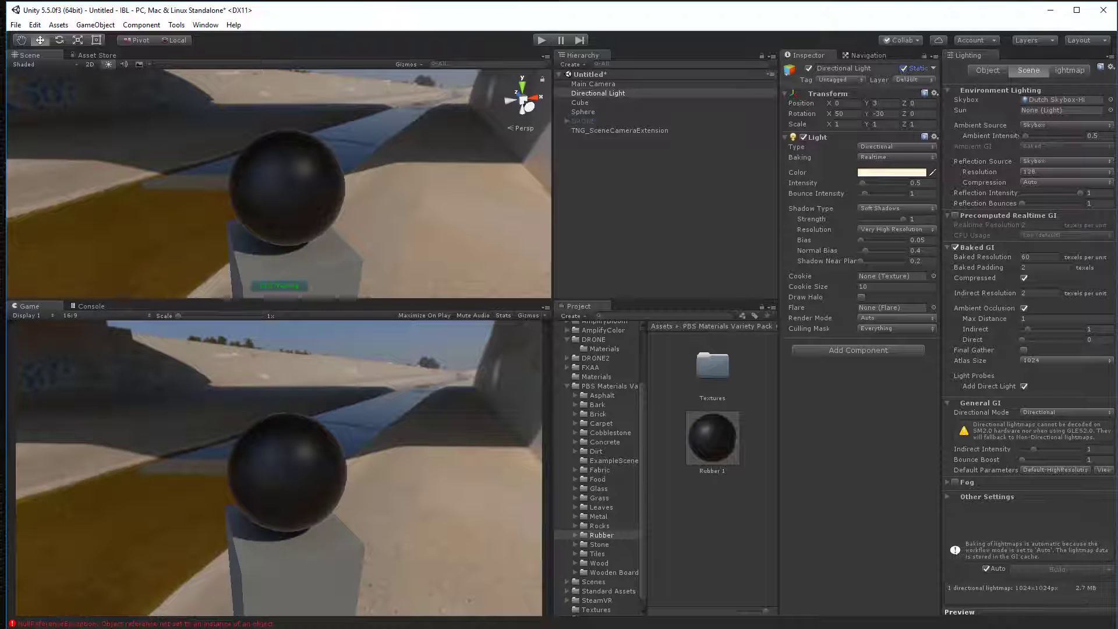
{"action": "left_click", "coordinate": [884, 156]}
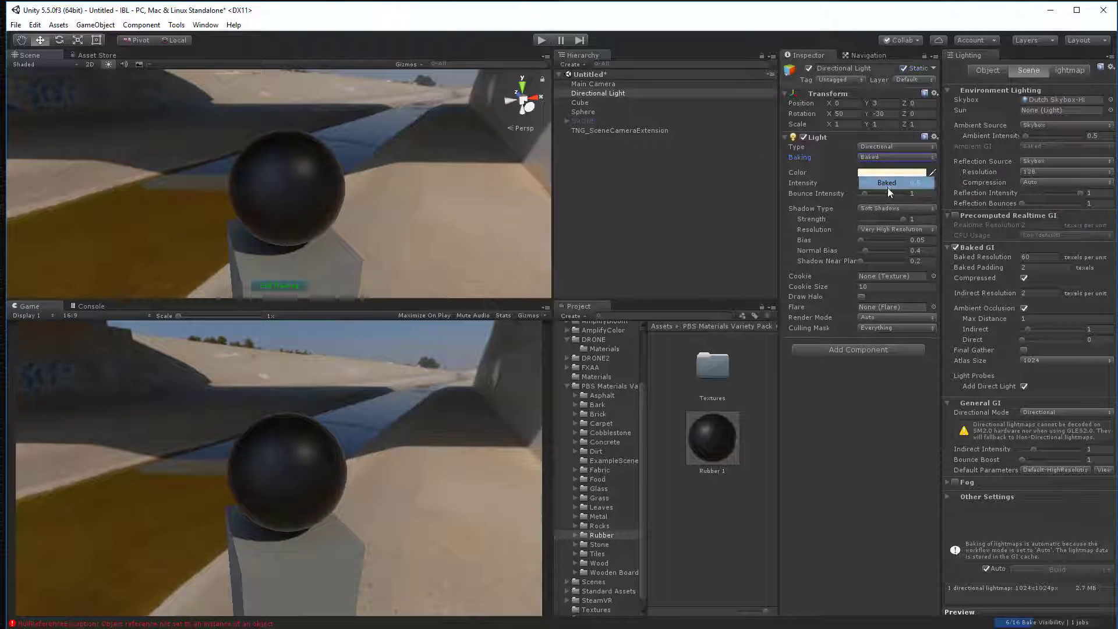
{"action": "left_click", "coordinate": [888, 188]}
{"action": "left_click_drag", "start_coordinate": [468, 180], "coordinate": [277, 234], "text": "alt"}
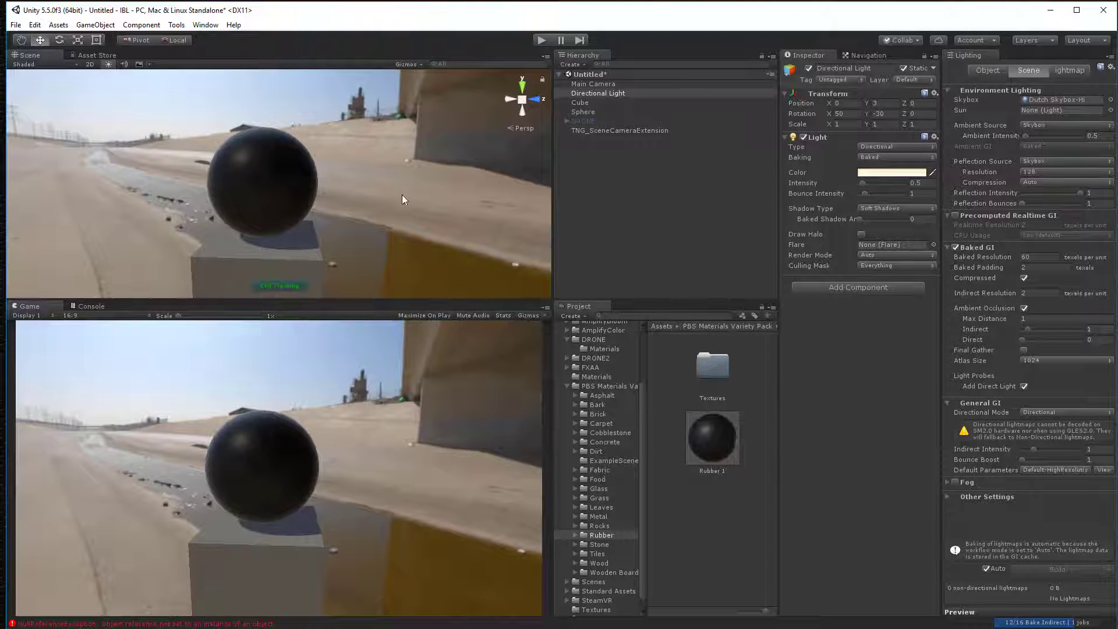
{"action": "left_click_drag", "start_coordinate": [404, 199], "coordinate": [533, 181], "text": "alt"}
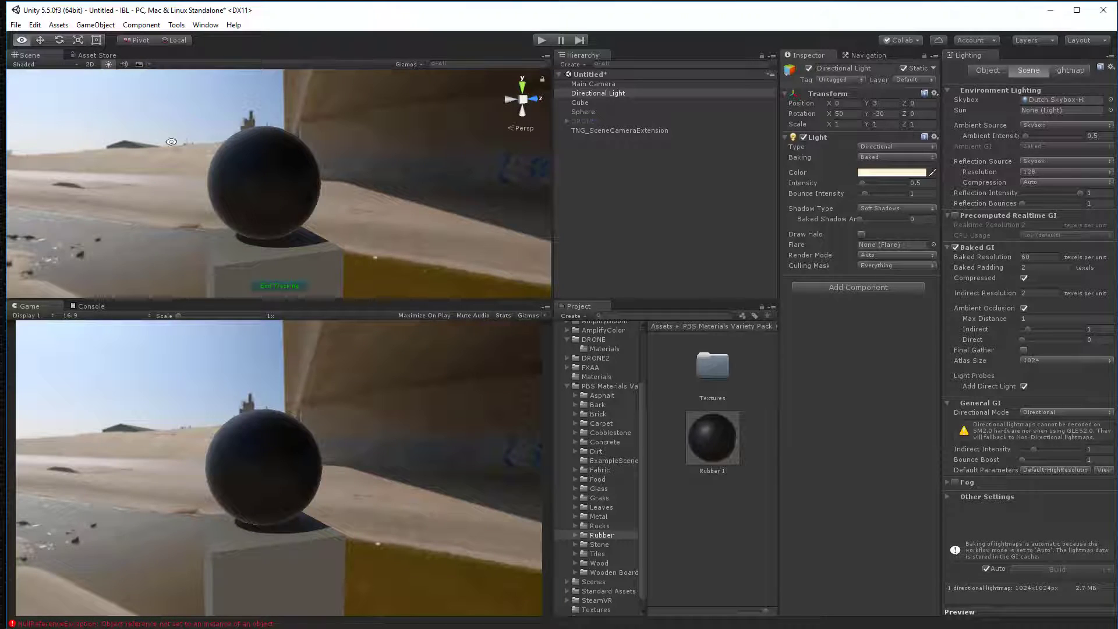
{"action": "left_click_drag", "start_coordinate": [335, 212], "coordinate": [518, 217], "text": "alt"}
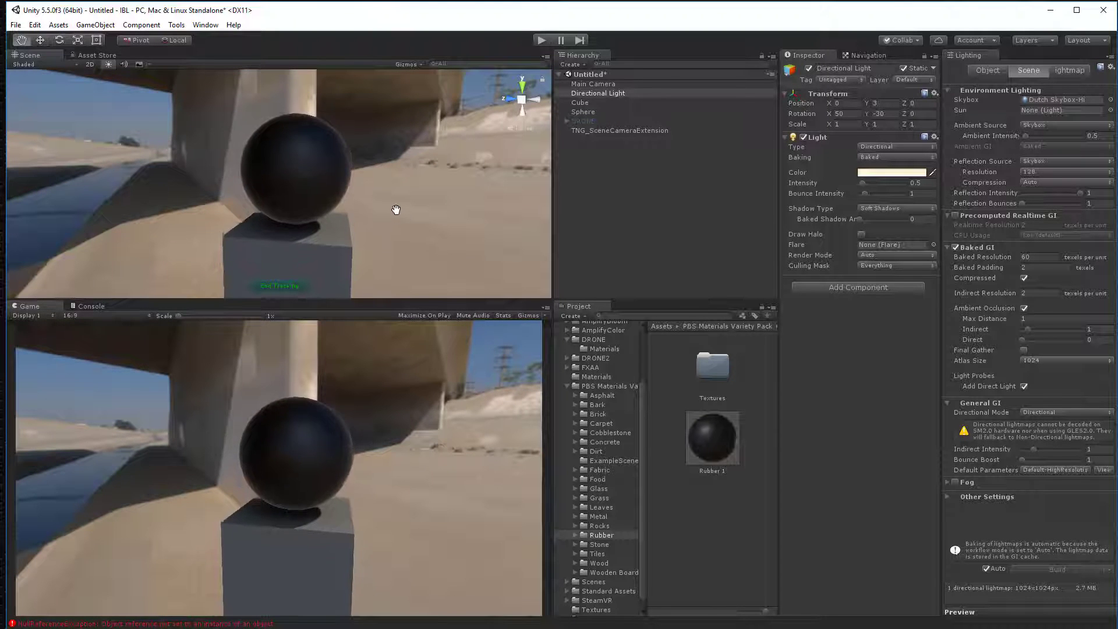
{"action": "left_click_drag", "start_coordinate": [409, 206], "coordinate": [380, 217], "text": "alt"}
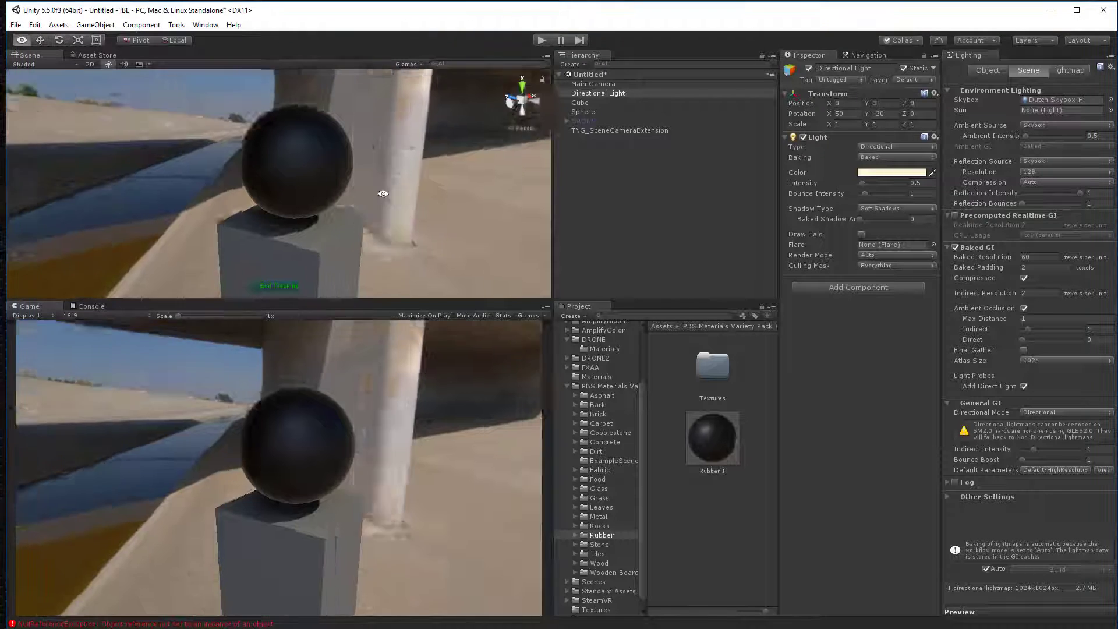
{"action": "middle_click_drag", "start_coordinate": [384, 170], "coordinate": [345, 170]}
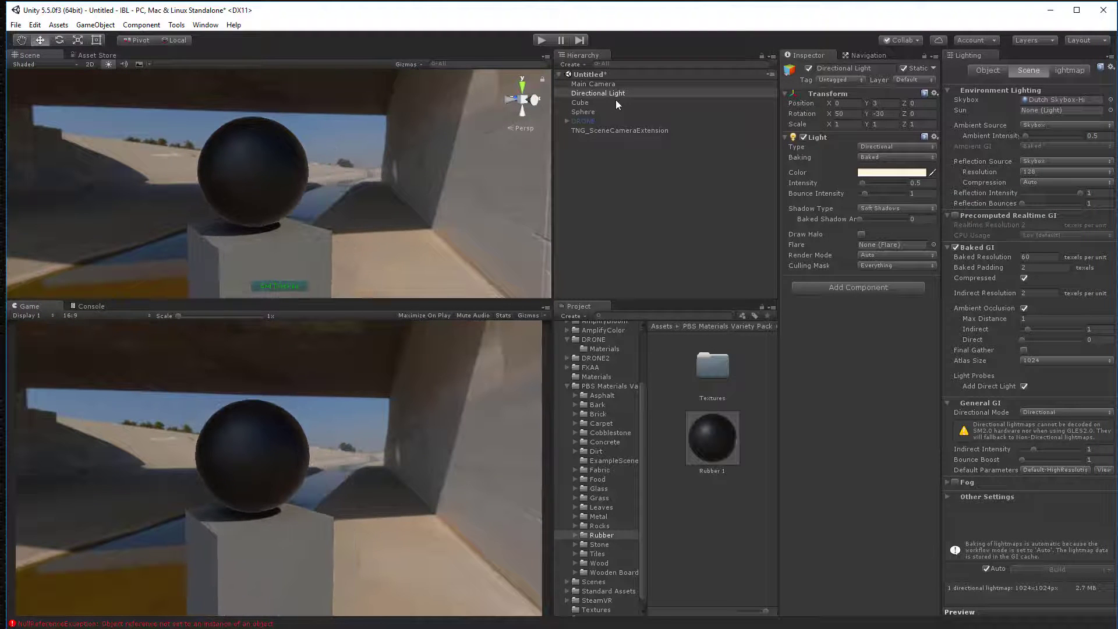
Step: Deactivate the Sphere and activate the DRONE object so the drone stands on the pedestal
{"action": "left_click", "coordinate": [582, 113]}
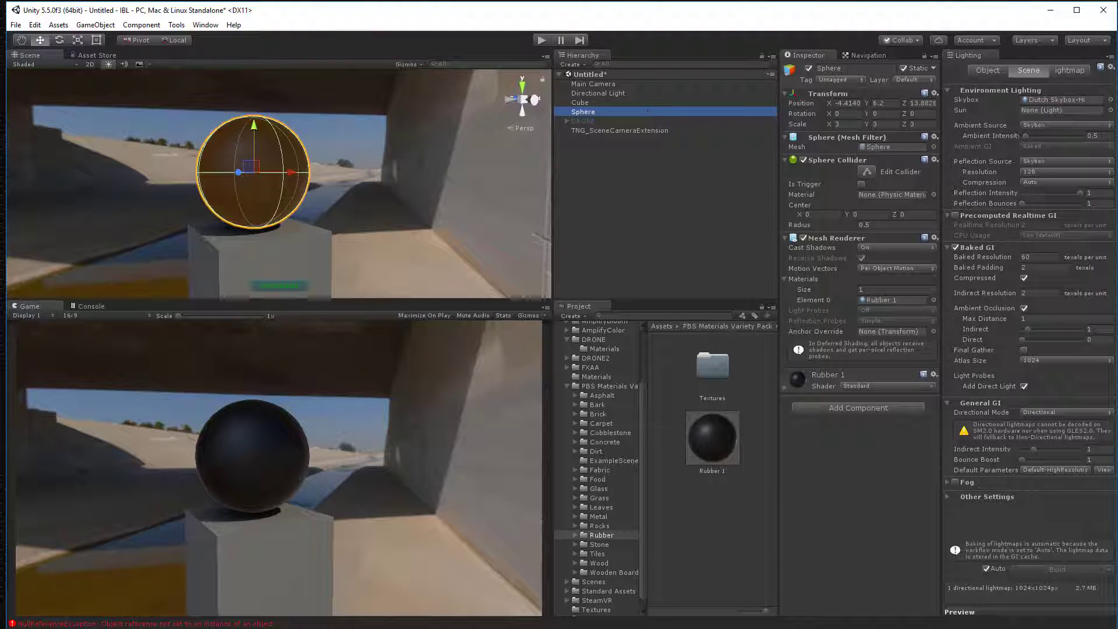
{"action": "left_click", "coordinate": [808, 69]}
{"action": "left_click", "coordinate": [576, 121]}
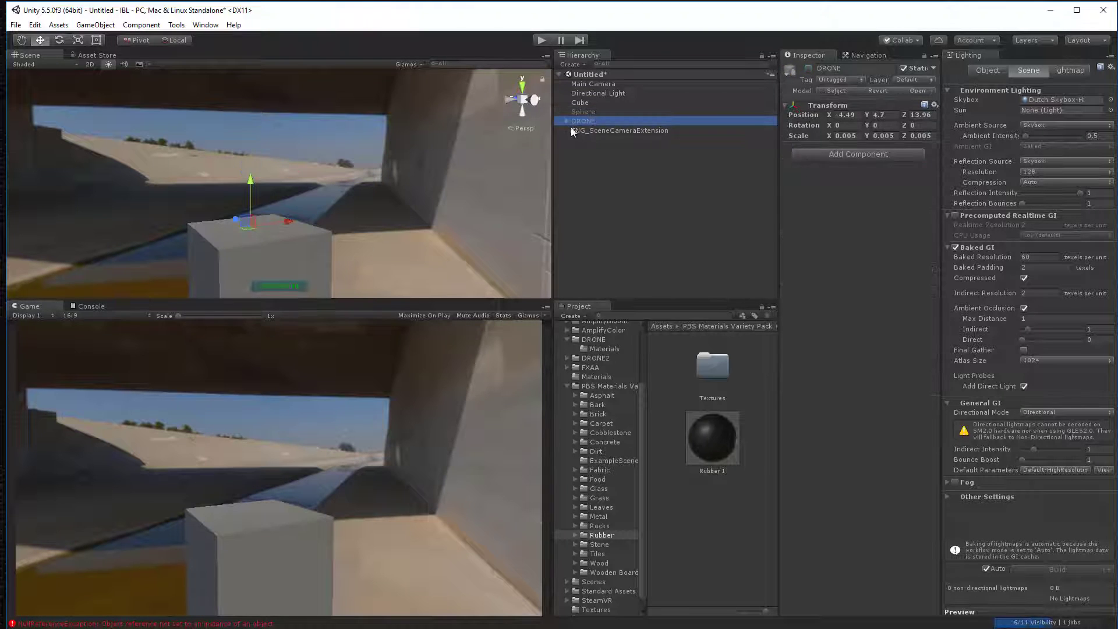
{"action": "left_click", "coordinate": [808, 68]}
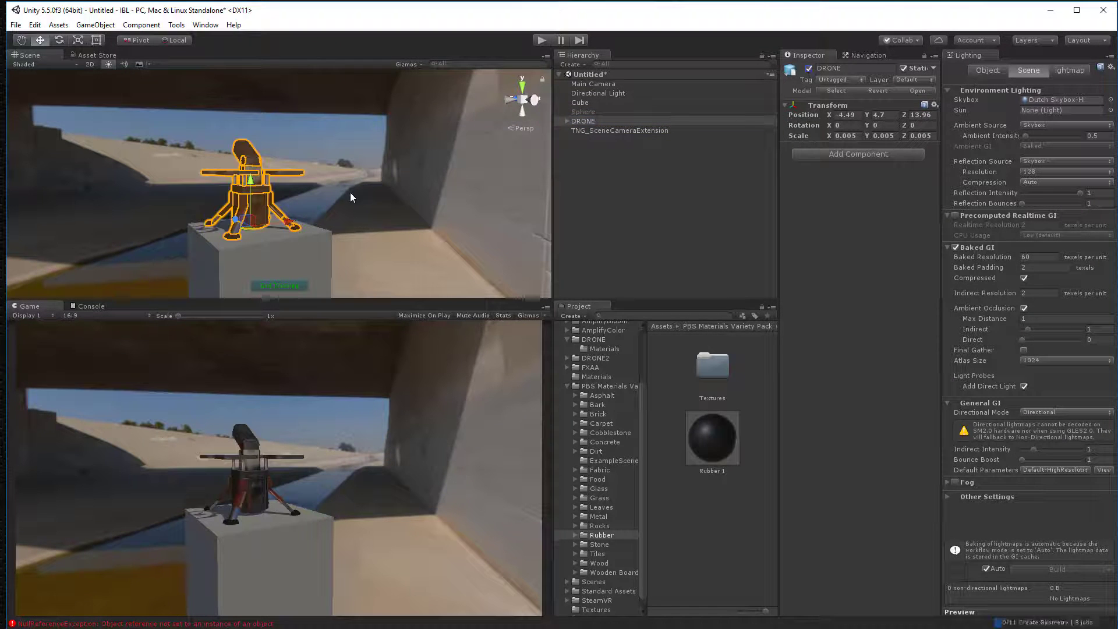
{"action": "left_click", "coordinate": [366, 183]}
{"action": "left_click_drag", "start_coordinate": [348, 174], "coordinate": [394, 216], "text": "alt"}
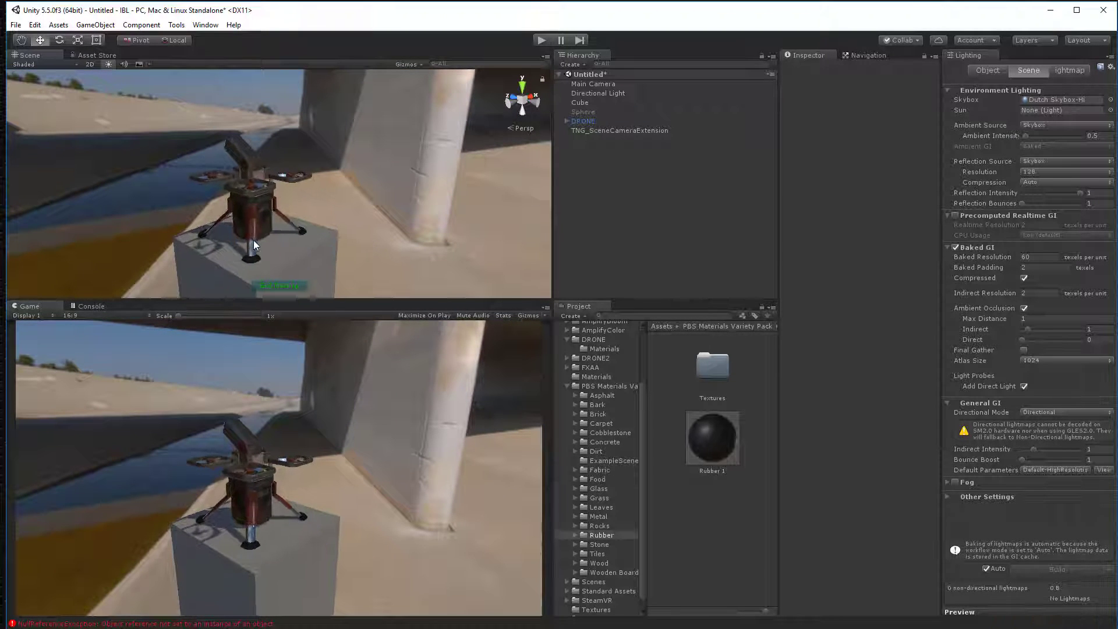
{"action": "middle_click_drag", "start_coordinate": [253, 240], "coordinate": [271, 204]}
{"action": "left_click_drag", "start_coordinate": [271, 204], "coordinate": [649, 232], "text": "alt"}
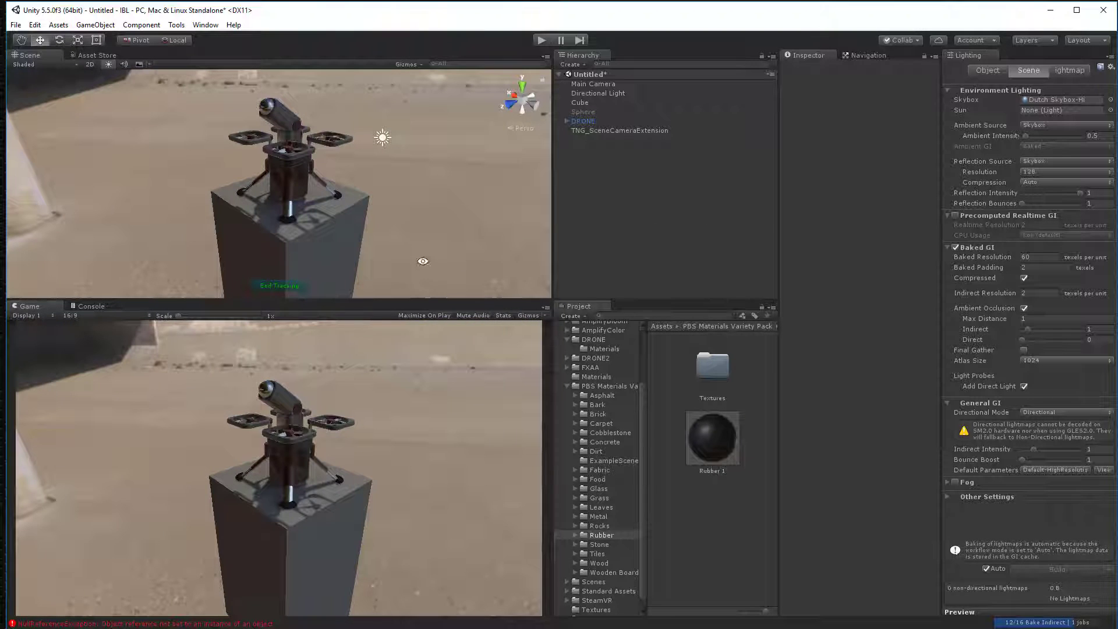
{"action": "left_click_drag", "start_coordinate": [410, 251], "coordinate": [368, 191], "text": "alt"}
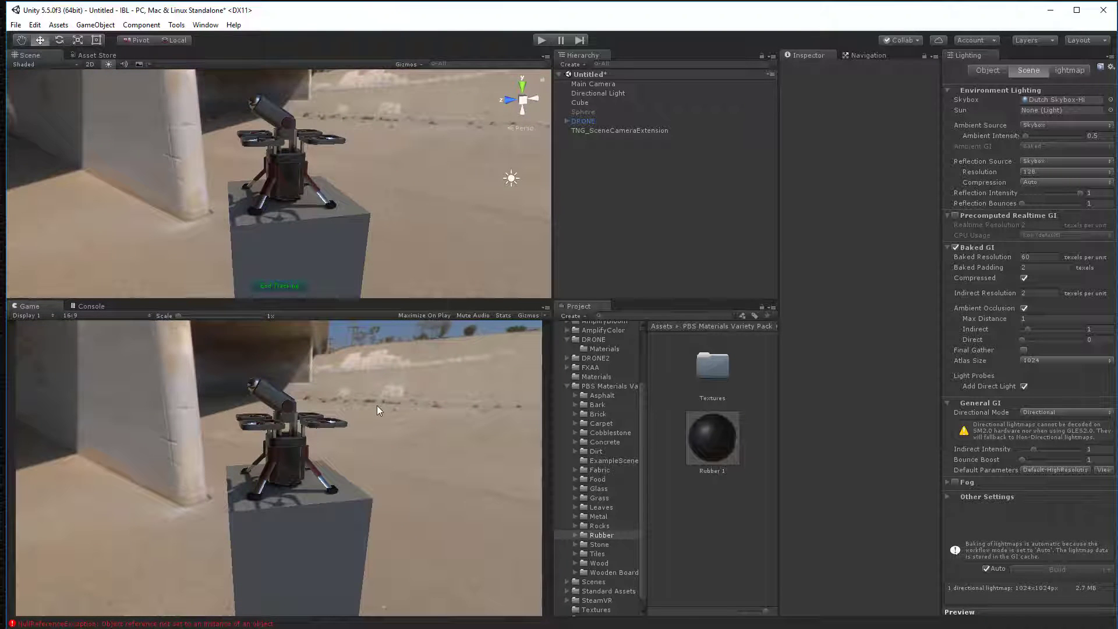
Step: Give the Main Camera a Solid Color background sampled from the sky's pale blue
{"action": "left_click", "coordinate": [606, 85]}
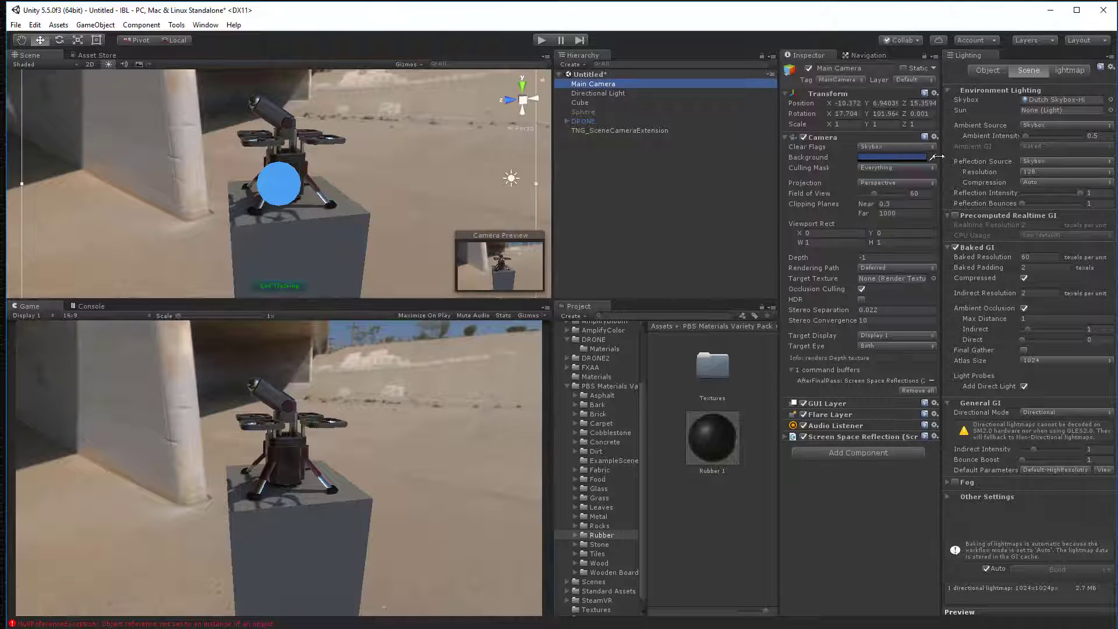
{"action": "left_click", "coordinate": [920, 146]}
{"action": "left_click", "coordinate": [899, 170]}
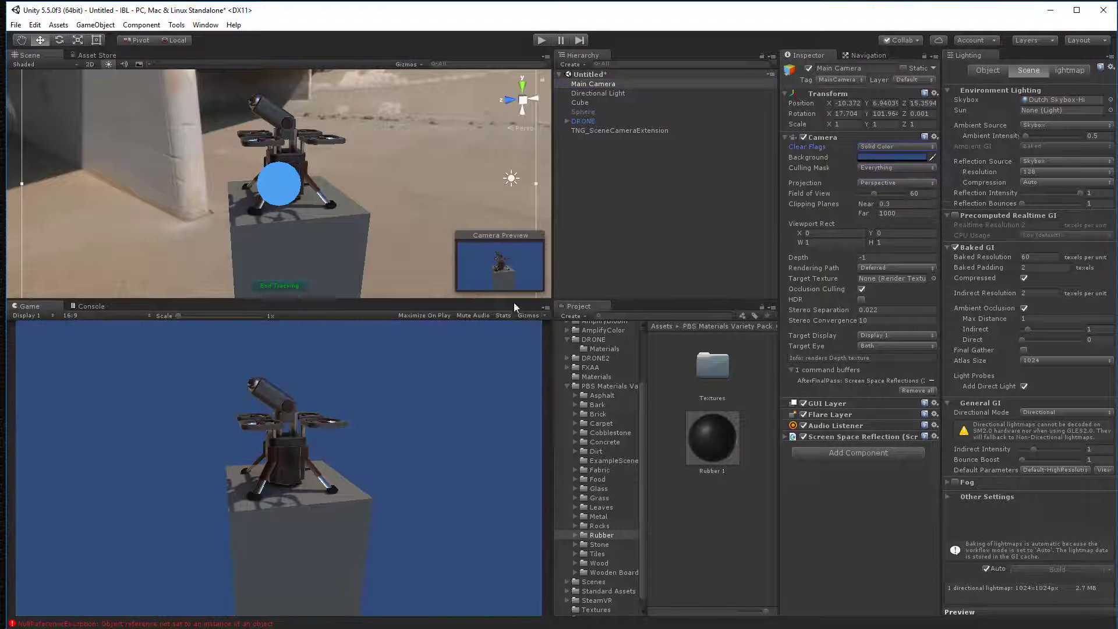
{"action": "left_click_drag", "start_coordinate": [296, 147], "coordinate": [391, 161], "text": "alt"}
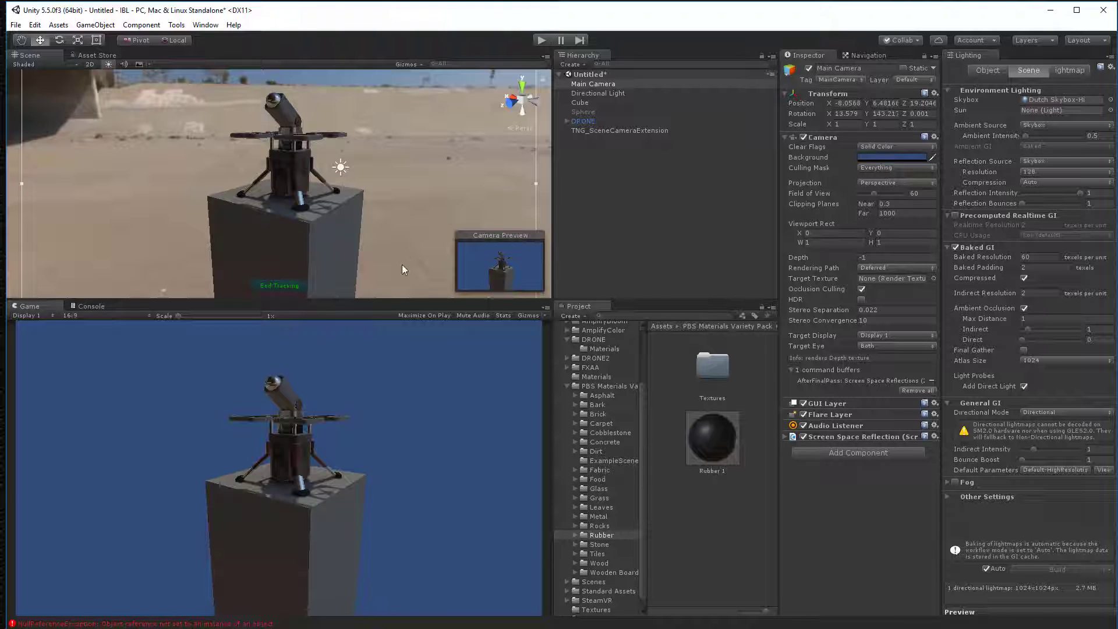
{"action": "left_click", "coordinate": [909, 156]}
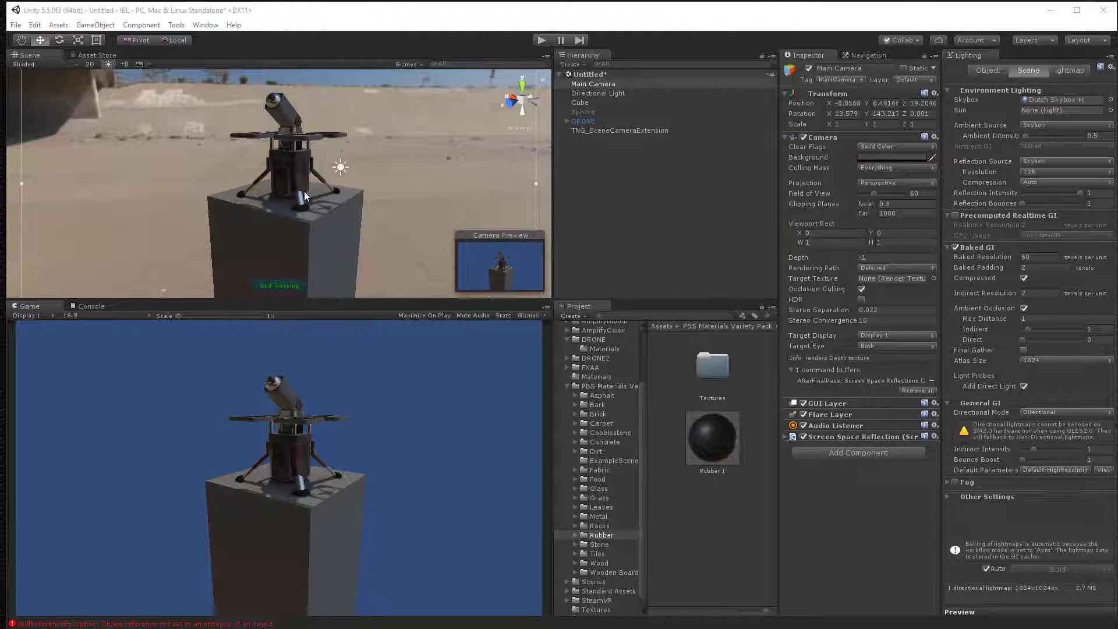
{"action": "left_click", "coordinate": [316, 75]}
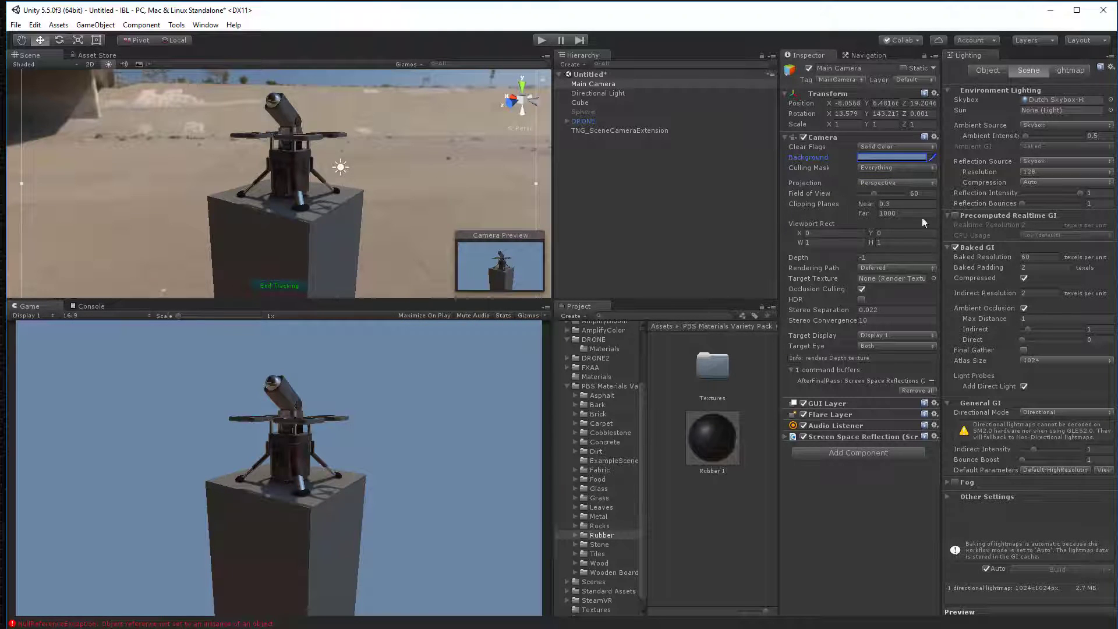
Step: Orbit and zoom the view to bring the camera closer around the drone
{"action": "key", "text": "alt"}
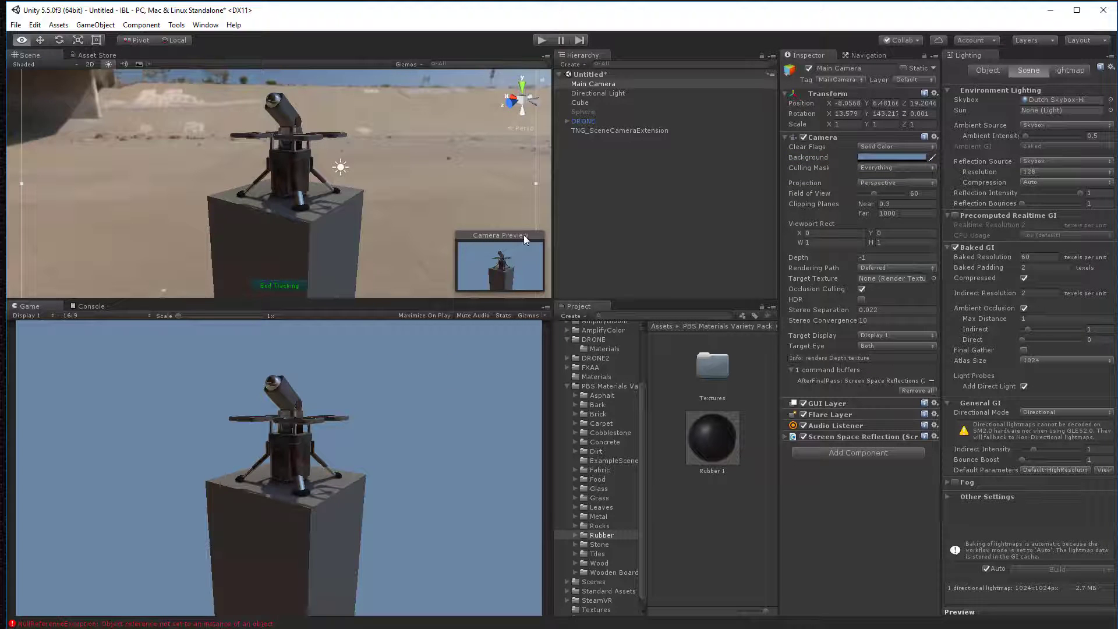
{"action": "left_click_drag", "start_coordinate": [526, 239], "coordinate": [79, 207], "text": "alt"}
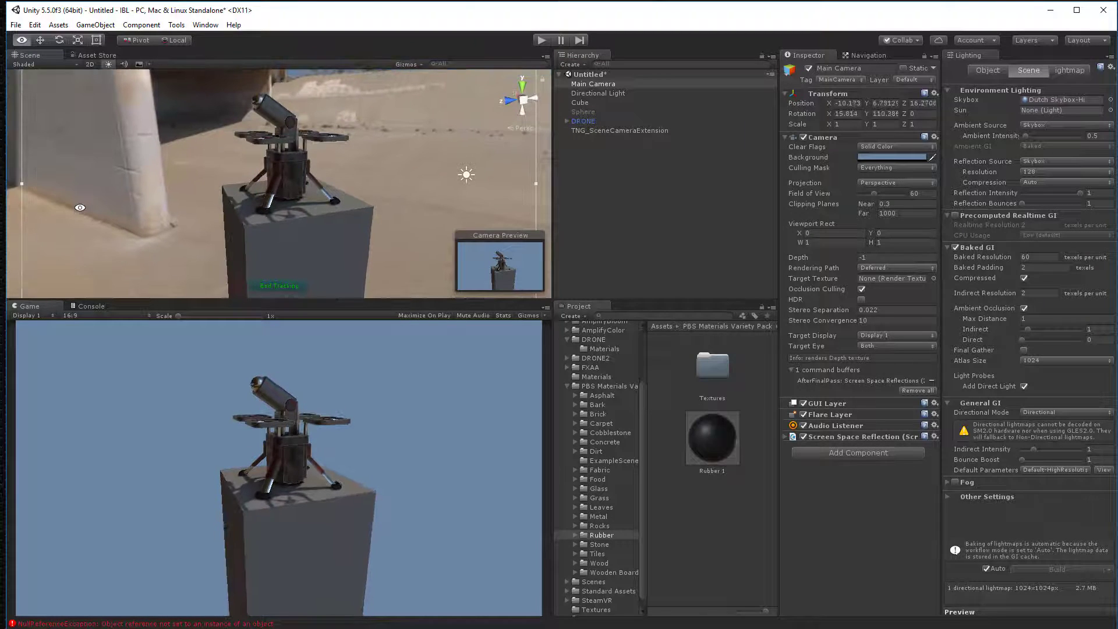
{"action": "scroll", "coordinate": [346, 184], "scroll_direction": "up", "scroll_amount": 5}
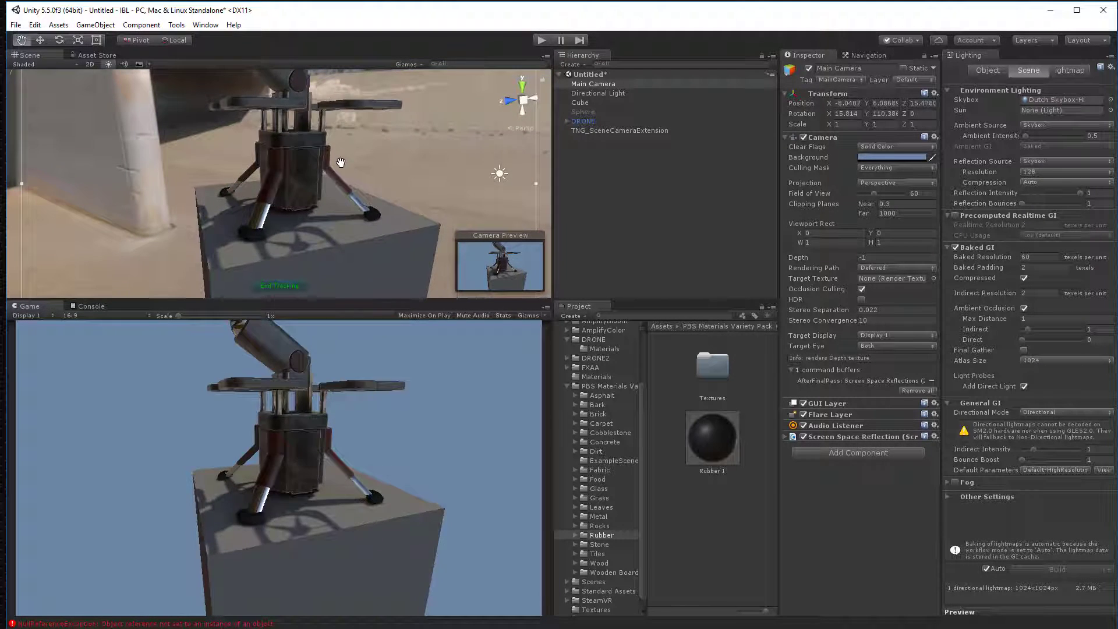
{"action": "left_click_drag", "start_coordinate": [346, 183], "coordinate": [155, 132], "text": "alt"}
Step: Deactivate the Directional Light and bring up the GameObject menu of creatable objects
{"action": "left_click", "coordinate": [582, 93]}
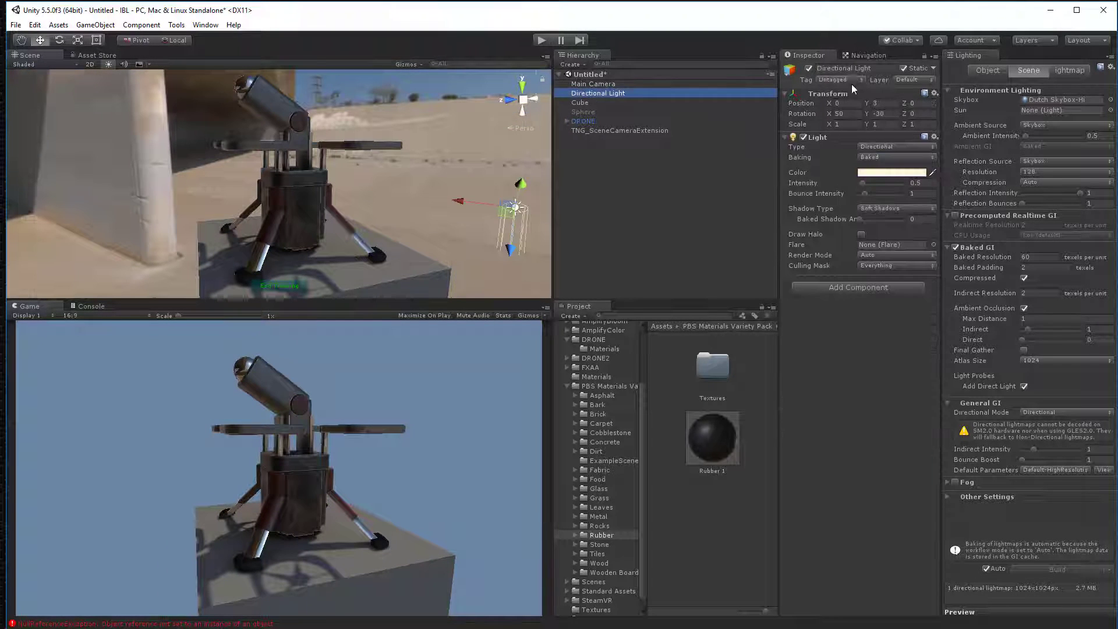
{"action": "left_click", "coordinate": [809, 68]}
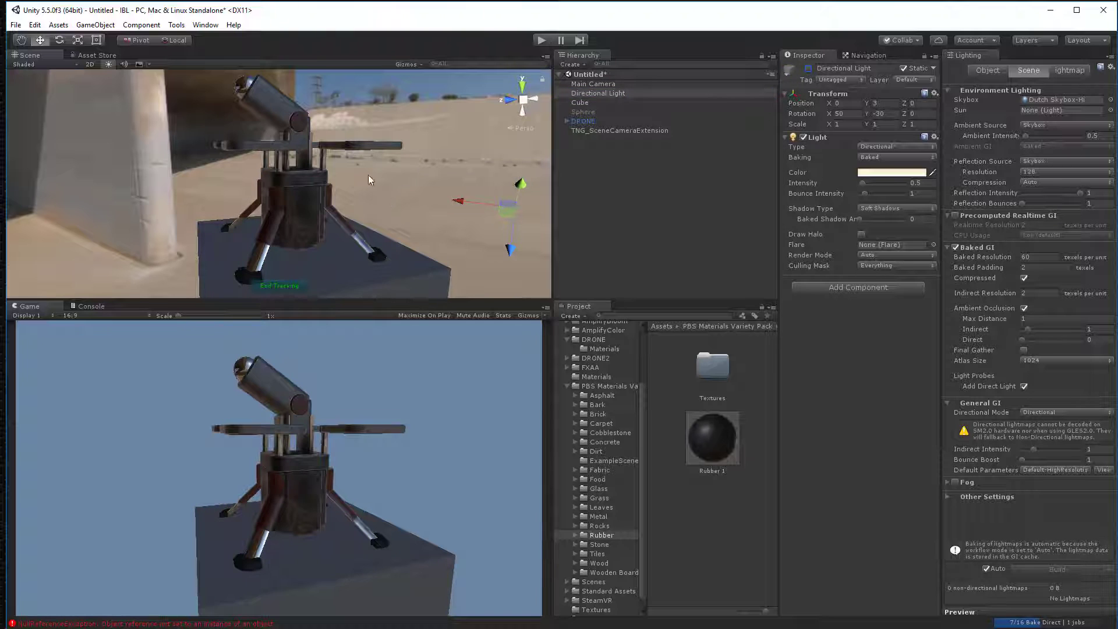
{"action": "left_click", "coordinate": [110, 26]}
Step: Create an Area Light and raise it high above the drone
{"action": "mouse_move", "coordinate": [120, 90]}
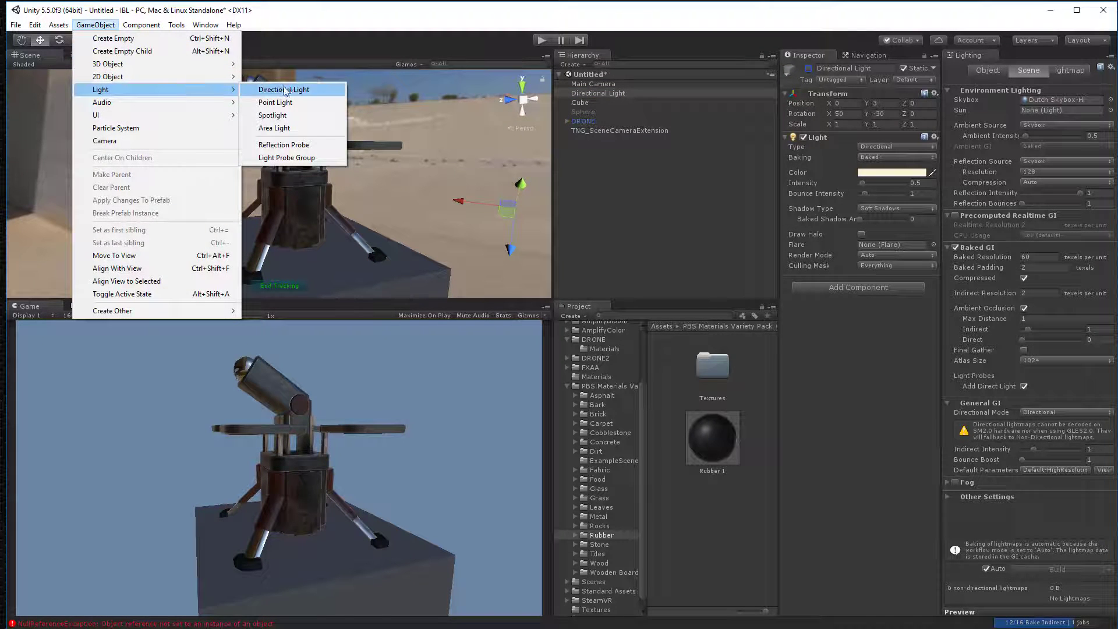
{"action": "left_click", "coordinate": [274, 128]}
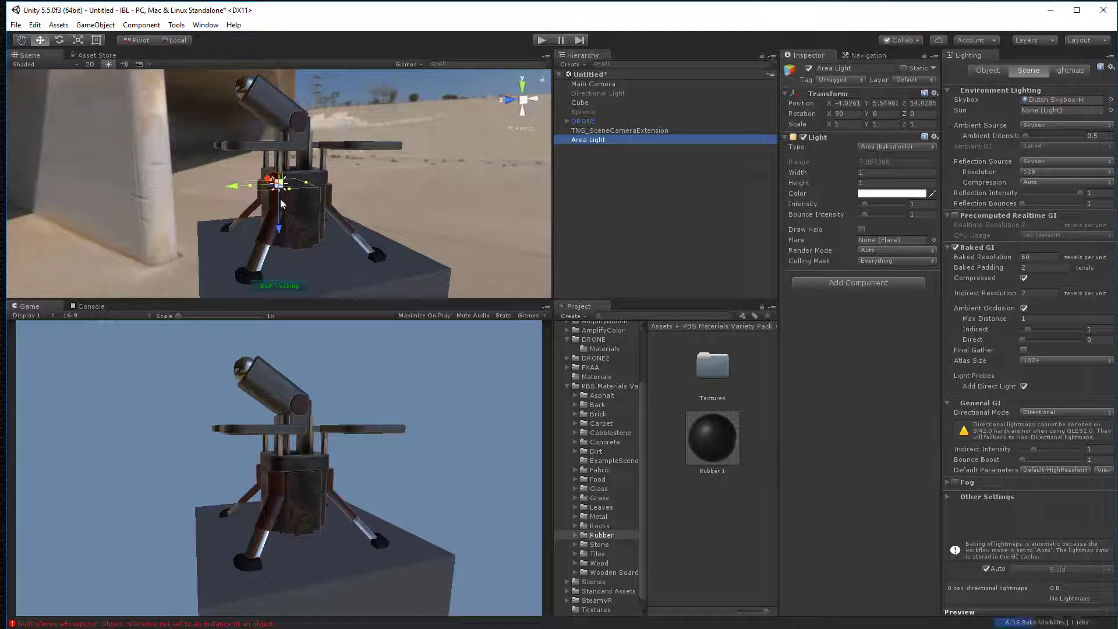
{"action": "left_click_drag", "start_coordinate": [279, 234], "coordinate": [262, 189]}
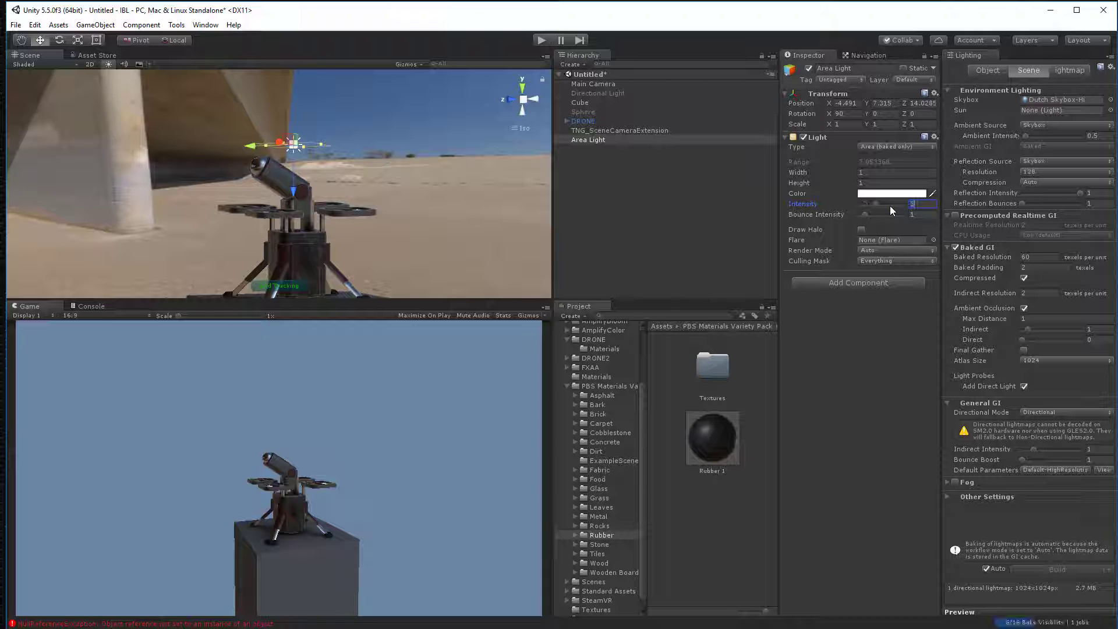
{"action": "left_click", "coordinate": [373, 192]}
{"action": "left_click_drag", "start_coordinate": [372, 192], "coordinate": [350, 169], "text": "alt"}
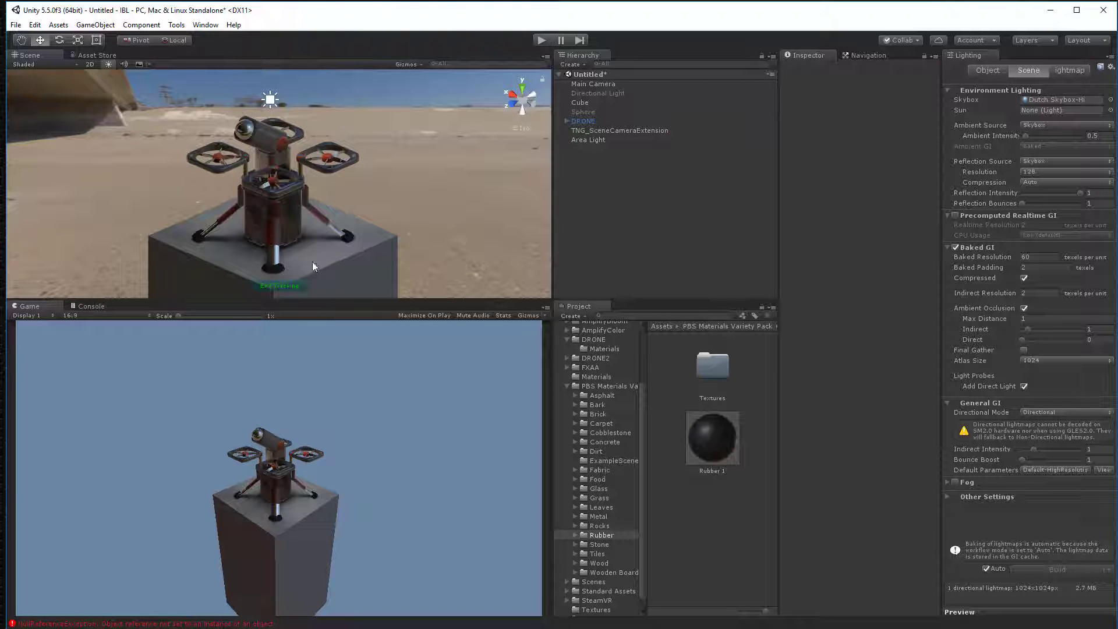
{"action": "left_click", "coordinate": [270, 100]}
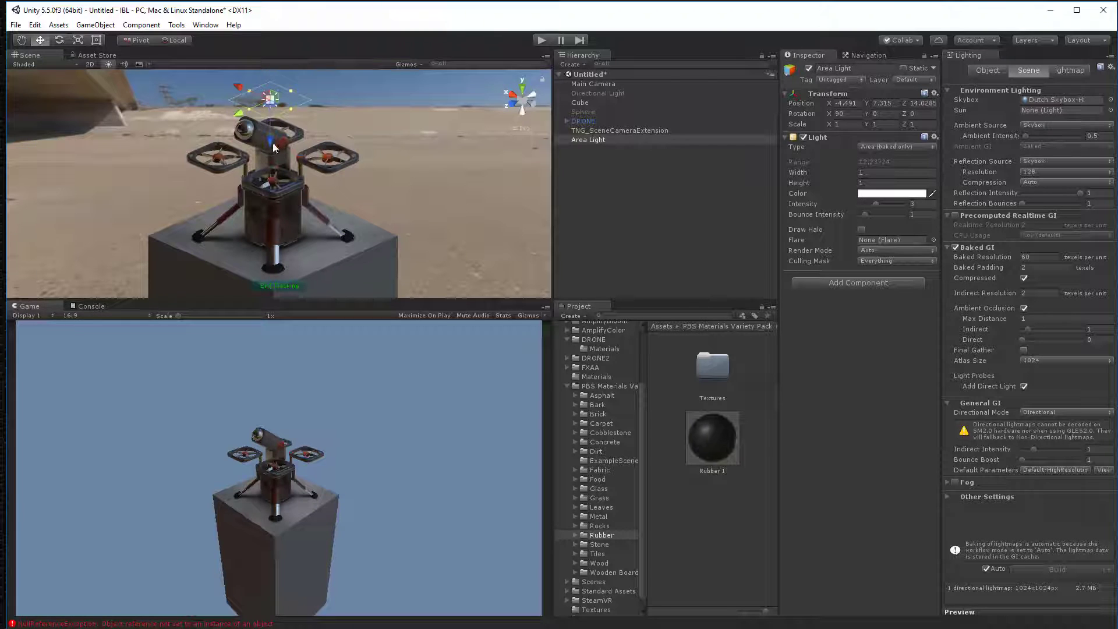
{"action": "left_click_drag", "start_coordinate": [274, 148], "coordinate": [258, 82]}
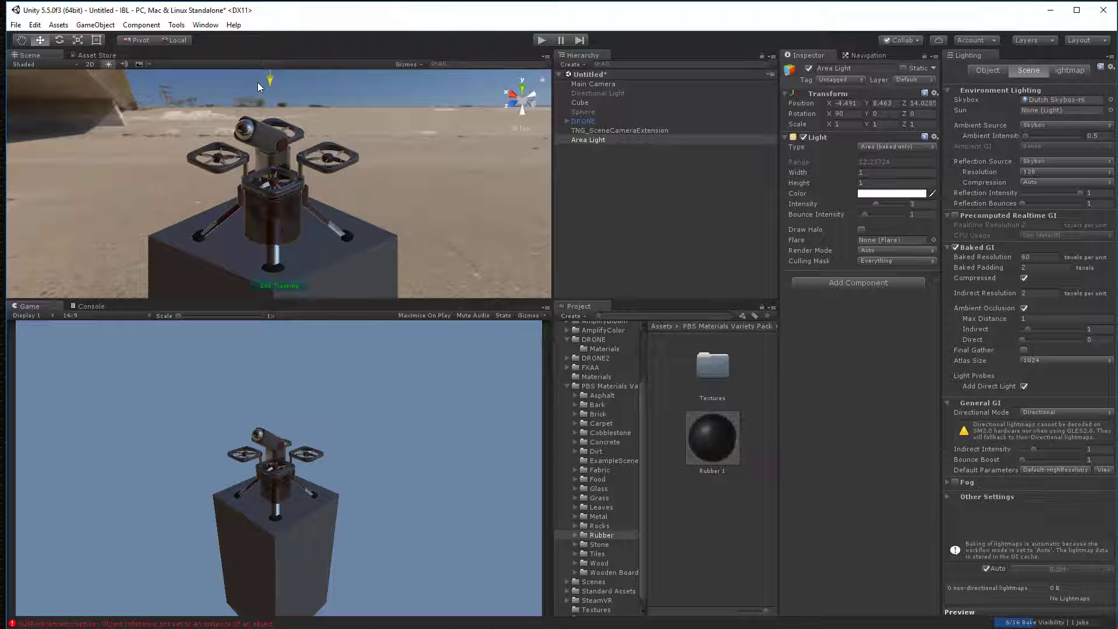
{"action": "middle_click_drag", "start_coordinate": [337, 103], "coordinate": [299, 135]}
Step: Scale the Area Light up to about 2.72 by 2.69 so it covers the pedestal
{"action": "left_click_drag", "start_coordinate": [301, 139], "coordinate": [315, 173]}
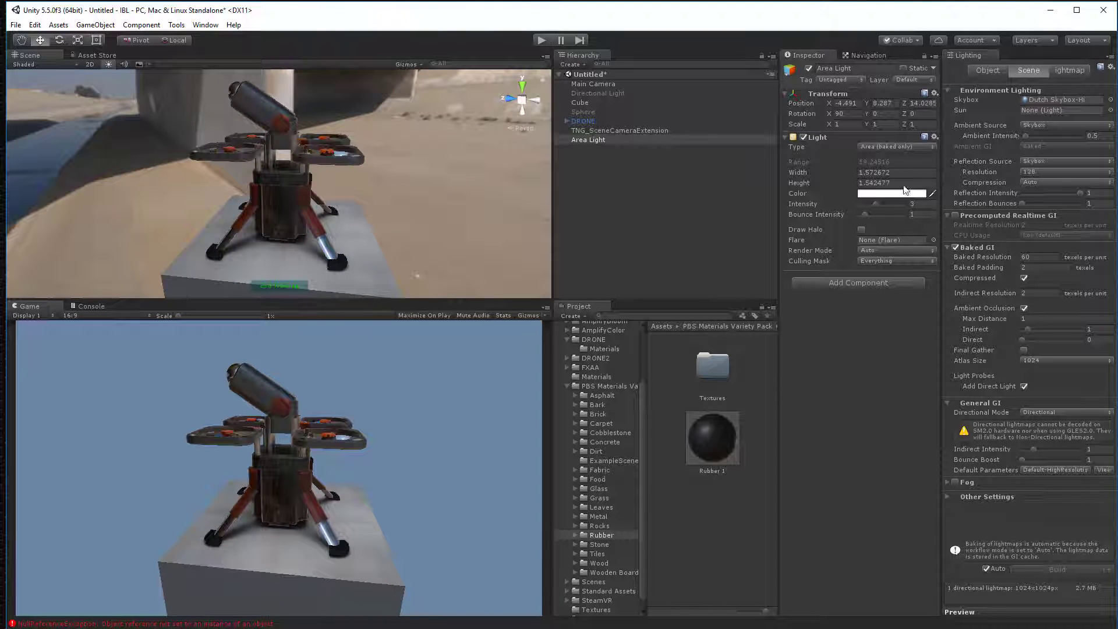
{"action": "scroll", "coordinate": [435, 127], "scroll_direction": "down", "scroll_amount": 5}
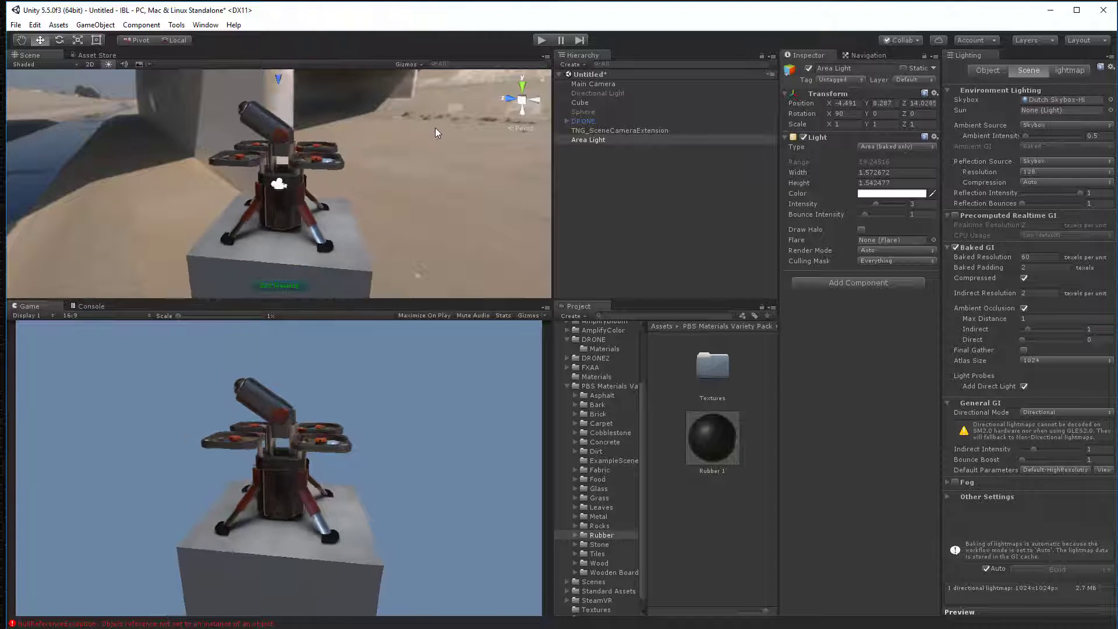
{"action": "middle_click_drag", "start_coordinate": [435, 121], "coordinate": [436, 166]}
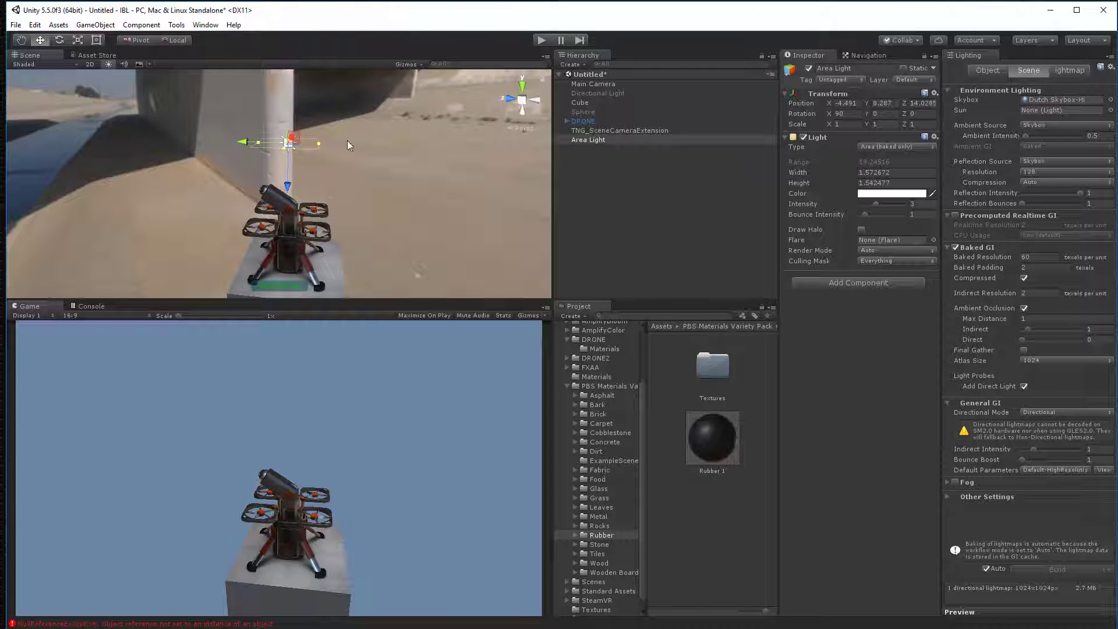
{"action": "key", "text": "r"}
{"action": "left_click_drag", "start_coordinate": [318, 142], "coordinate": [407, 211]}
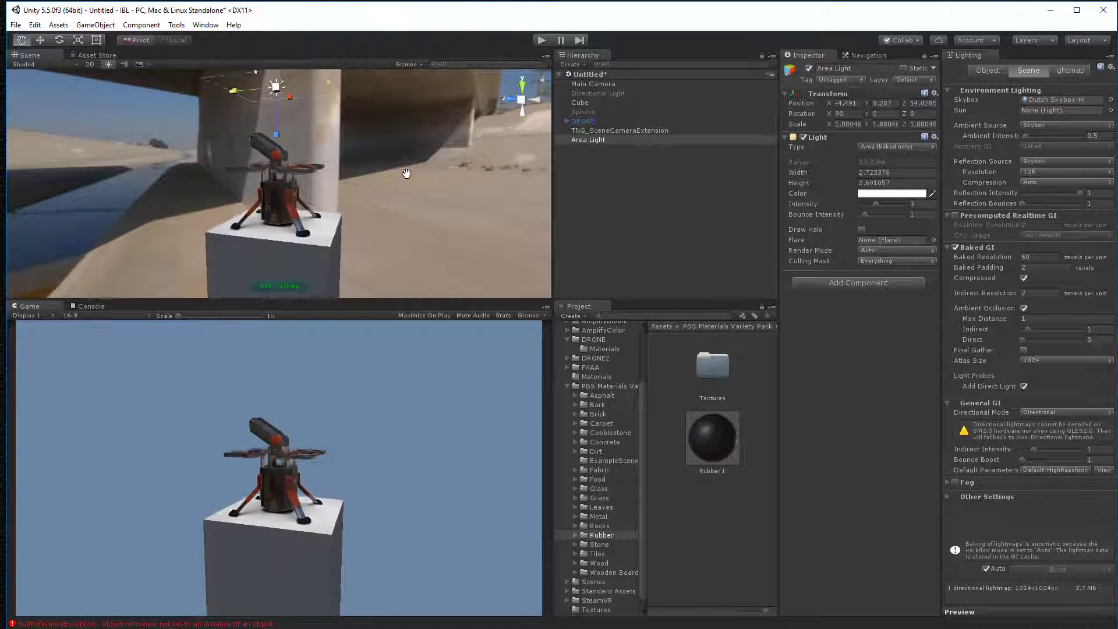
{"action": "left_click_drag", "start_coordinate": [406, 166], "coordinate": [470, 197], "text": "alt"}
{"action": "left_click_drag", "start_coordinate": [368, 197], "coordinate": [420, 181], "text": "alt"}
{"action": "scroll", "coordinate": [498, 174], "scroll_direction": "up", "scroll_amount": 5}
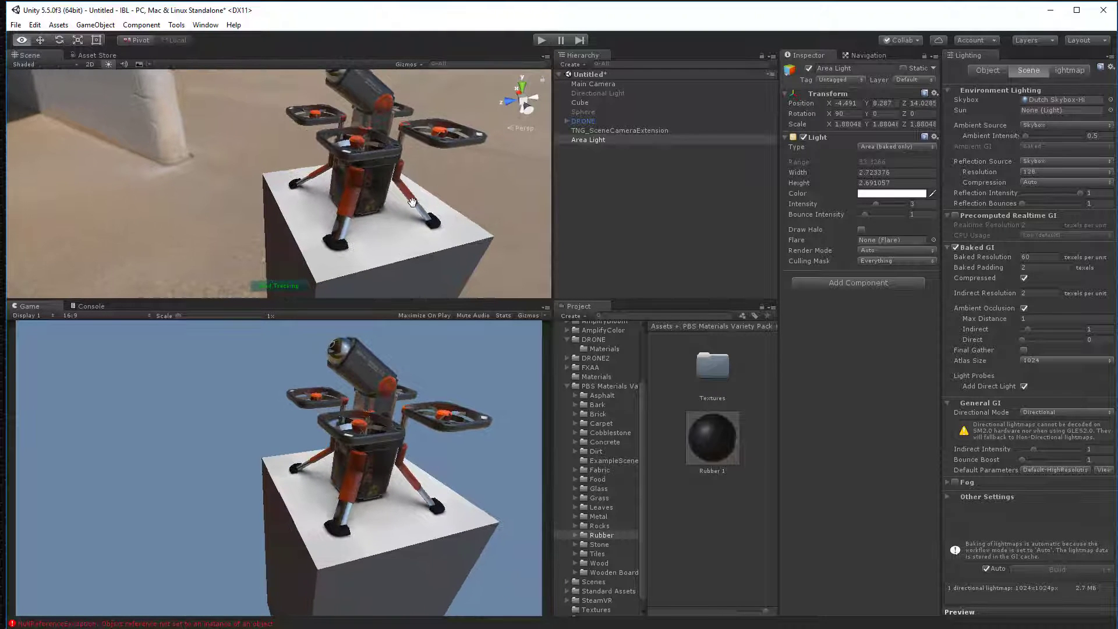
{"action": "key", "text": "r"}
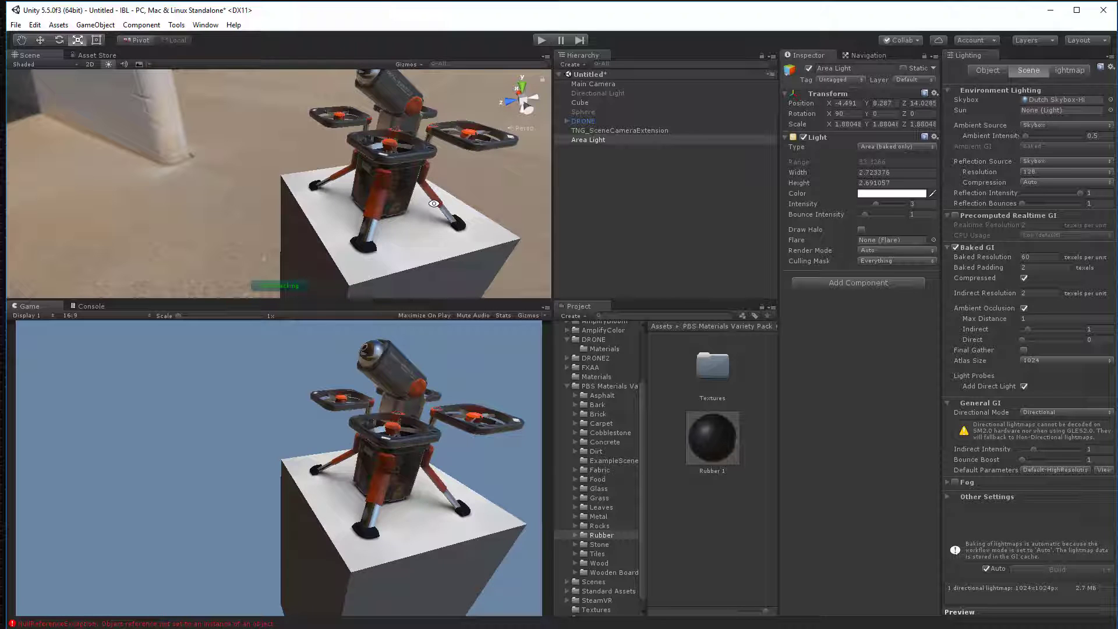
{"action": "key", "text": "q"}
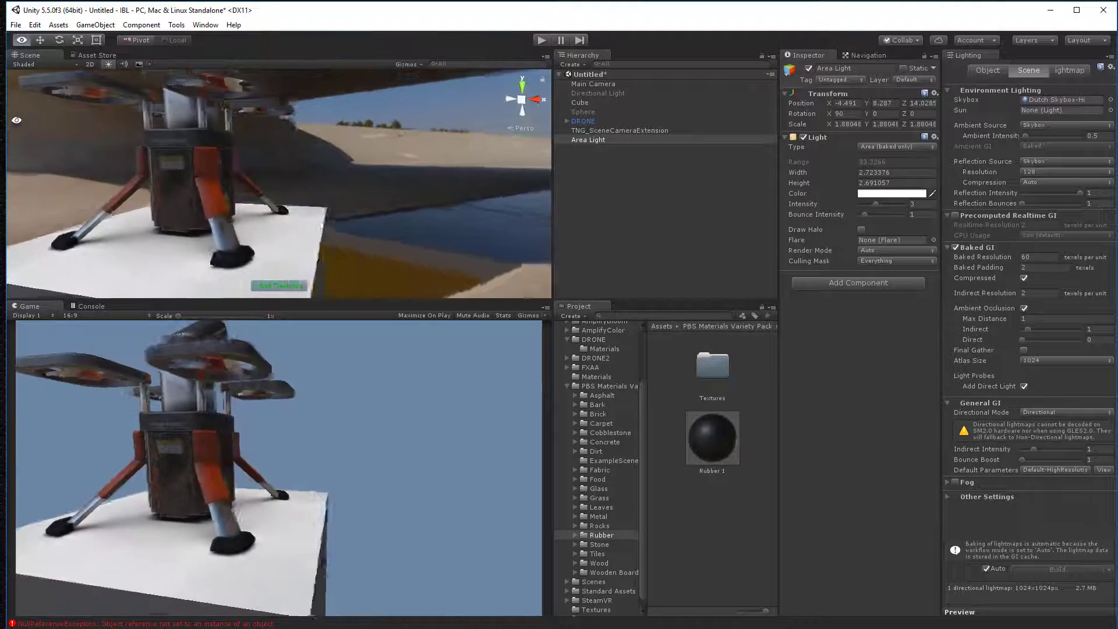
{"action": "left_click_drag", "start_coordinate": [371, 149], "coordinate": [387, 218], "text": "alt"}
{"action": "key", "text": "r"}
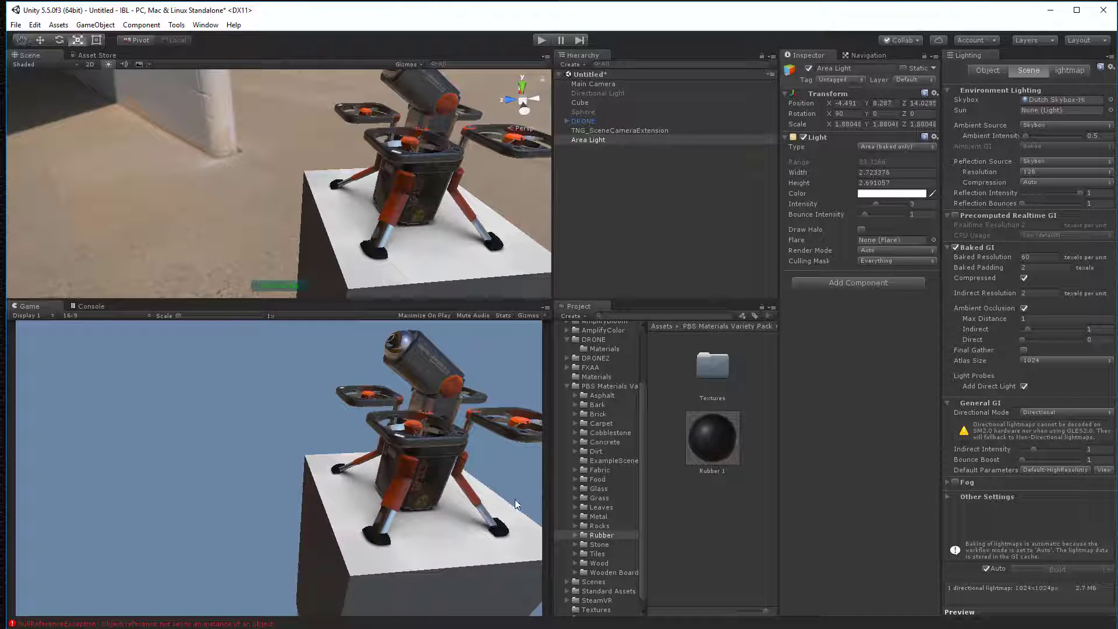
{"action": "left_click_drag", "start_coordinate": [420, 285], "coordinate": [466, 441], "text": "alt"}
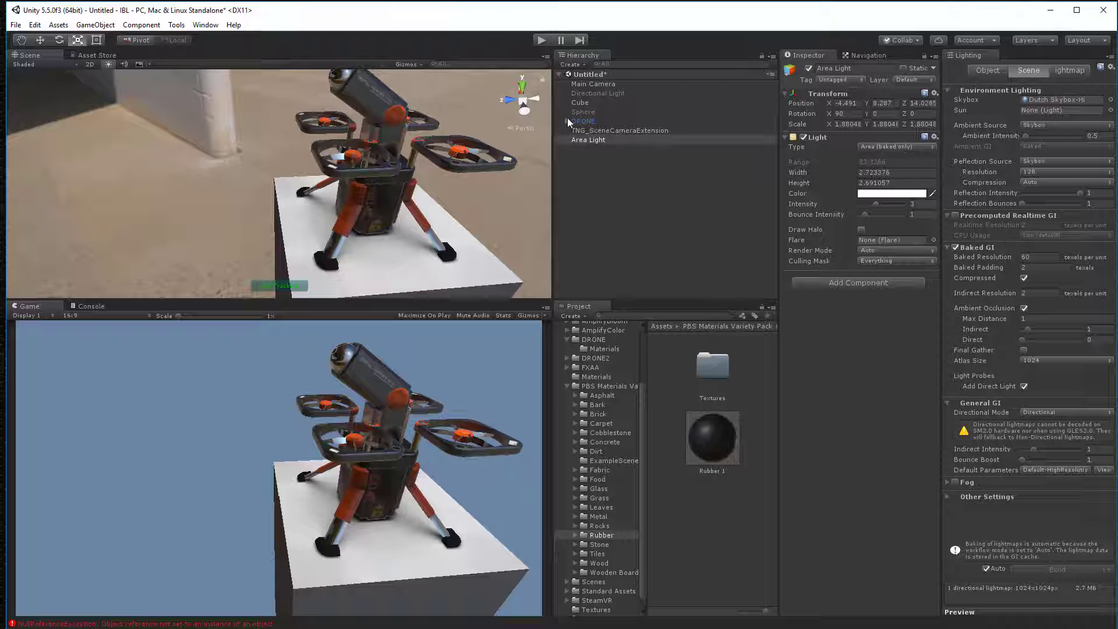
{"action": "left_click", "coordinate": [573, 103]}
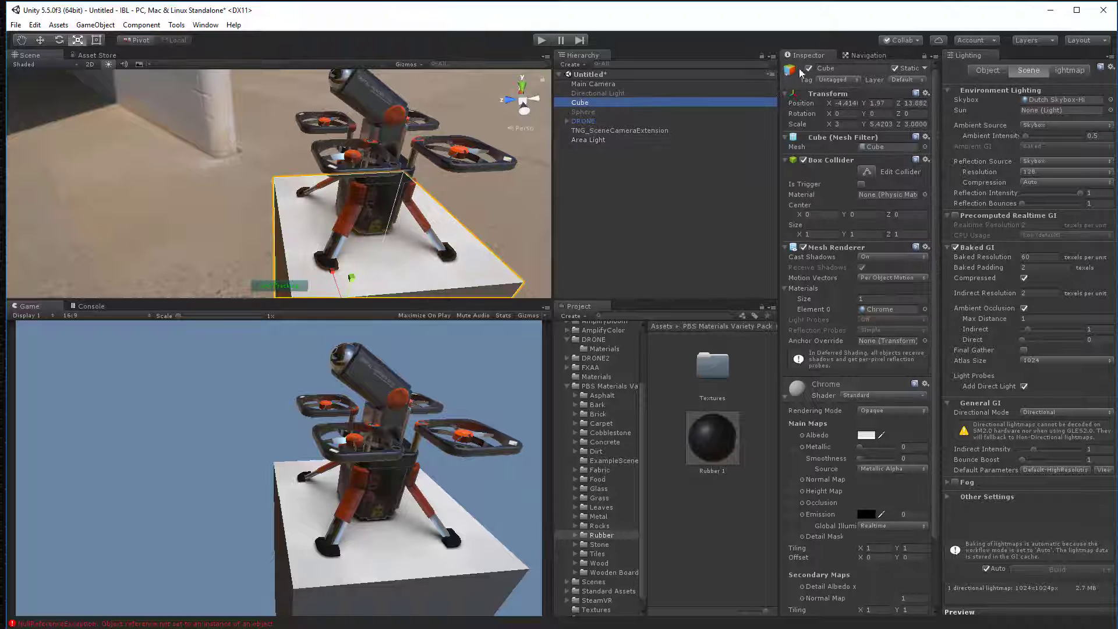
{"action": "left_click", "coordinate": [809, 68]}
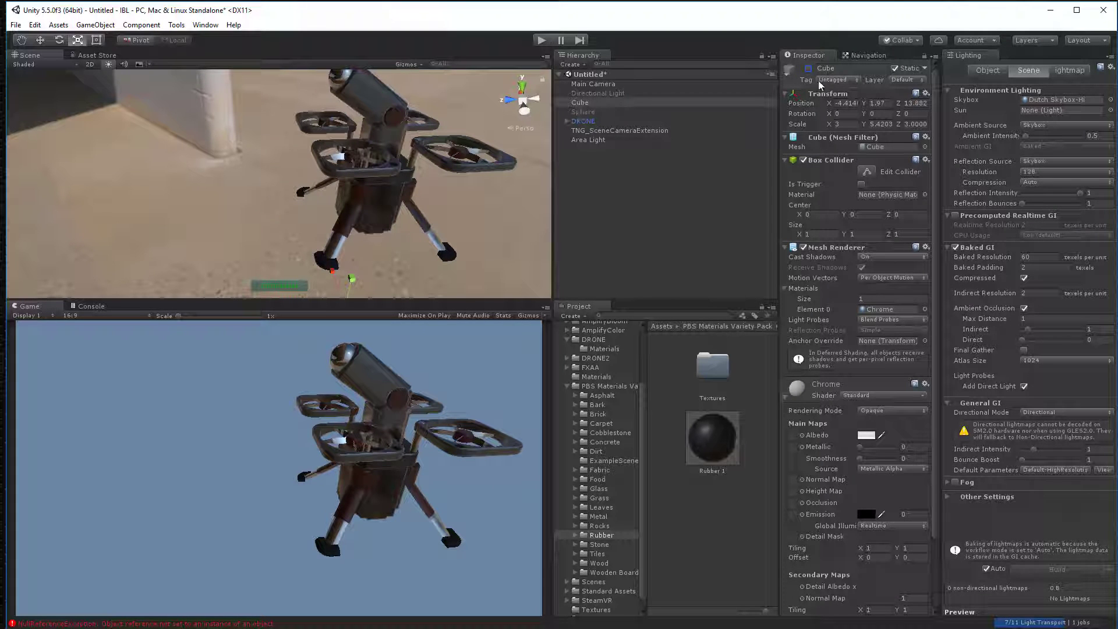
{"action": "left_click", "coordinate": [809, 68]}
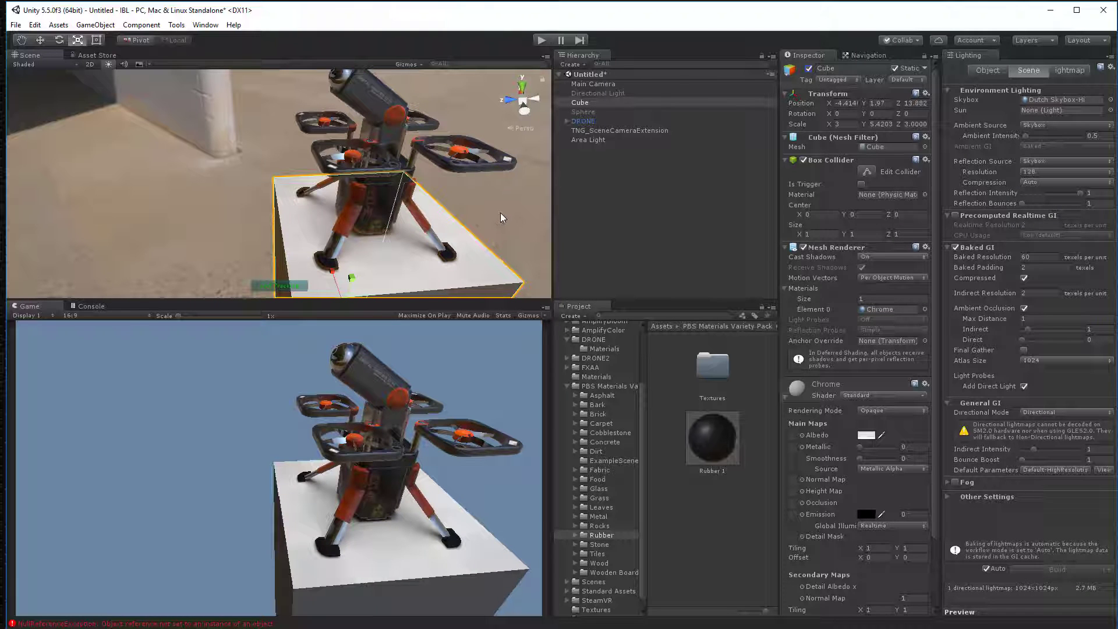
{"action": "left_click", "coordinate": [492, 208]}
Step: Orbit and zoom the camera to a close front-side view of the drone's rotors and cannon
{"action": "mouse_move", "coordinate": [493, 208]}
{"action": "middle_mouse_down"}
{"action": "mouse_move", "coordinate": [474, 216]}
{"action": "mouse_move", "coordinate": [483, 212]}
{"action": "middle_mouse_up"}
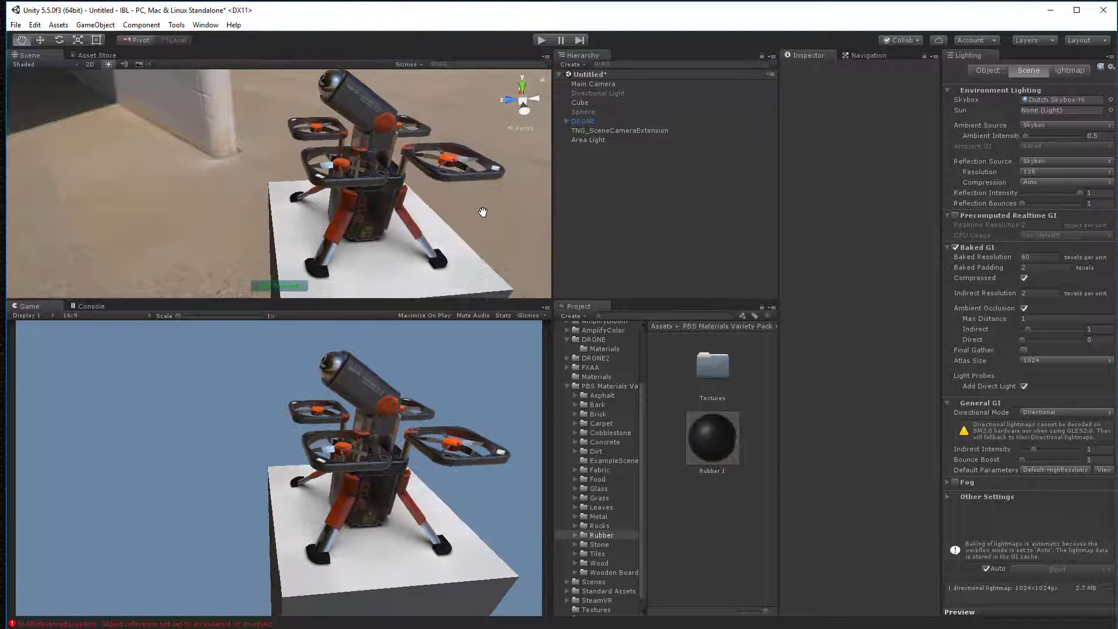
{"action": "left_click_drag", "start_coordinate": [436, 177], "coordinate": [452, 116], "text": "alt"}
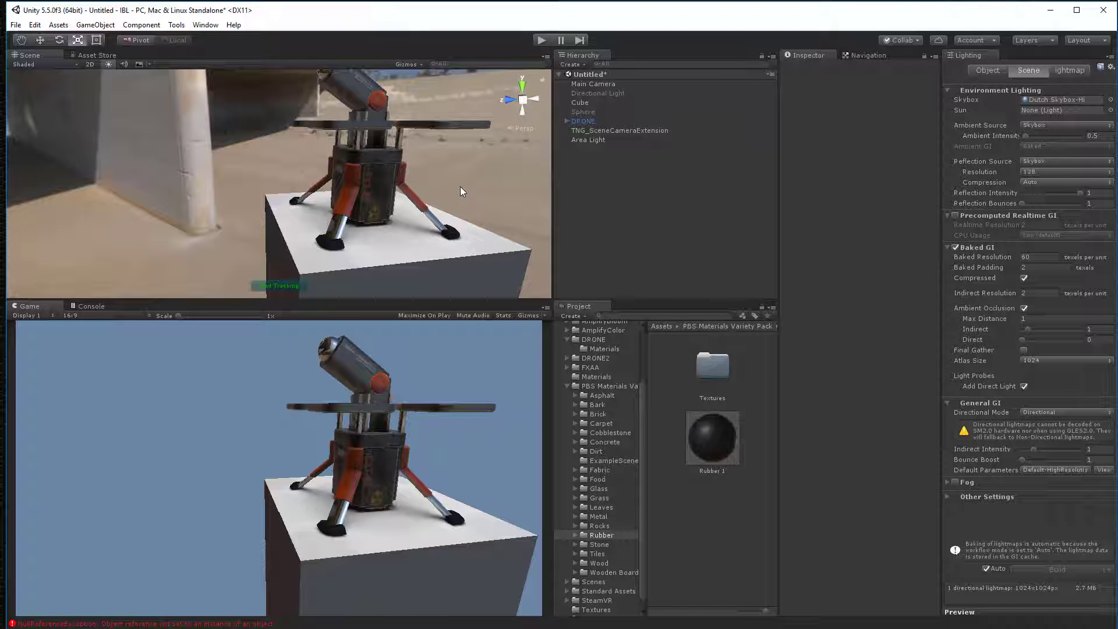
{"action": "scroll", "coordinate": [436, 142], "scroll_direction": "up", "scroll_amount": 6}
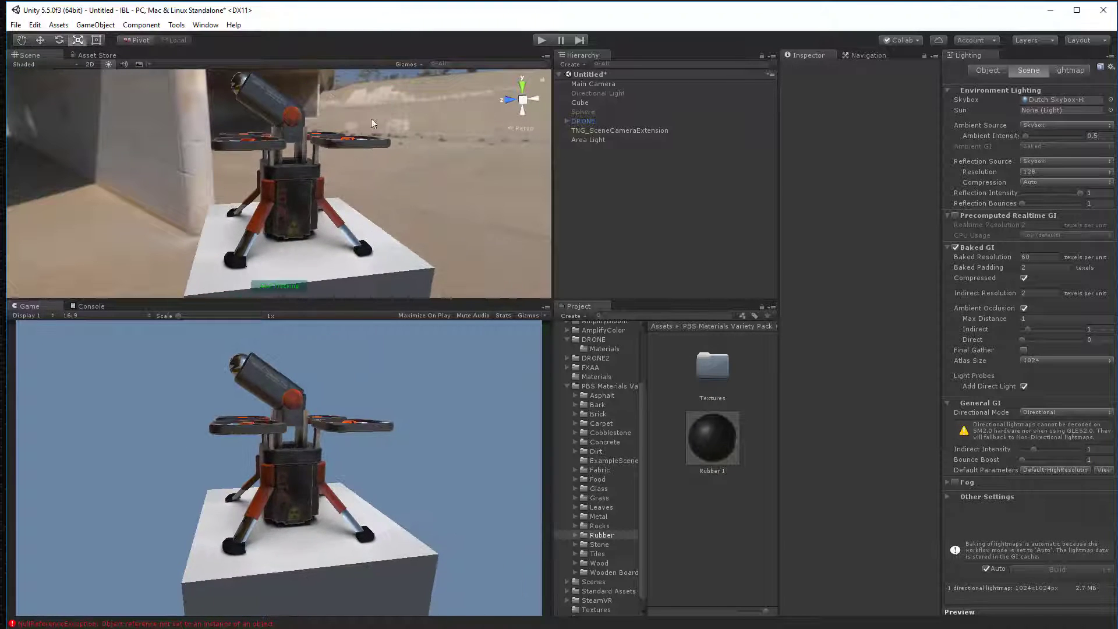
{"action": "left_click_drag", "start_coordinate": [383, 120], "coordinate": [458, 194], "text": "alt"}
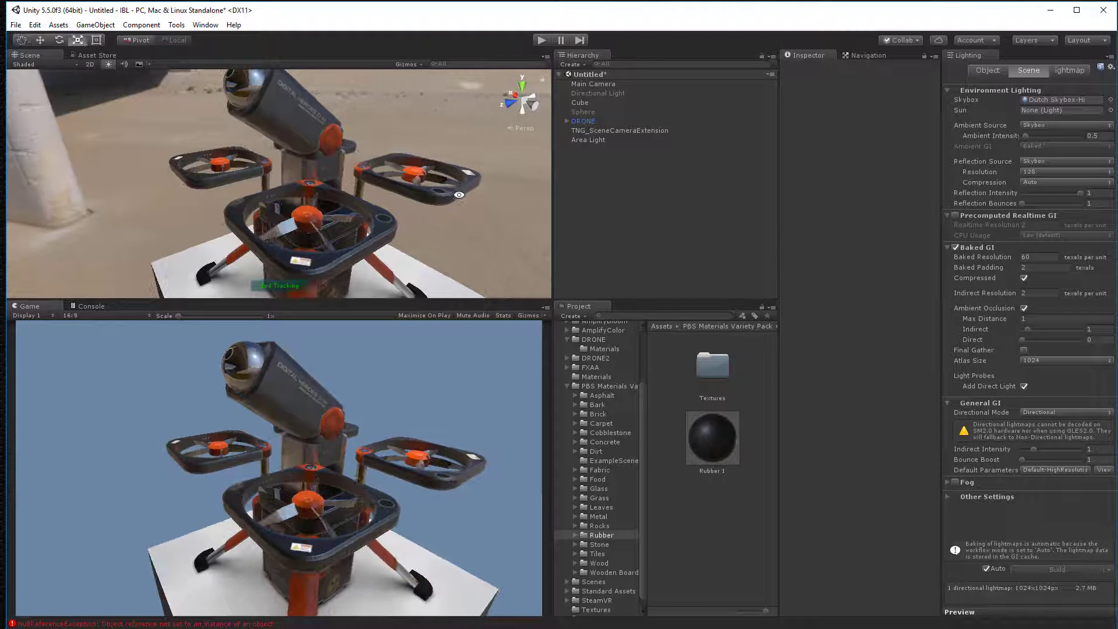